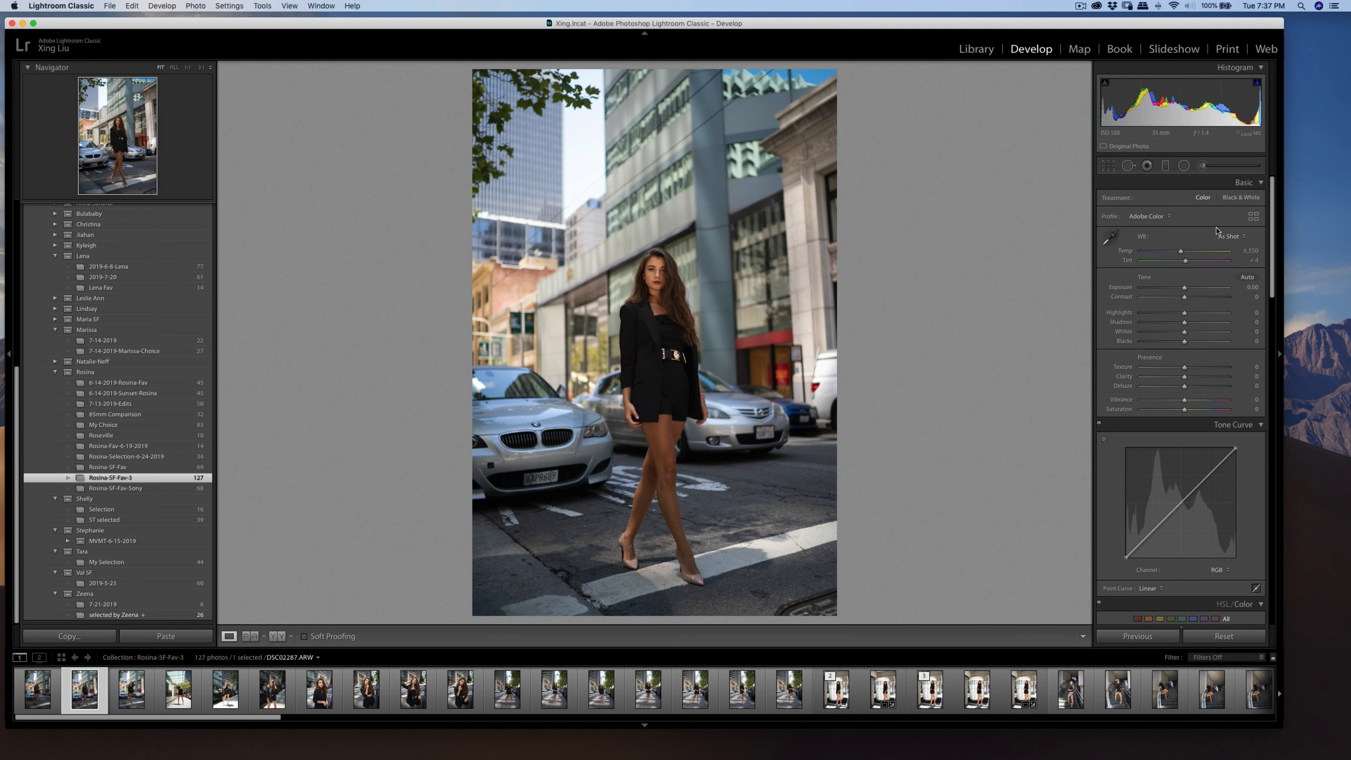
- Shape the RGB tone curve with shadow, midtone and highlight points, slightly lifting the black end and lowering the white end
{"action": "scroll", "coordinate": [1174, 441], "scroll_direction": "down", "scroll_amount": 1}
{"action": "scroll", "coordinate": [1173, 441], "scroll_direction": "down", "scroll_amount": 2}
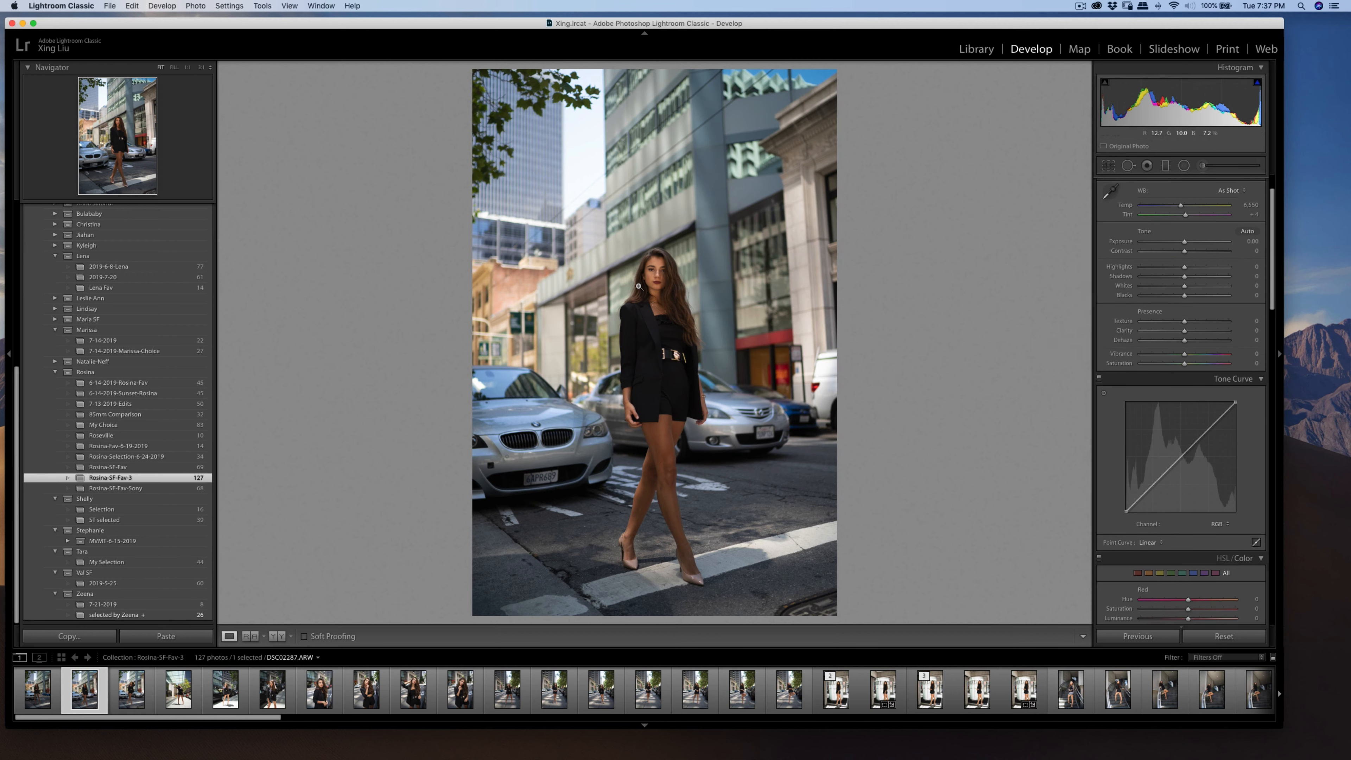
{"action": "left_click_drag", "start_coordinate": [1179, 462], "coordinate": [1127, 509]}
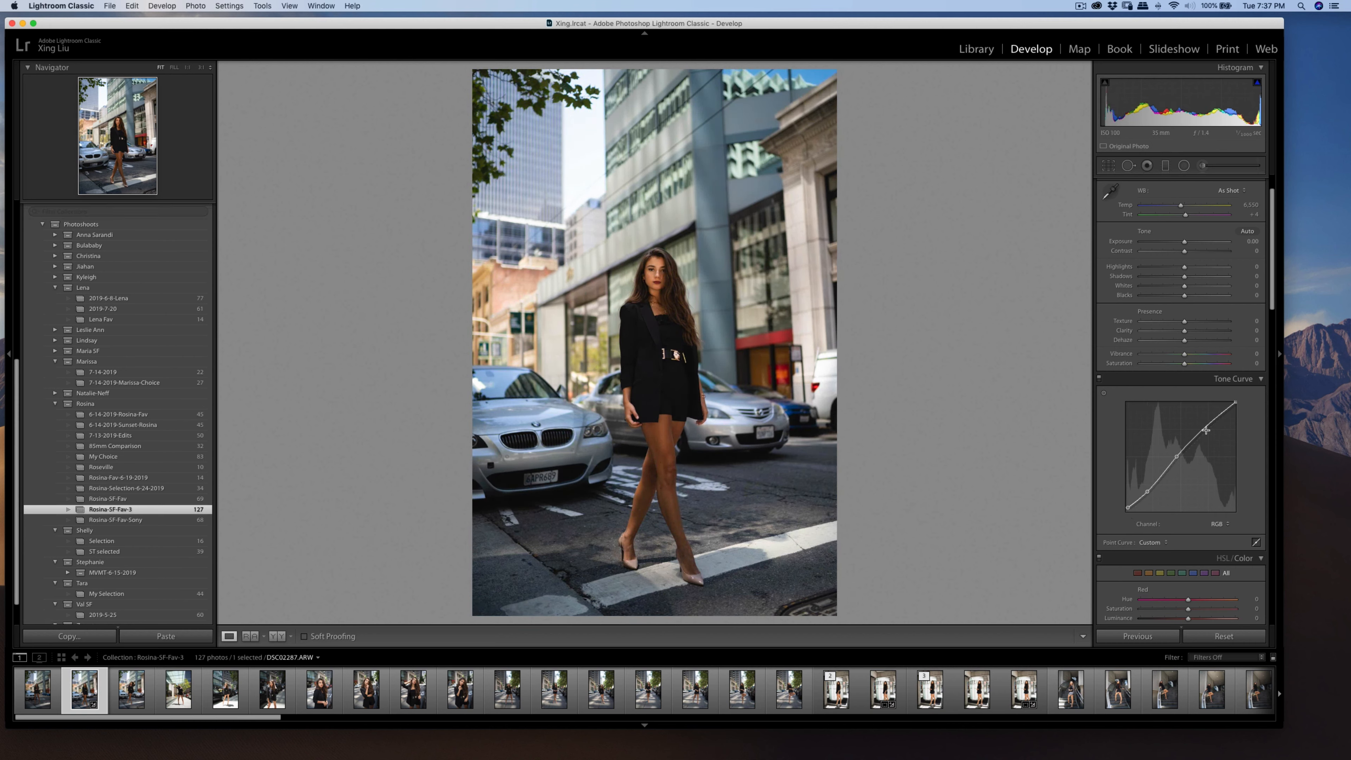
{"action": "left_click_drag", "start_coordinate": [1205, 430], "coordinate": [1233, 406]}
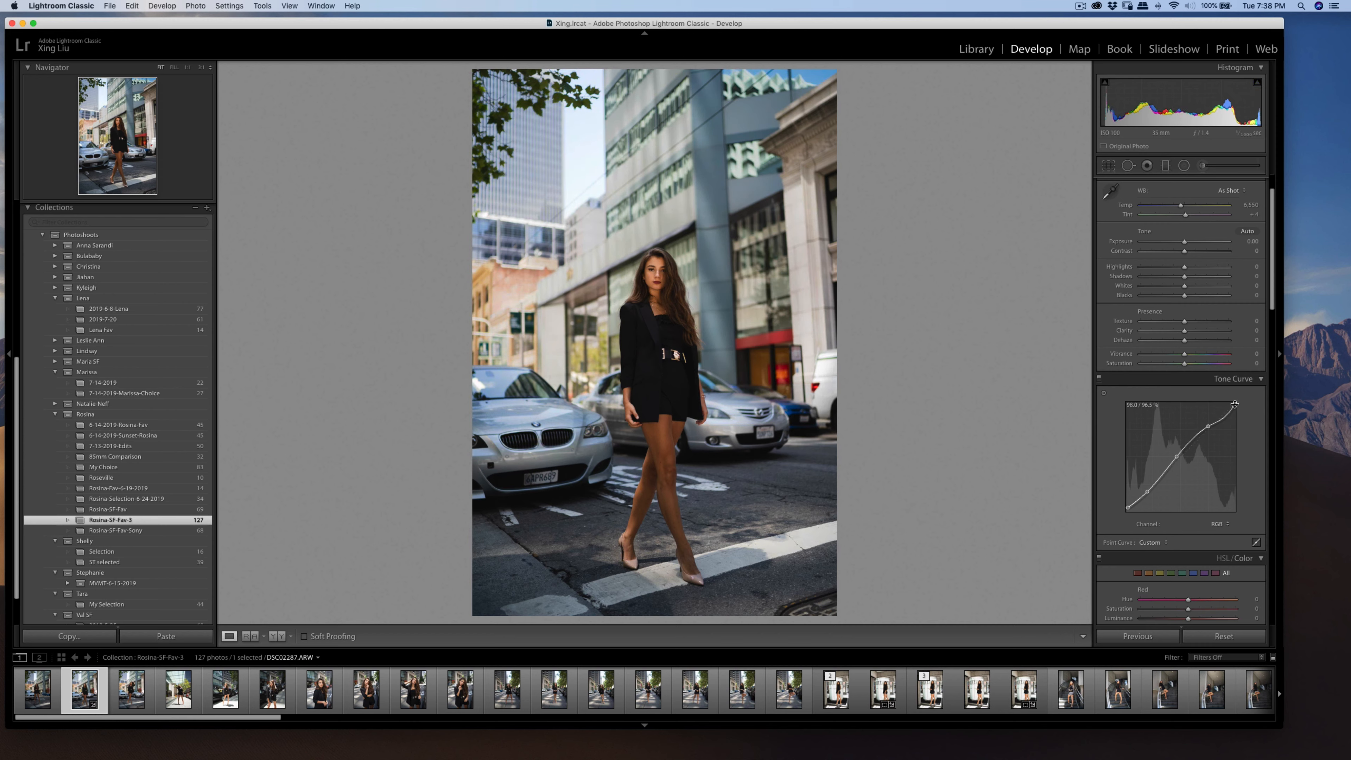
{"action": "key", "text": "super+z"}
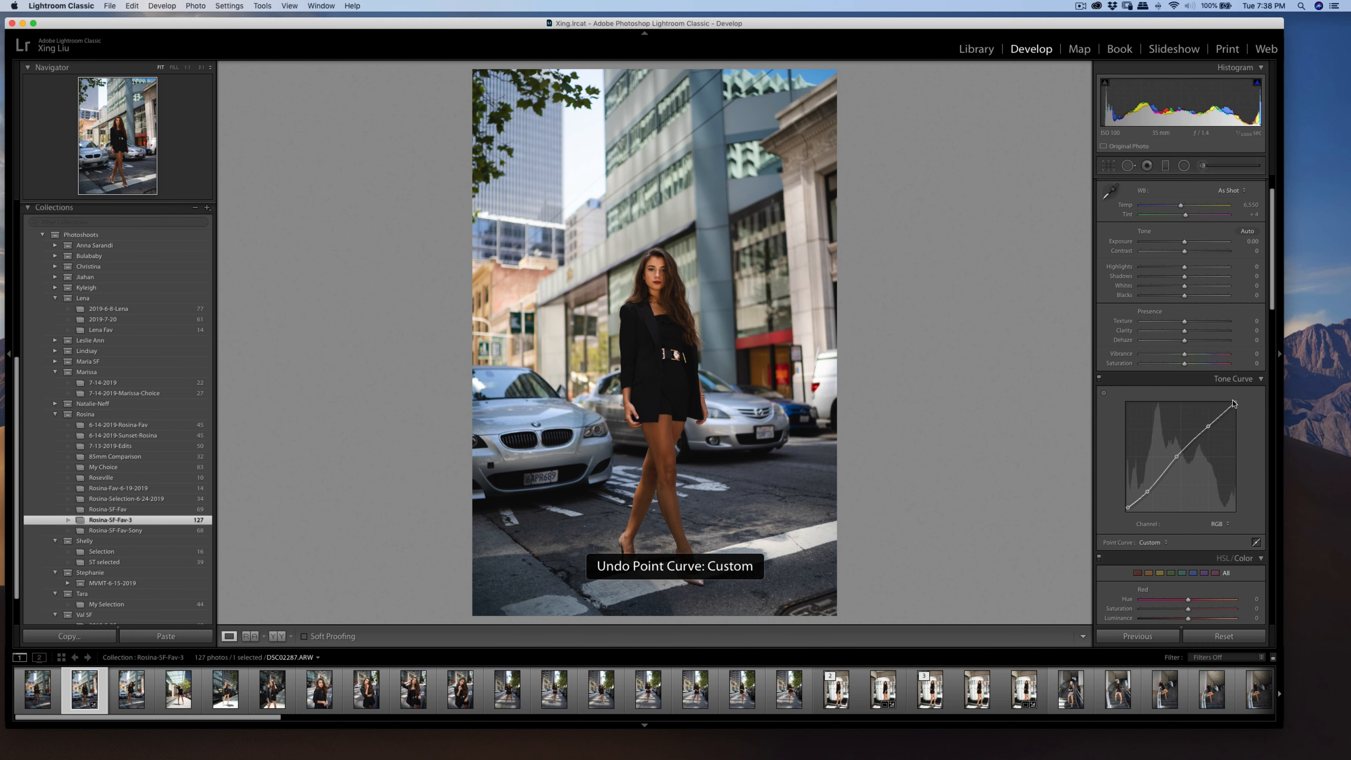
{"action": "left_click_drag", "start_coordinate": [1235, 402], "coordinate": [1238, 409]}
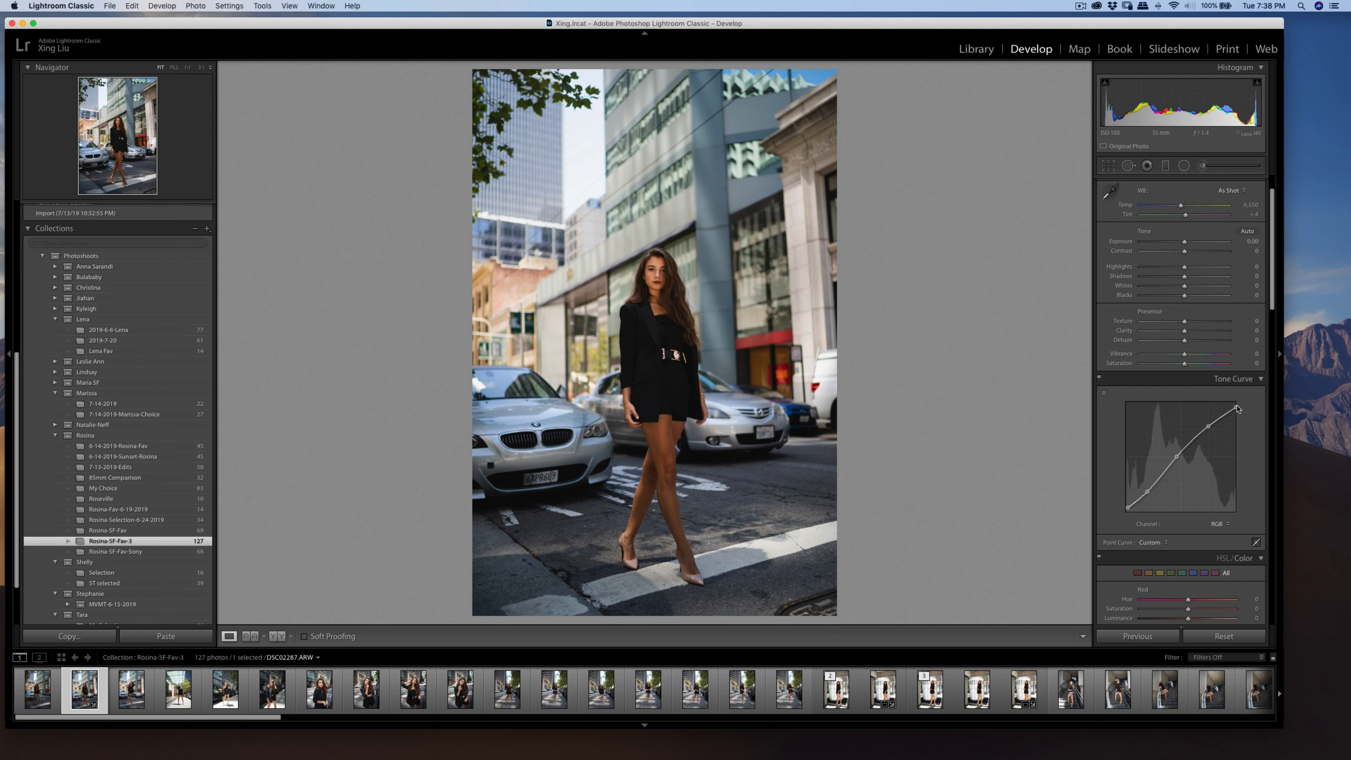
- Straighten the photo to a crop angle of 0.94, keeping the original aspect ratio, and apply the crop
{"action": "left_click", "coordinate": [1108, 166]}
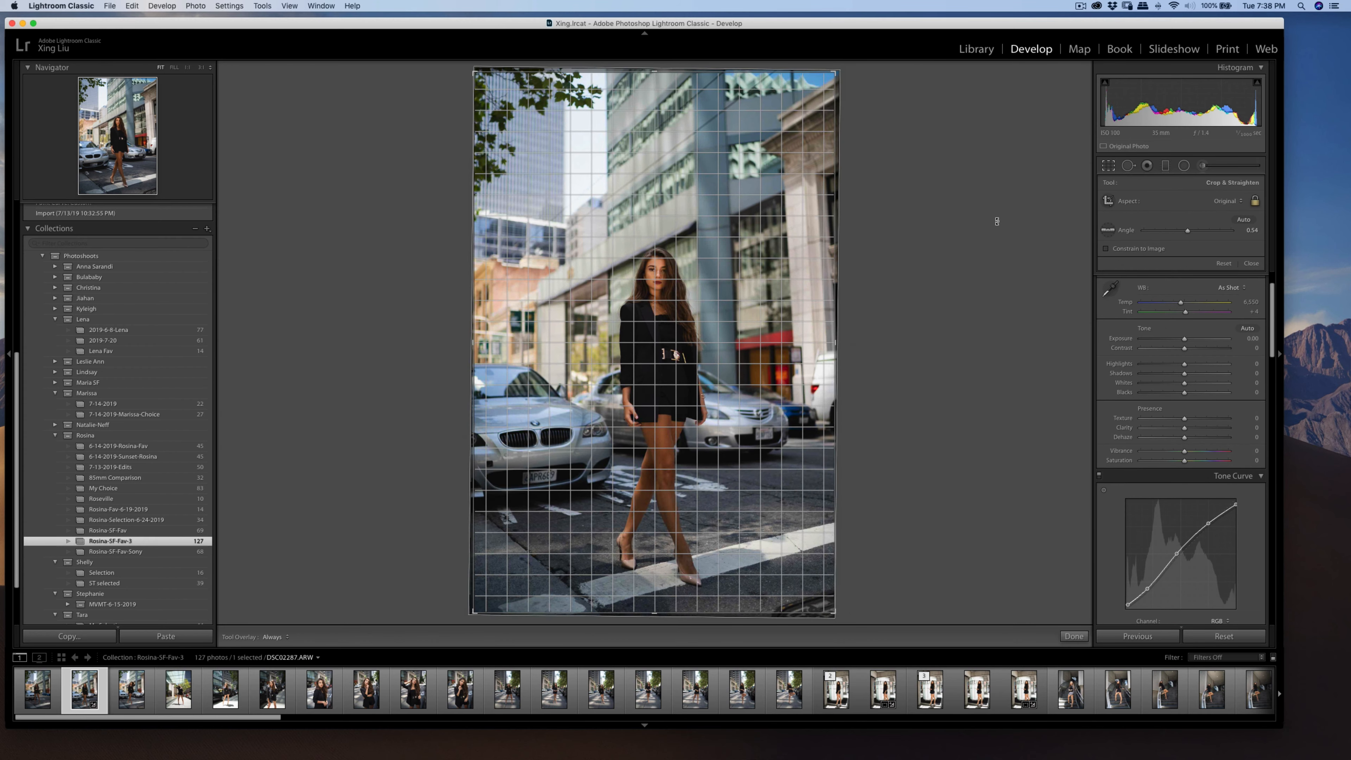
{"action": "left_click_drag", "start_coordinate": [997, 222], "coordinate": [997, 224]}
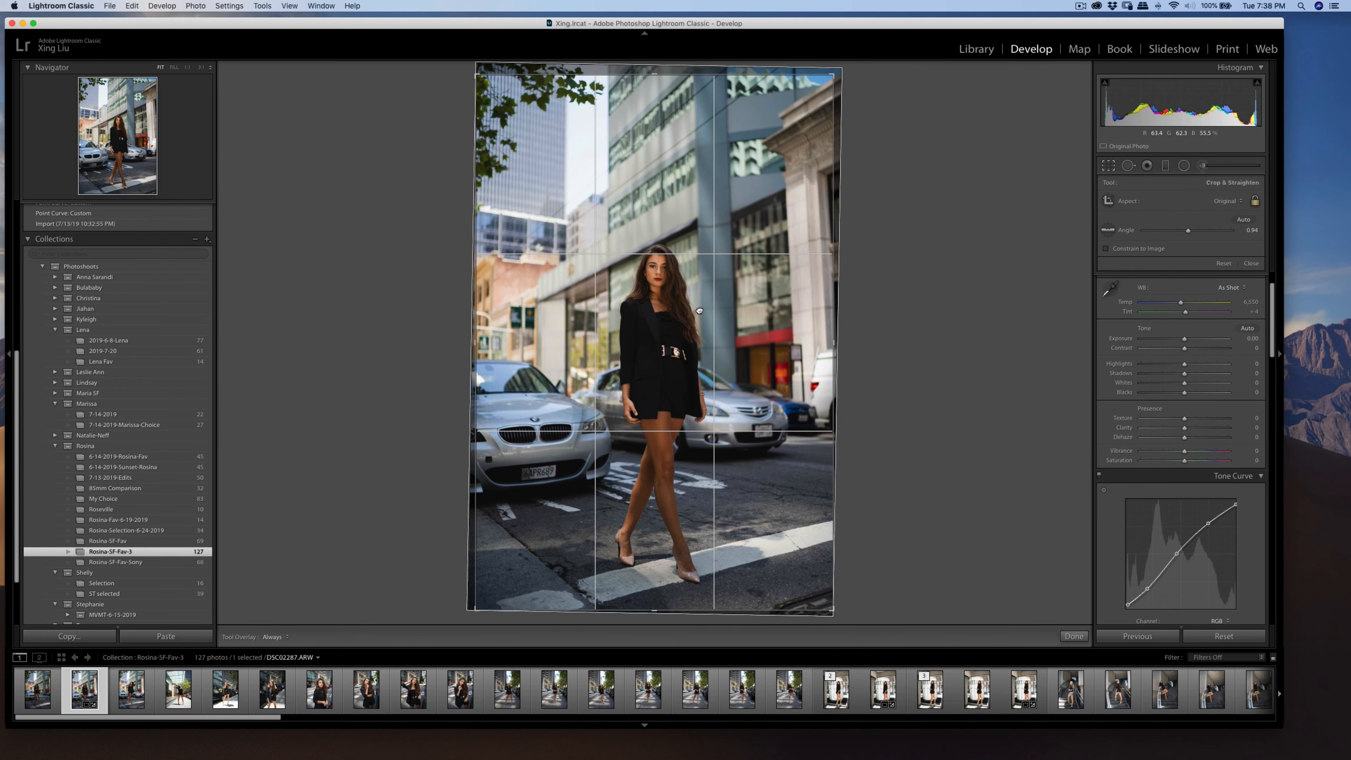
{"action": "left_click", "coordinate": [1226, 200]}
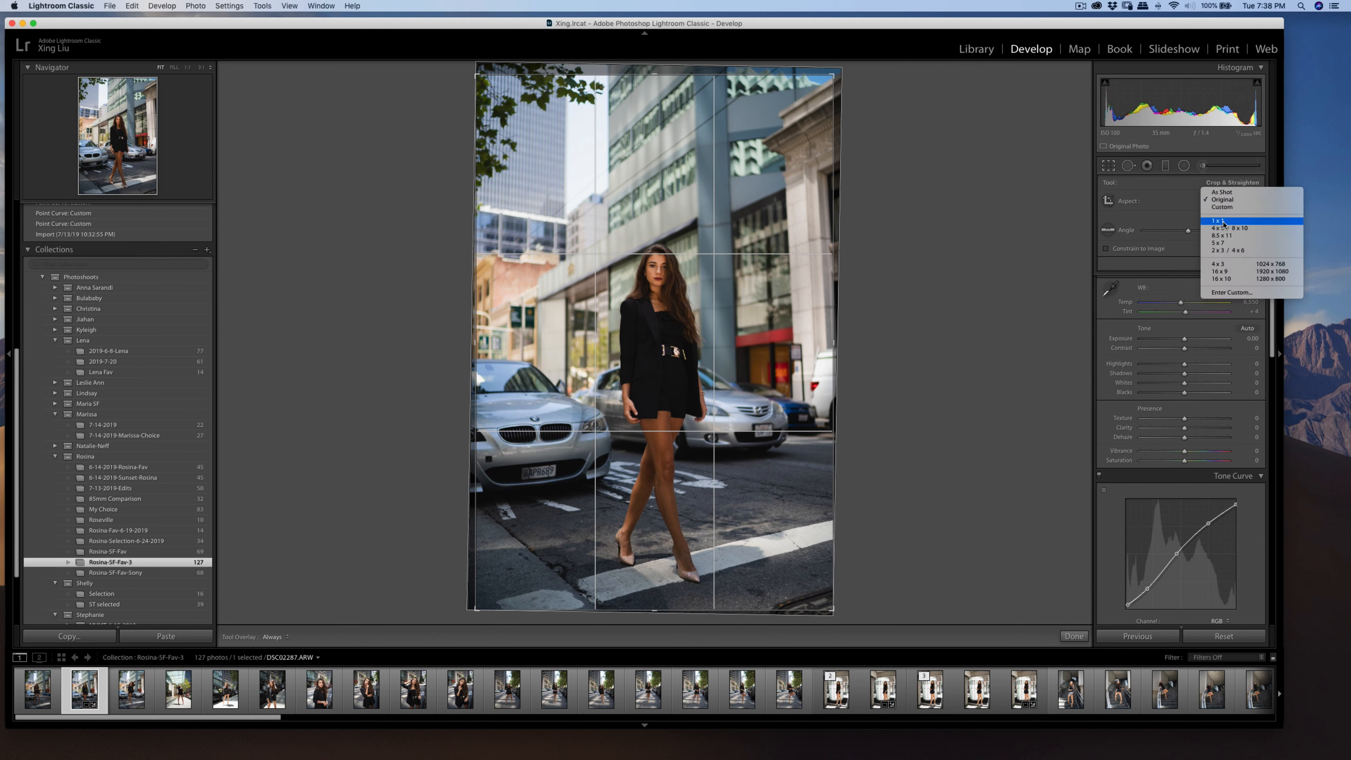
{"action": "left_click", "coordinate": [990, 227]}
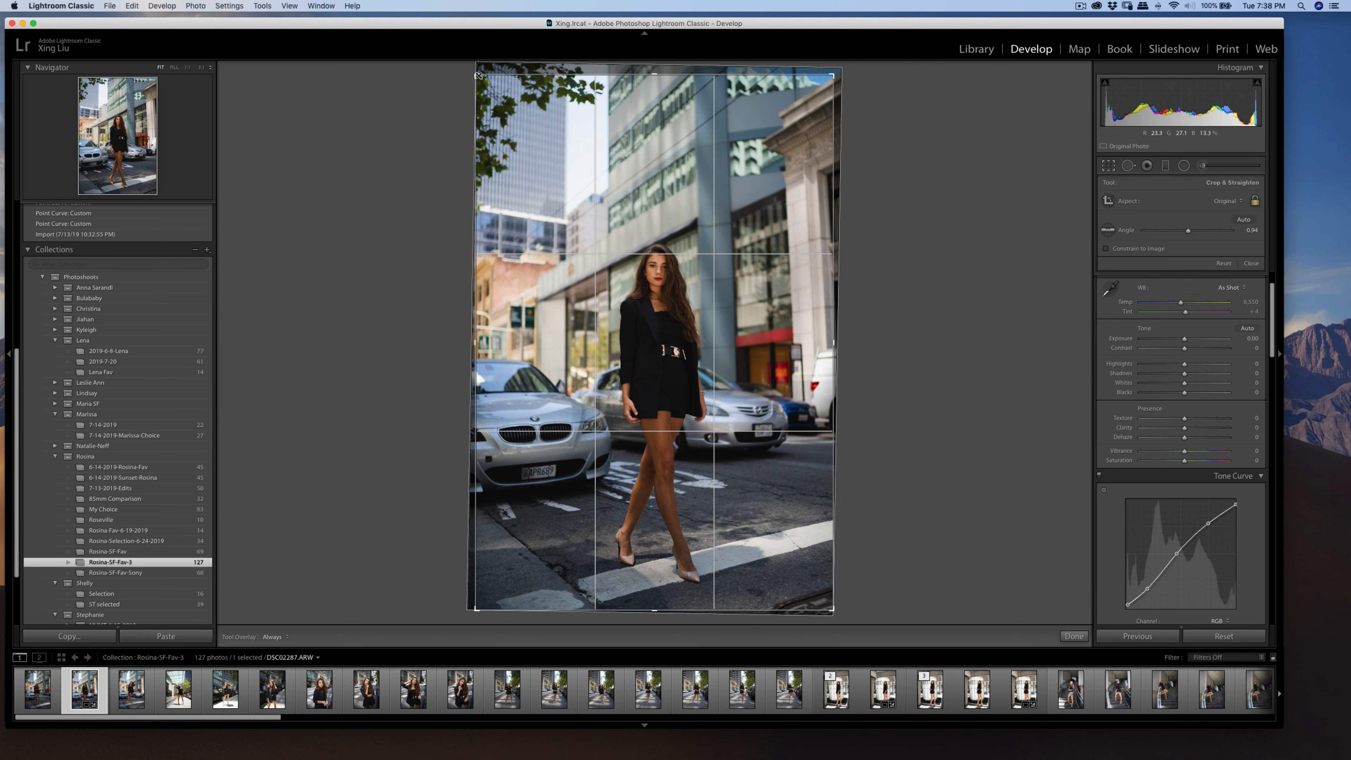
{"action": "left_click_drag", "start_coordinate": [478, 76], "coordinate": [480, 78]}
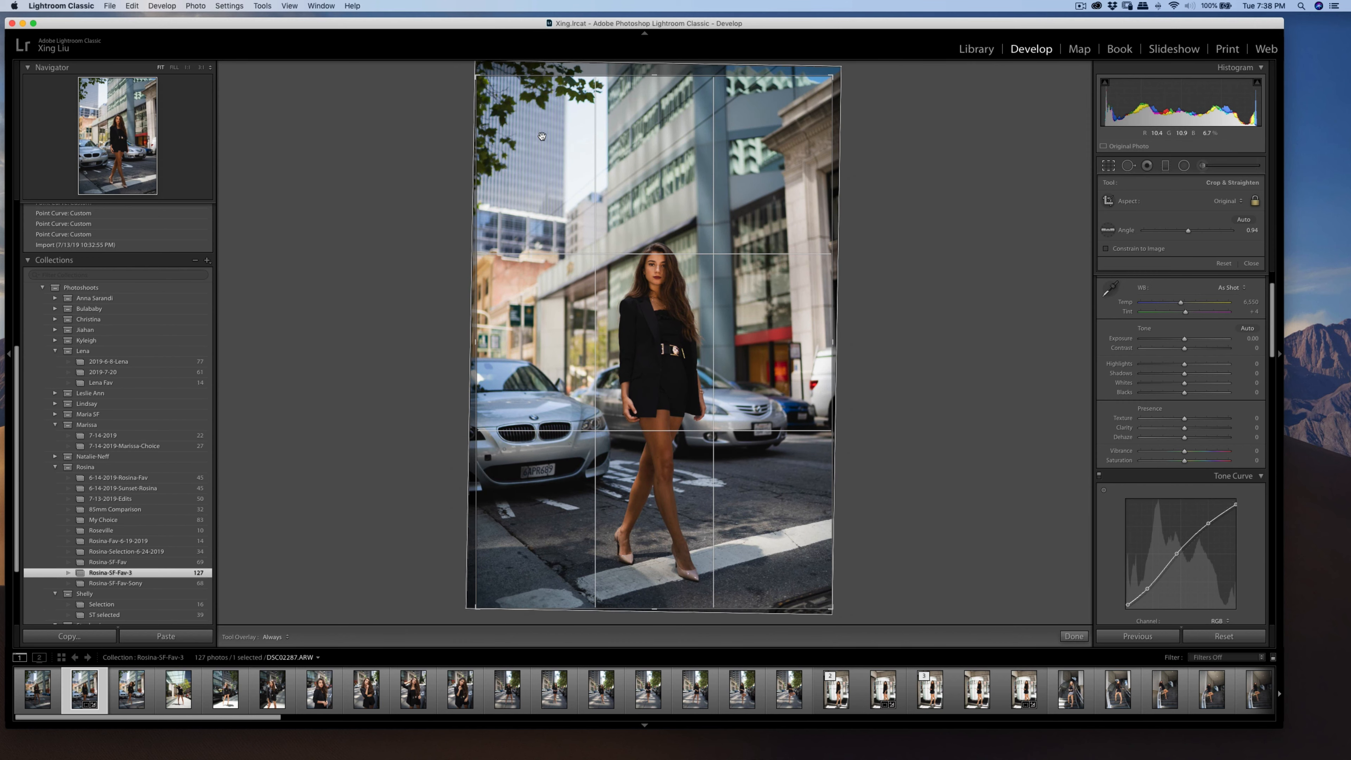
{"action": "double_click", "coordinate": [568, 159]}
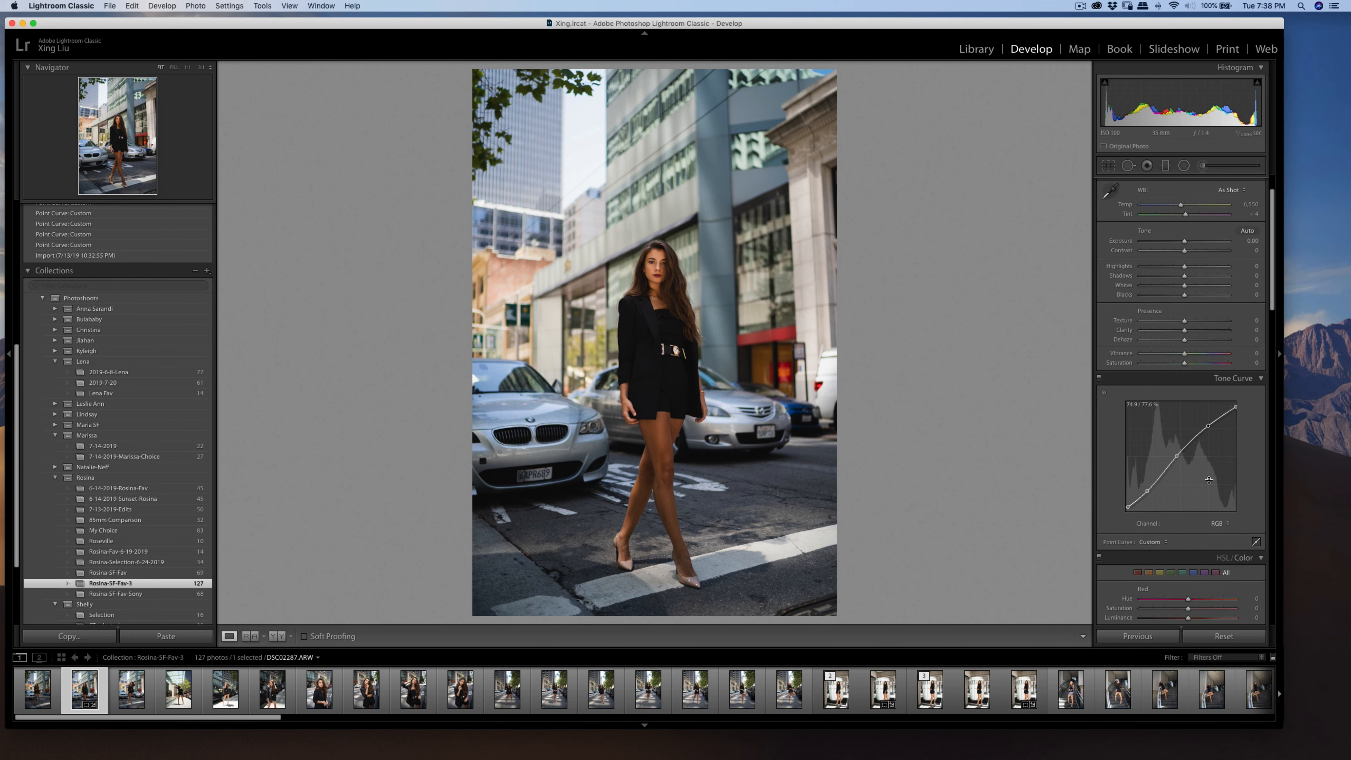
- Heal the blemish just below the front knee with Spot Removal, sampling clean skin slightly lower on the same leg
{"action": "scroll", "coordinate": [1213, 468], "scroll_direction": "down", "scroll_amount": 3}
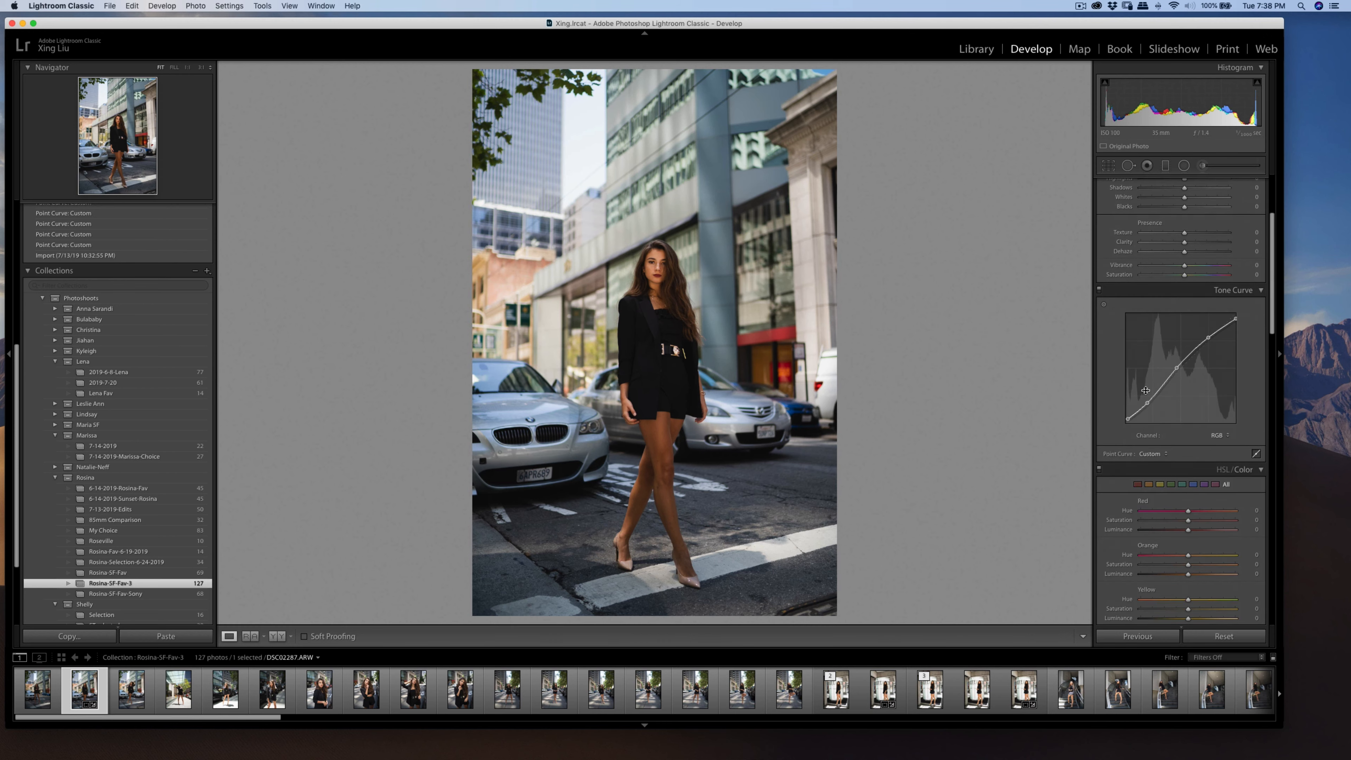
{"action": "key", "text": "q"}
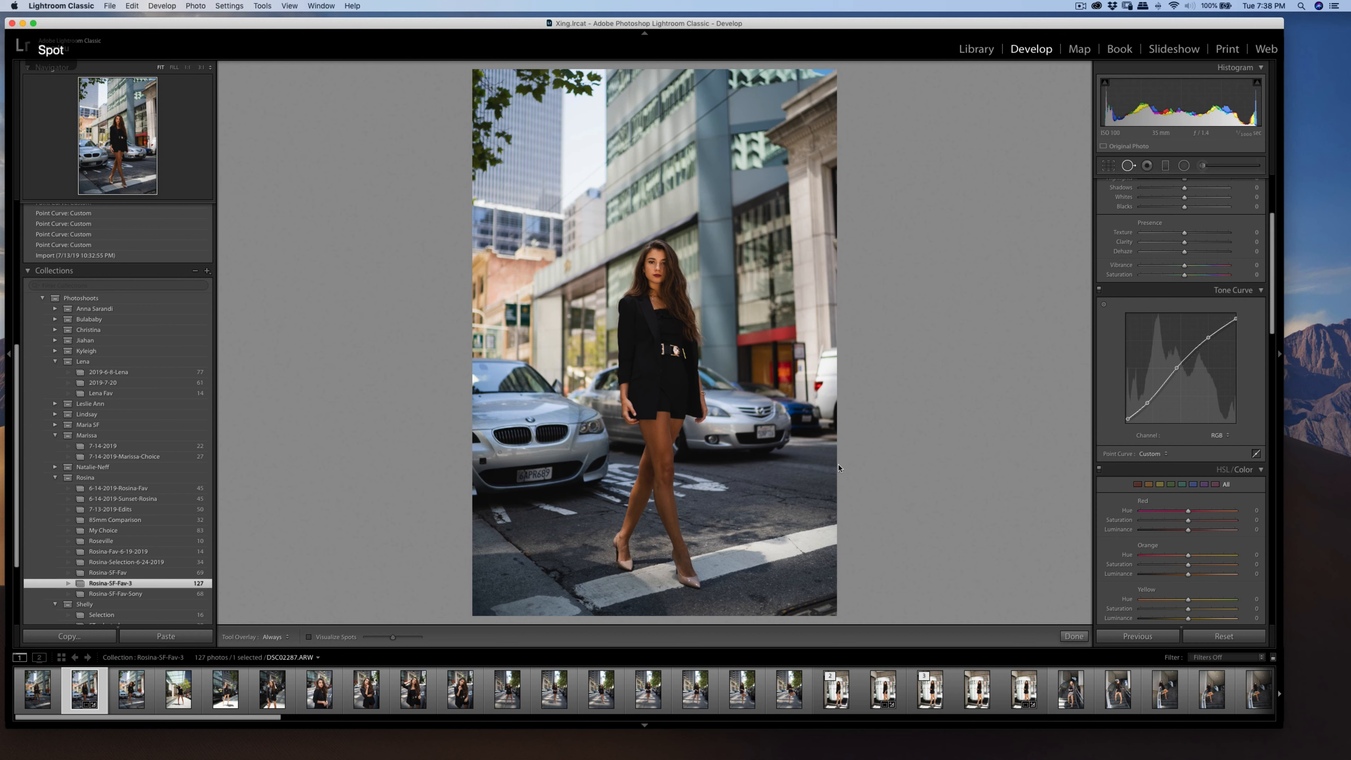
{"action": "key", "text": "super+equal"}
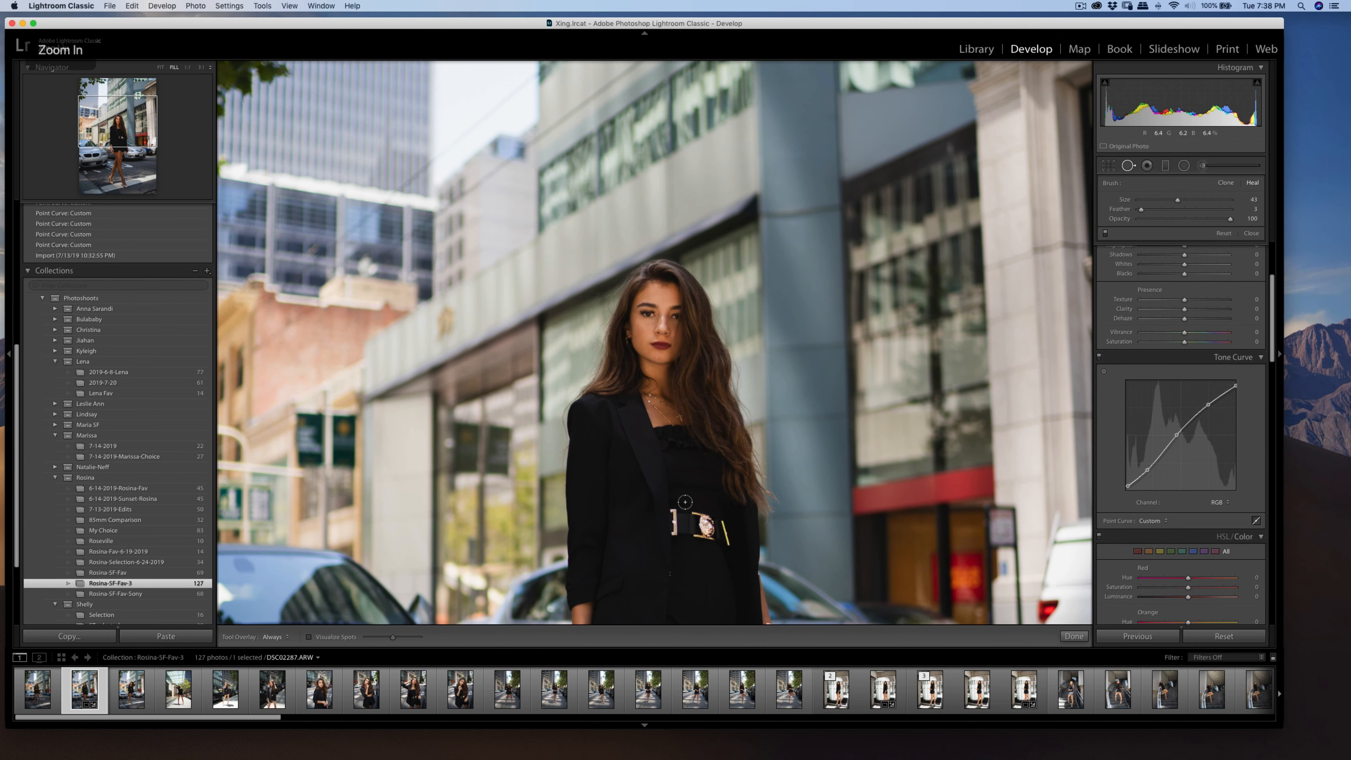
{"action": "key", "text": "space"}
{"action": "left_click_drag", "start_coordinate": [762, 508], "coordinate": [734, 96]}
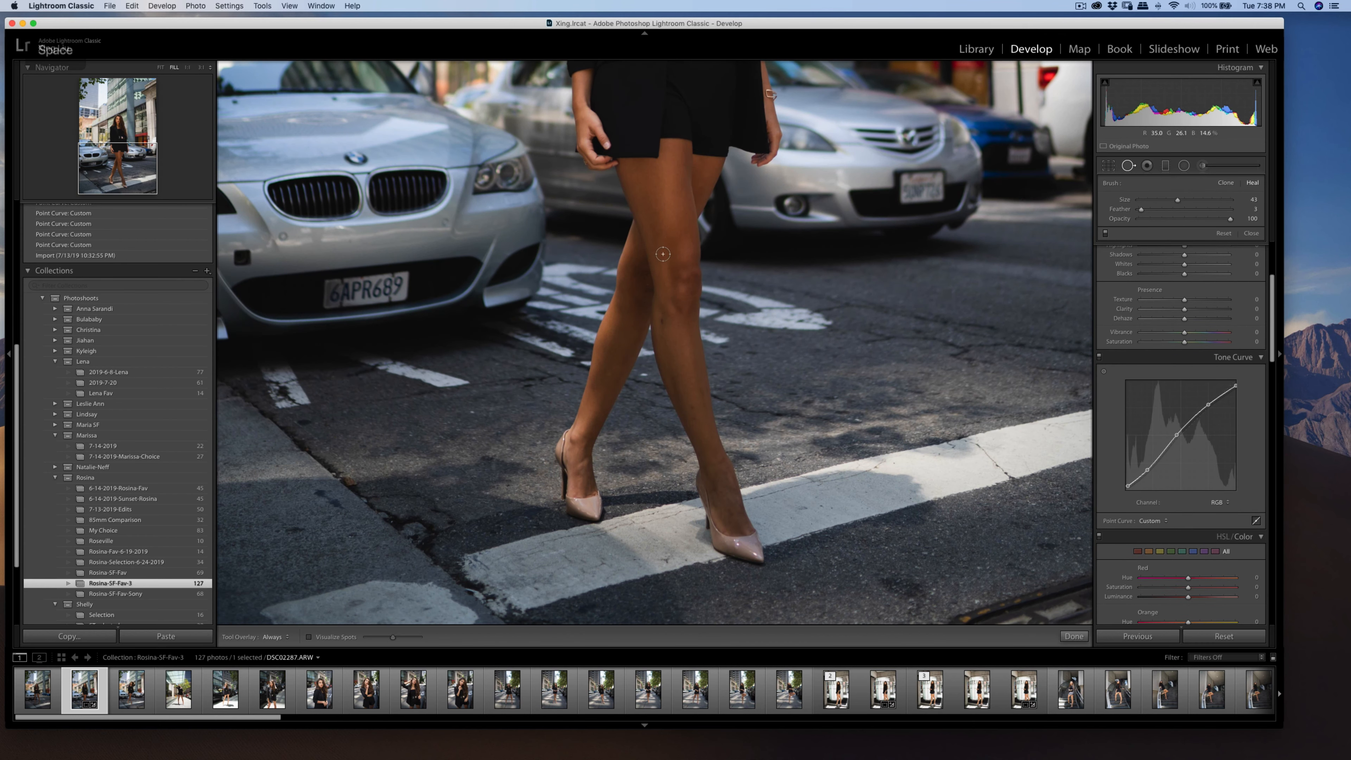
{"action": "left_click", "coordinate": [663, 322]}
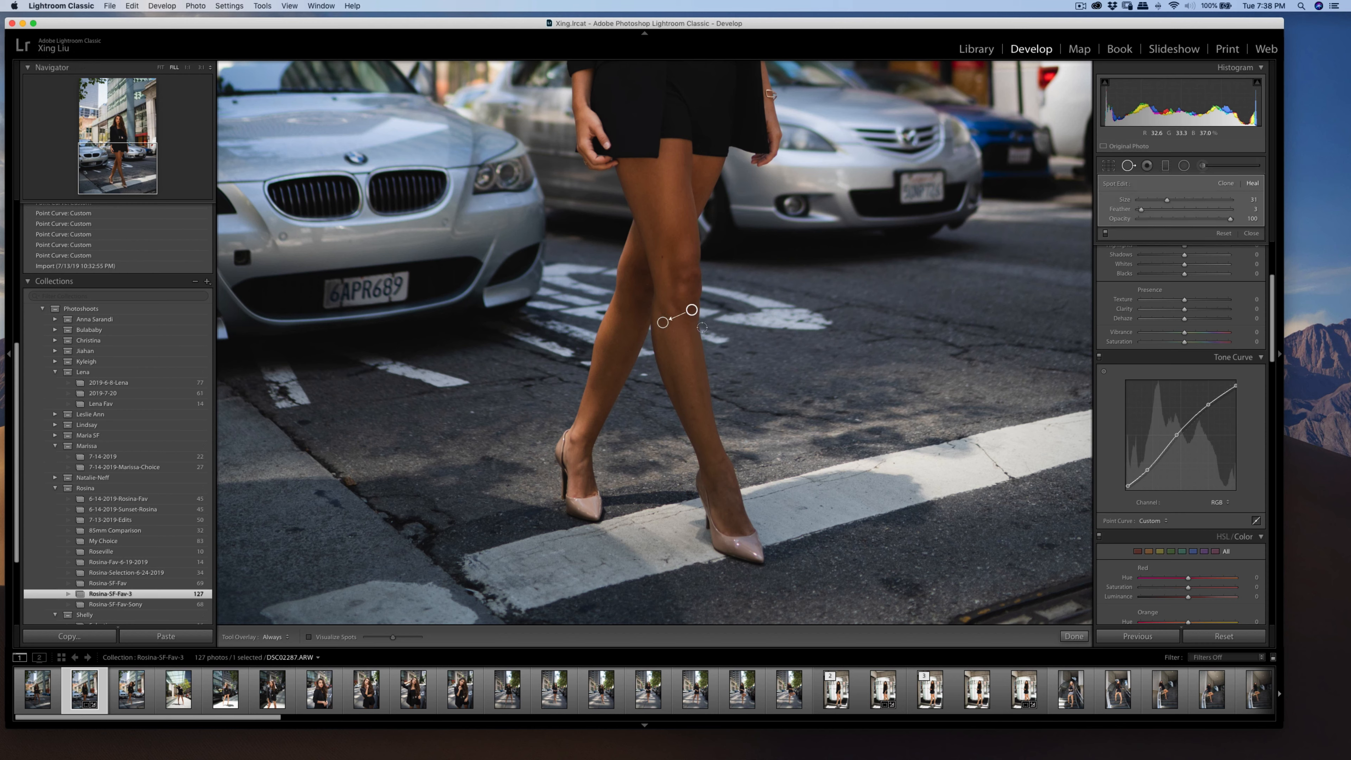
{"action": "left_click_drag", "start_coordinate": [691, 311], "coordinate": [670, 339]}
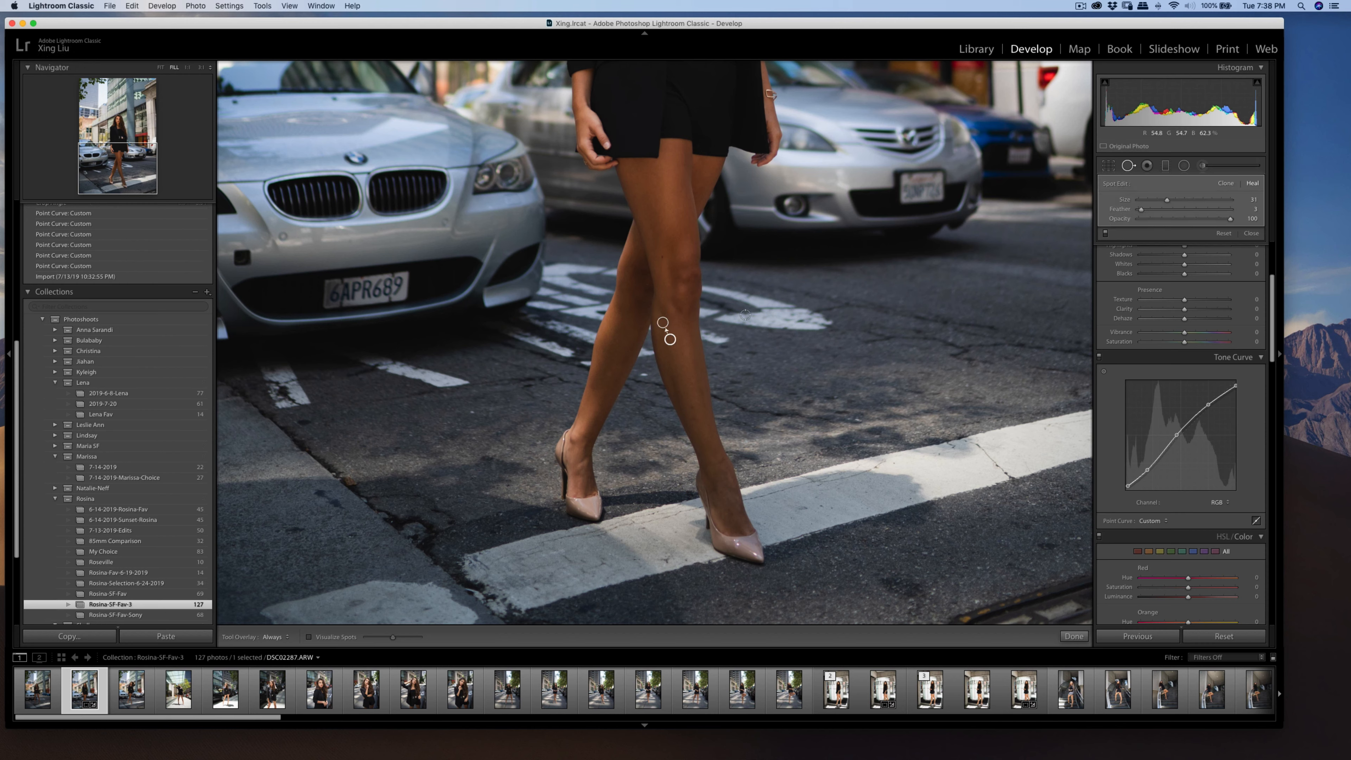
{"action": "key", "text": "q"}
{"action": "left_click", "coordinate": [821, 291]}
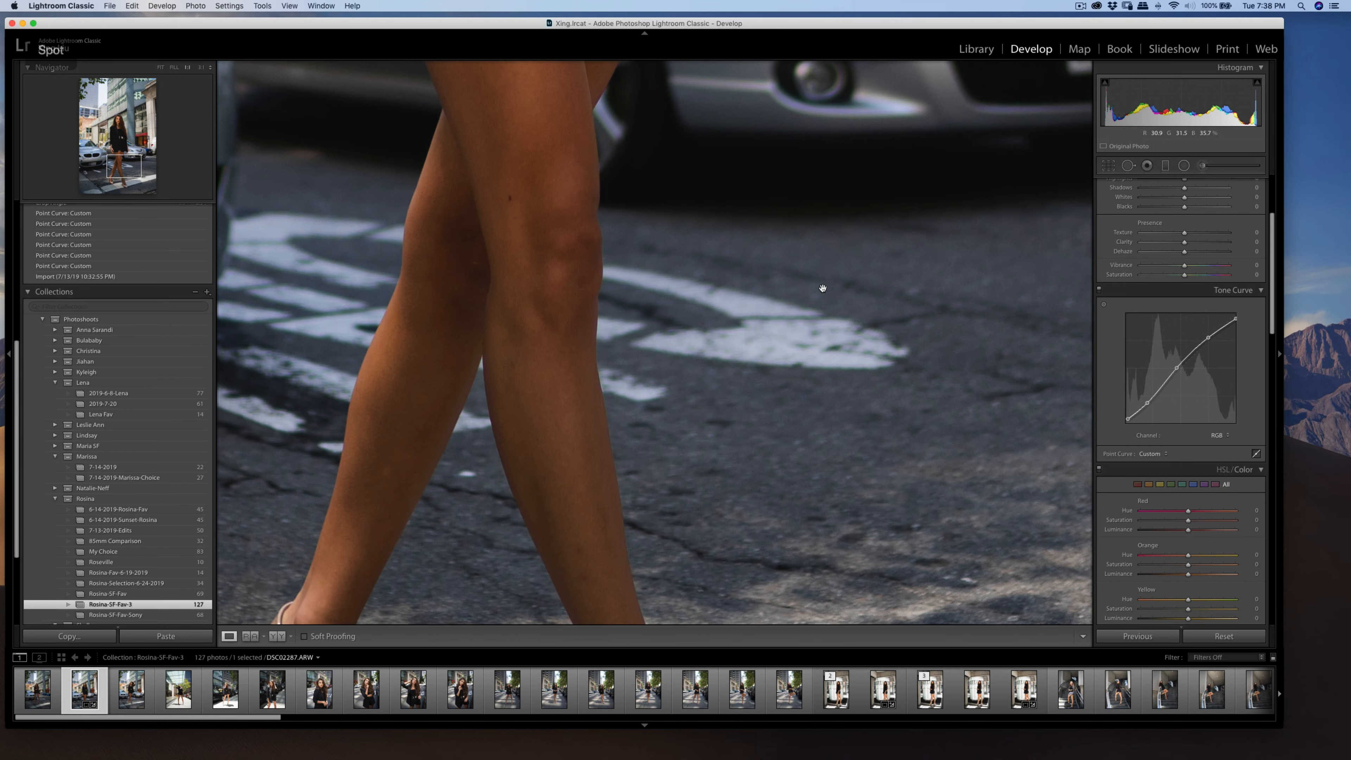
{"action": "key", "text": "super+minus"}
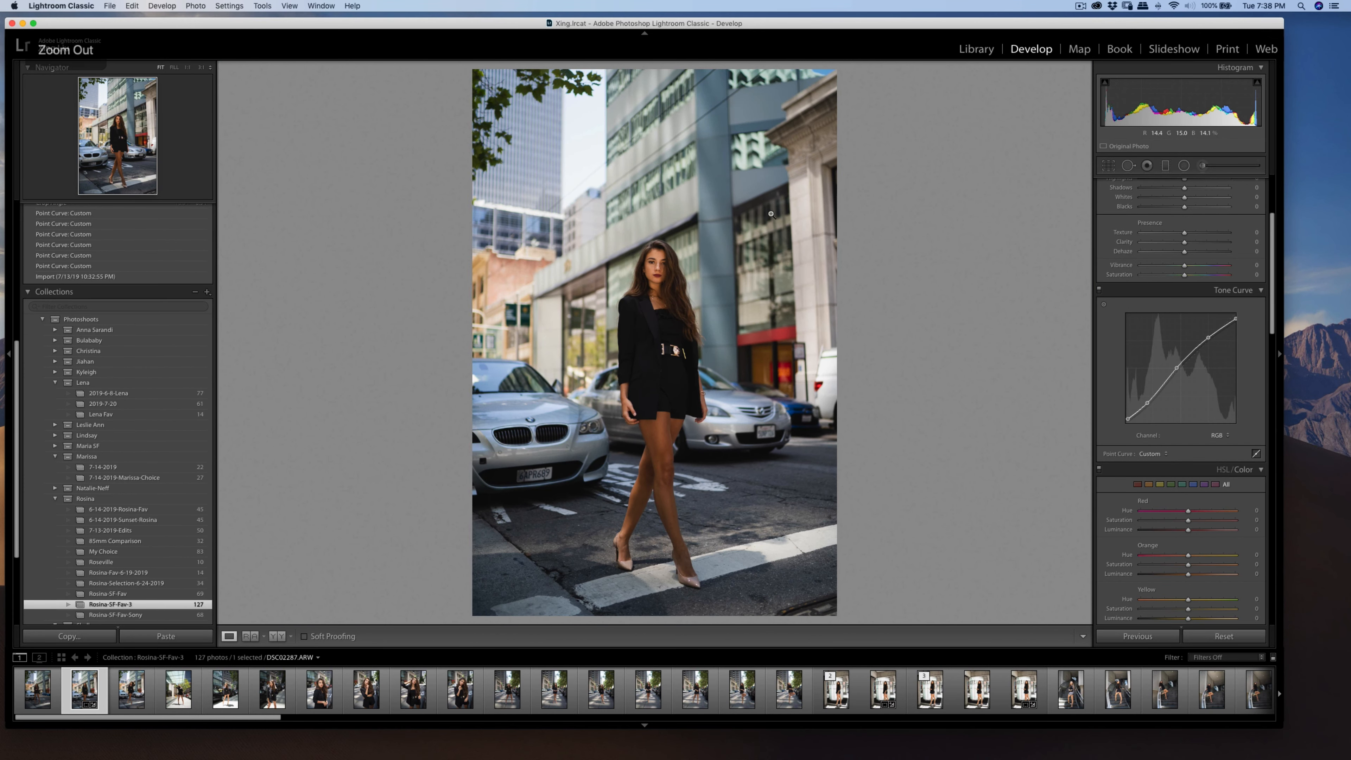
- Fine-tune the contrast and slightly lower the highlights
{"action": "scroll", "coordinate": [1193, 246], "scroll_direction": "up", "scroll_amount": 3}
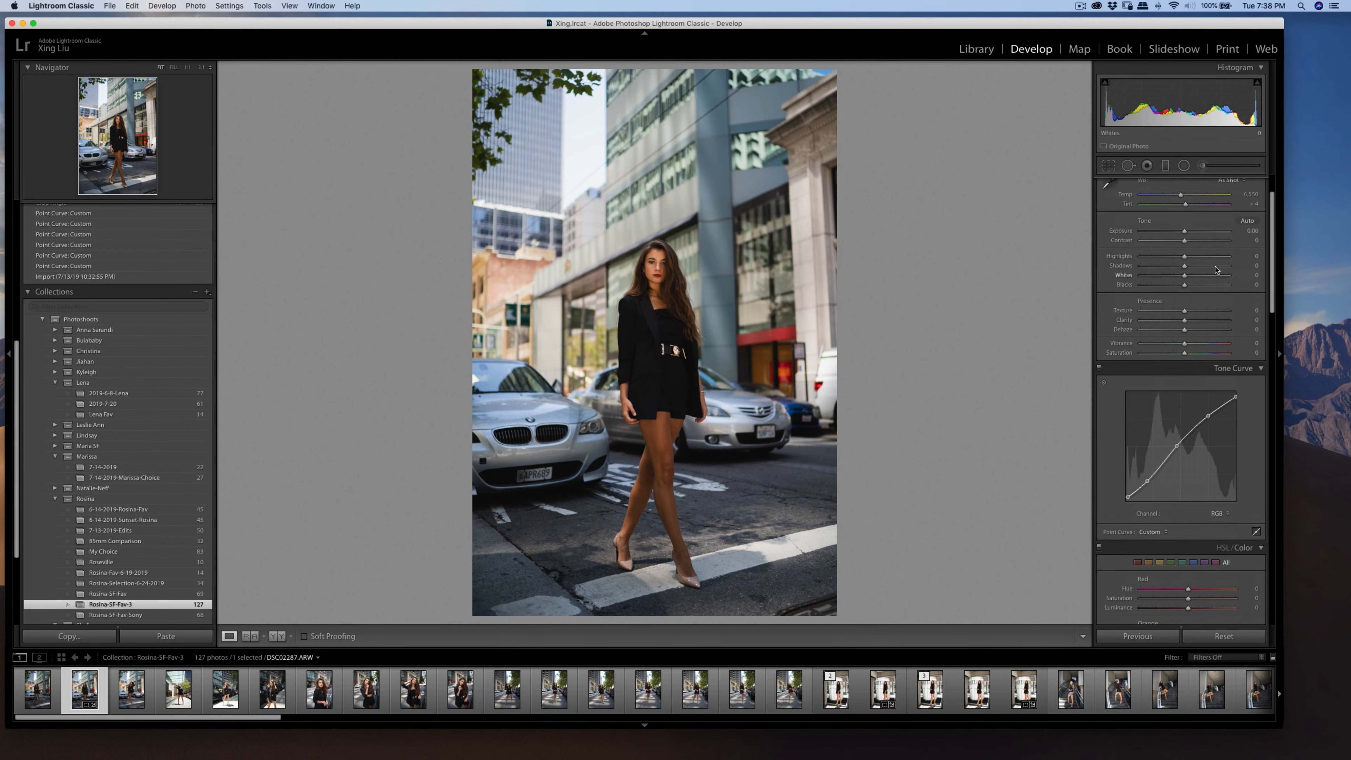
{"action": "left_click_drag", "start_coordinate": [1185, 242], "coordinate": [1180, 261]}
- Set the sharpening amount to 62, leaving the other sharpening settings alone
{"action": "scroll", "coordinate": [1200, 370], "scroll_direction": "down", "scroll_amount": 10}
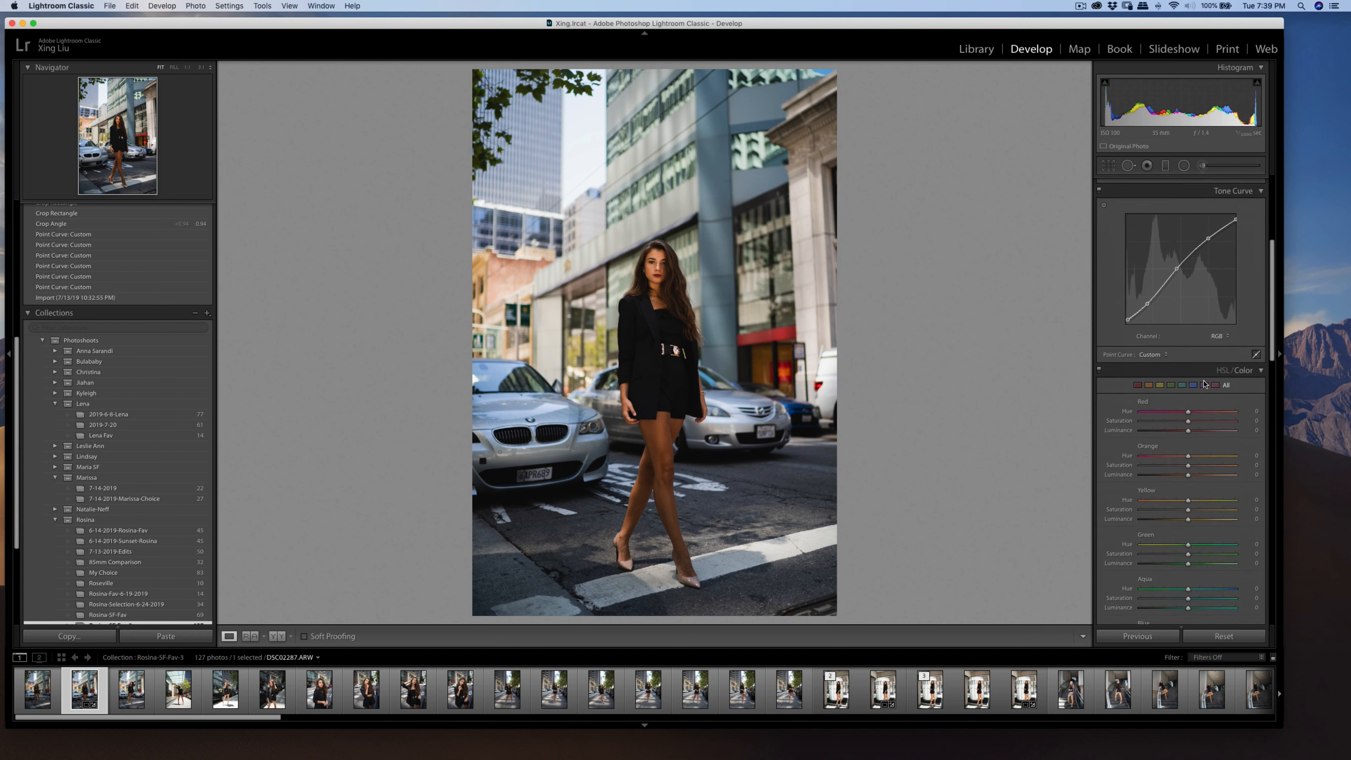
{"action": "scroll", "coordinate": [1199, 397], "scroll_direction": "down", "scroll_amount": 5}
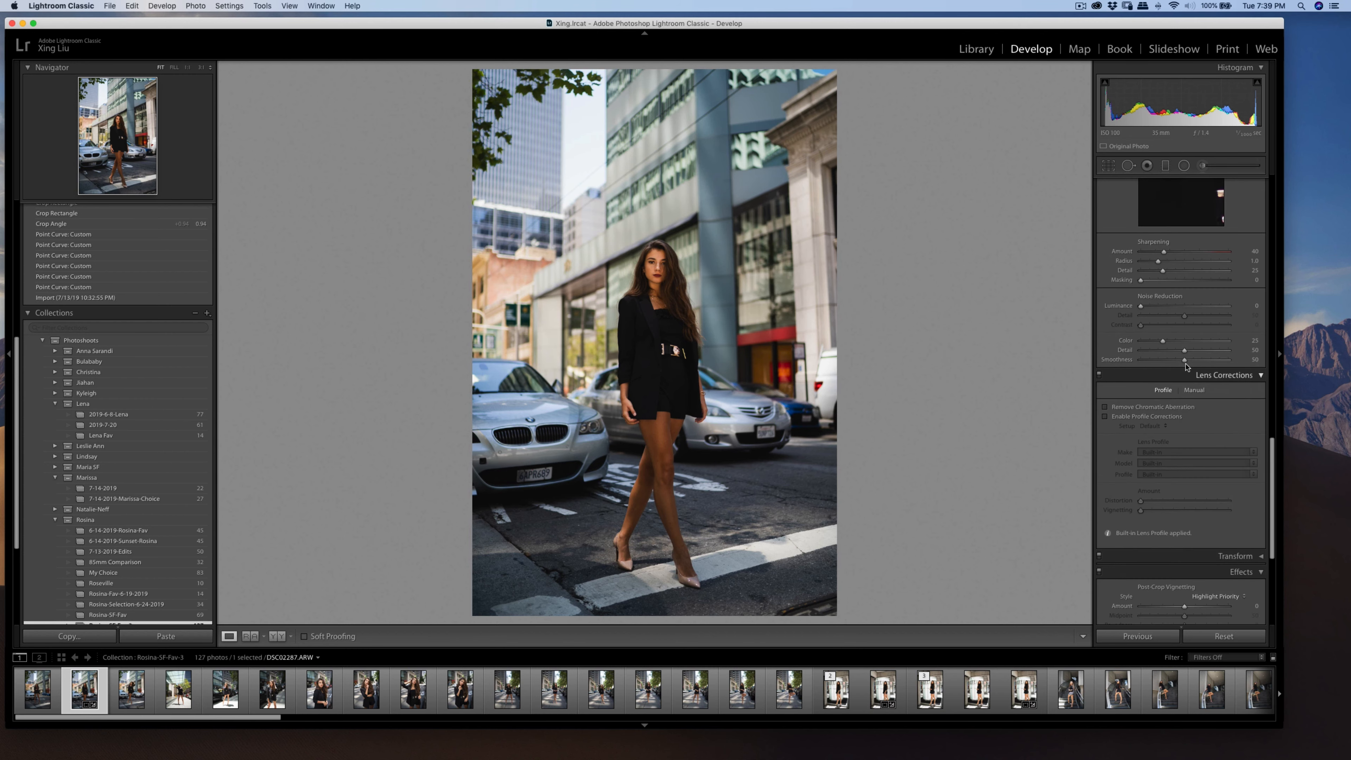
{"action": "left_click_drag", "start_coordinate": [1163, 252], "coordinate": [1165, 253]}
{"action": "scroll", "coordinate": [1151, 253], "scroll_direction": "up", "scroll_amount": 2}
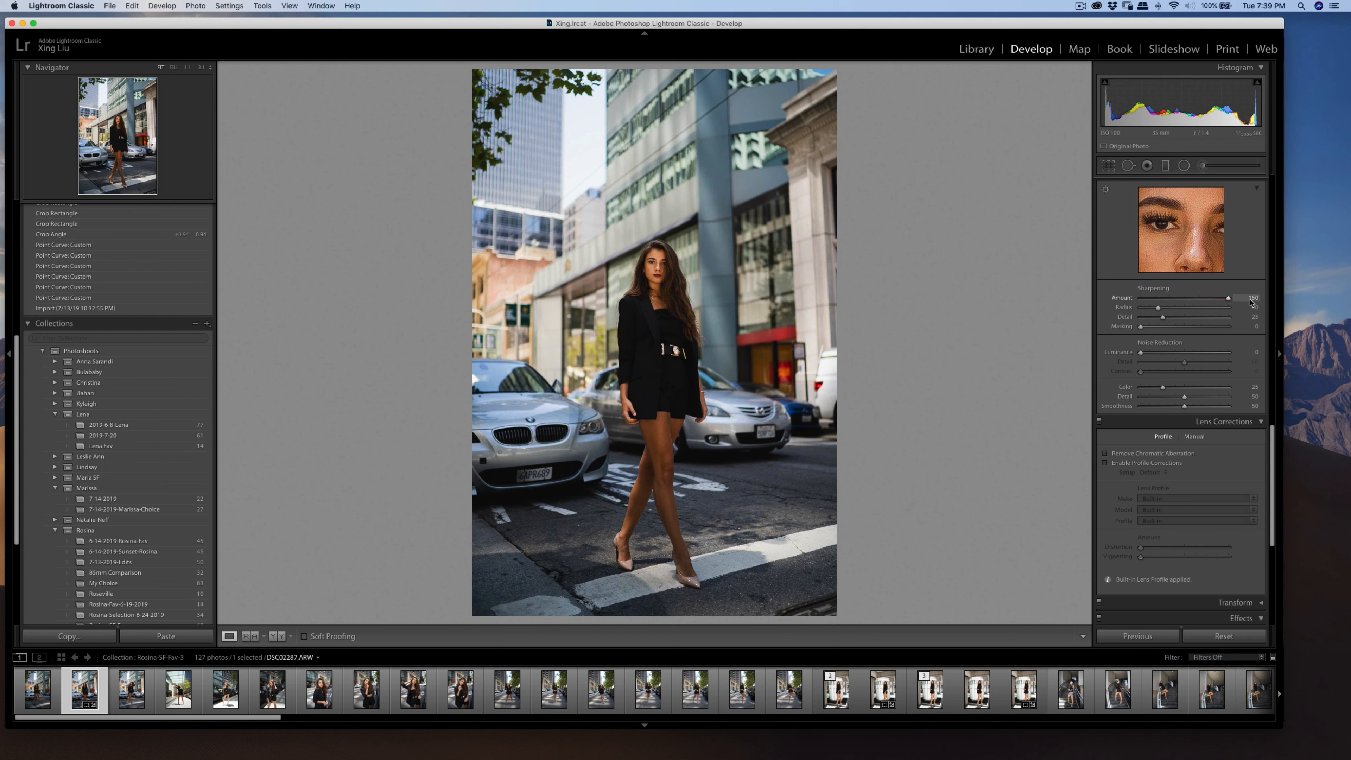
{"action": "left_click_drag", "start_coordinate": [1250, 301], "coordinate": [1177, 301]}
{"action": "left_click_drag", "start_coordinate": [1178, 303], "coordinate": [1178, 302]}
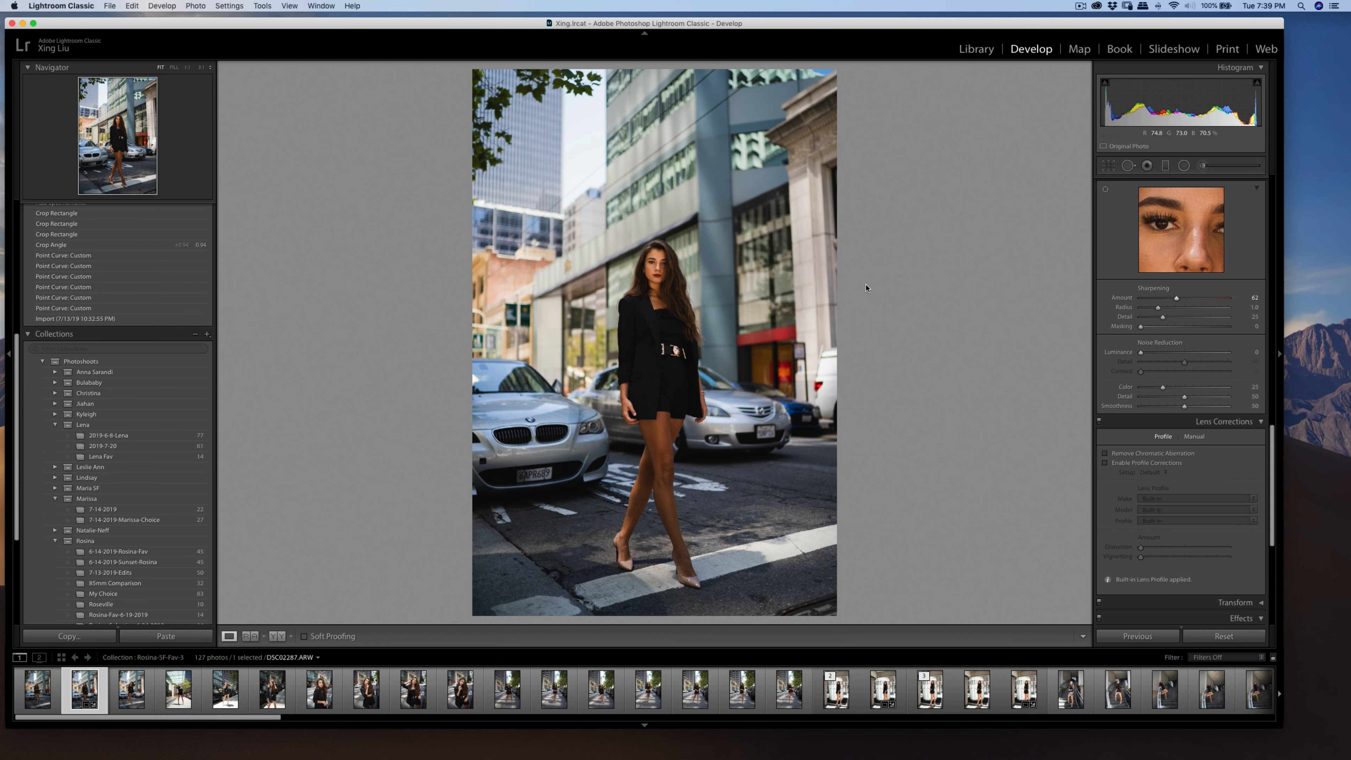
- Set yellow saturation to -45 and luminance to -10, and green saturation to -60 and luminance to +11
{"action": "scroll", "coordinate": [1148, 255], "scroll_direction": "up", "scroll_amount": 15}
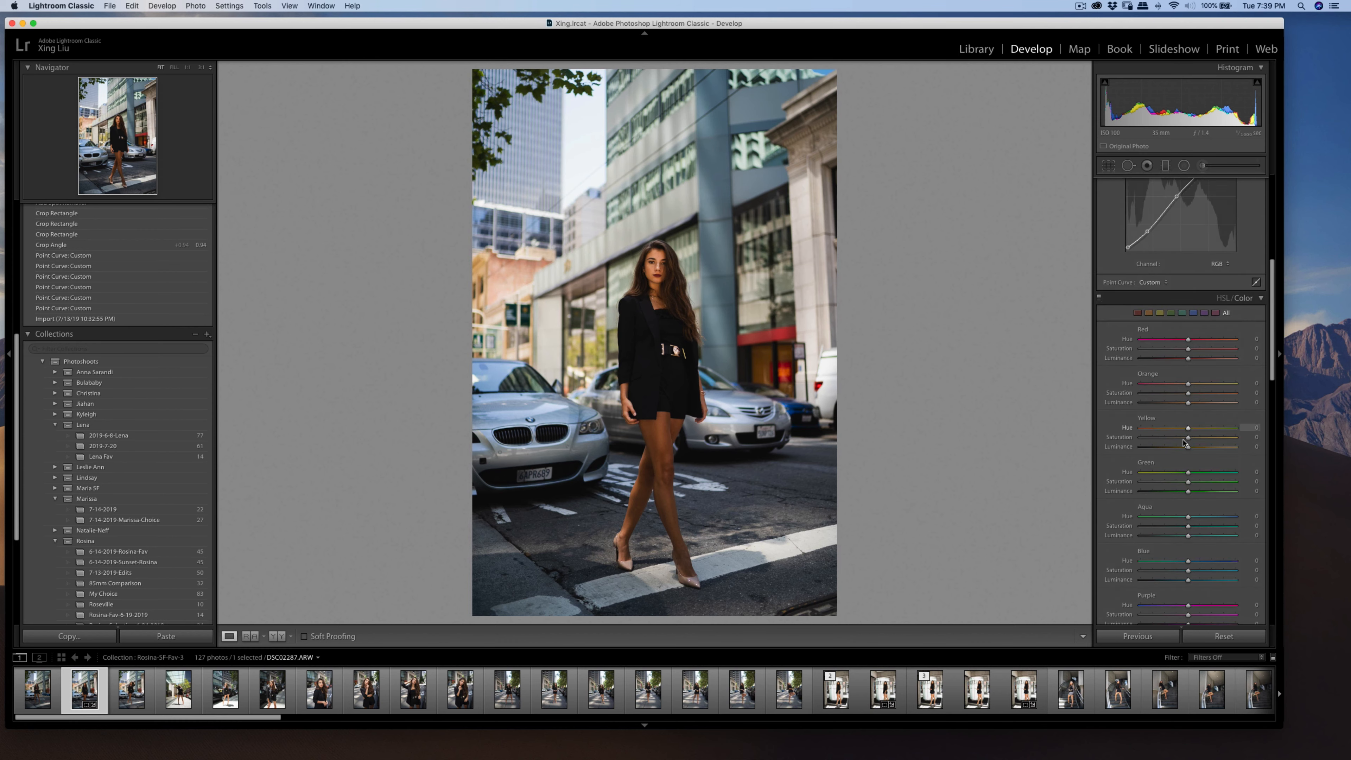
{"action": "mouse_move", "coordinate": [1187, 440]}
{"action": "left_mouse_down"}
{"action": "mouse_move", "coordinate": [1146, 447]}
{"action": "mouse_move", "coordinate": [1203, 446]}
{"action": "mouse_move", "coordinate": [1174, 453]}
{"action": "left_mouse_up"}
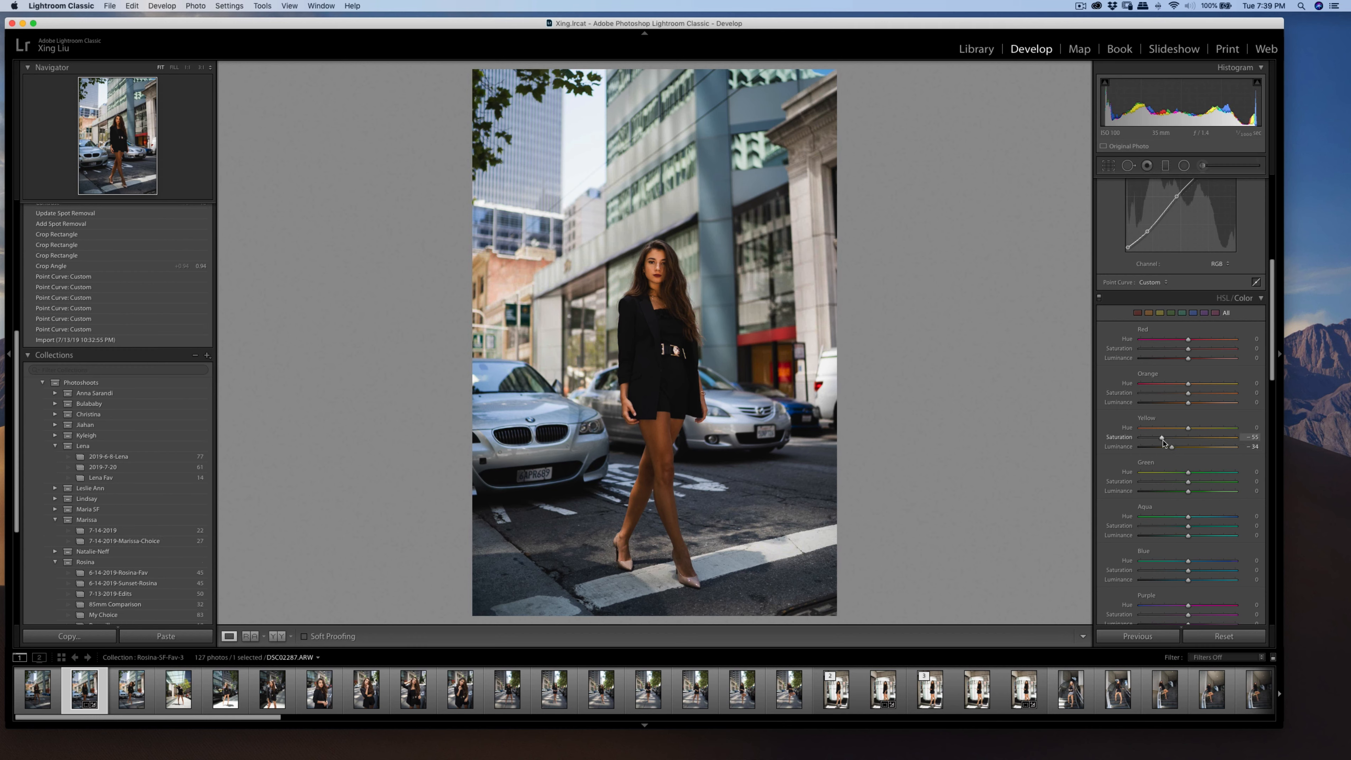
{"action": "mouse_move", "coordinate": [1166, 443]}
{"action": "left_mouse_down"}
{"action": "mouse_move", "coordinate": [1230, 449]}
{"action": "mouse_move", "coordinate": [1183, 452]}
{"action": "left_mouse_up"}
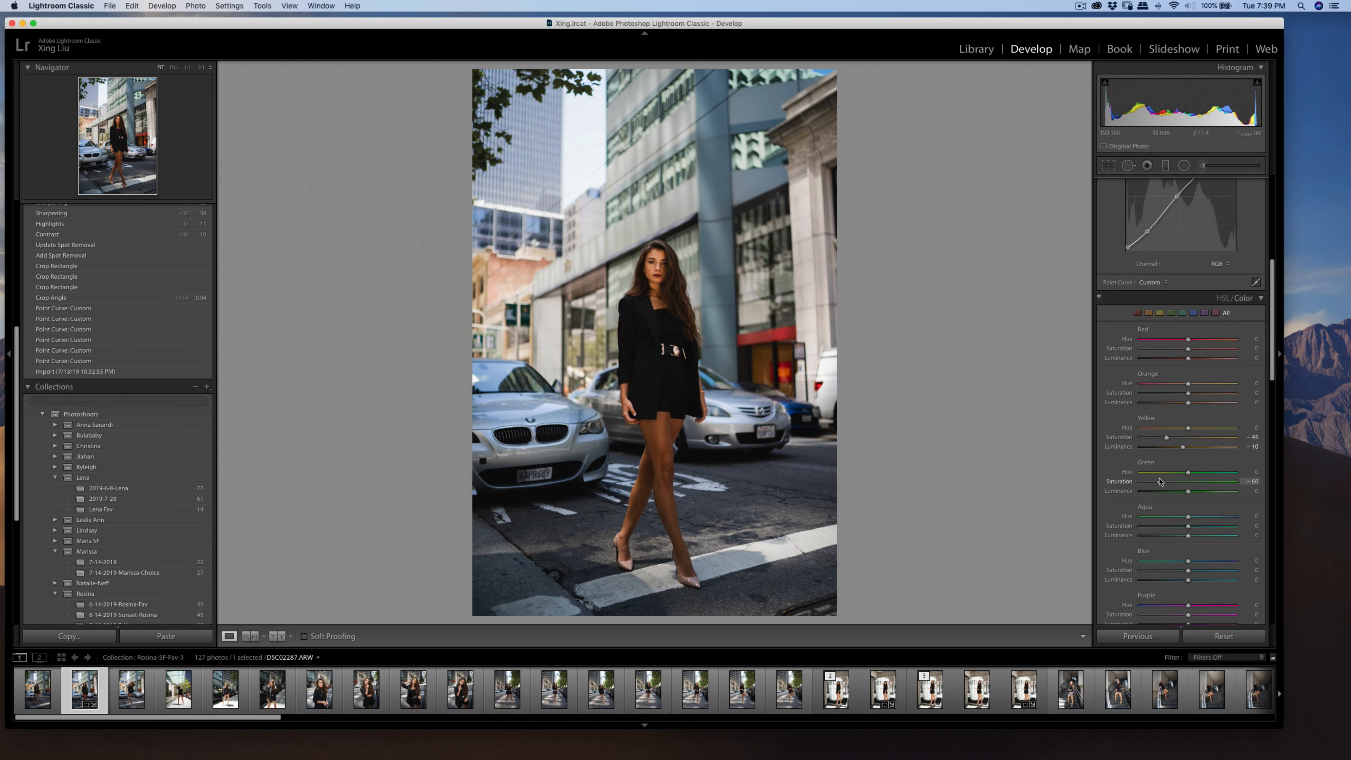
{"action": "mouse_move", "coordinate": [1160, 482]}
{"action": "left_mouse_down"}
{"action": "mouse_move", "coordinate": [1206, 485]}
{"action": "mouse_move", "coordinate": [1141, 485]}
{"action": "mouse_move", "coordinate": [1170, 490]}
{"action": "mouse_move", "coordinate": [1159, 482]}
{"action": "left_mouse_up"}
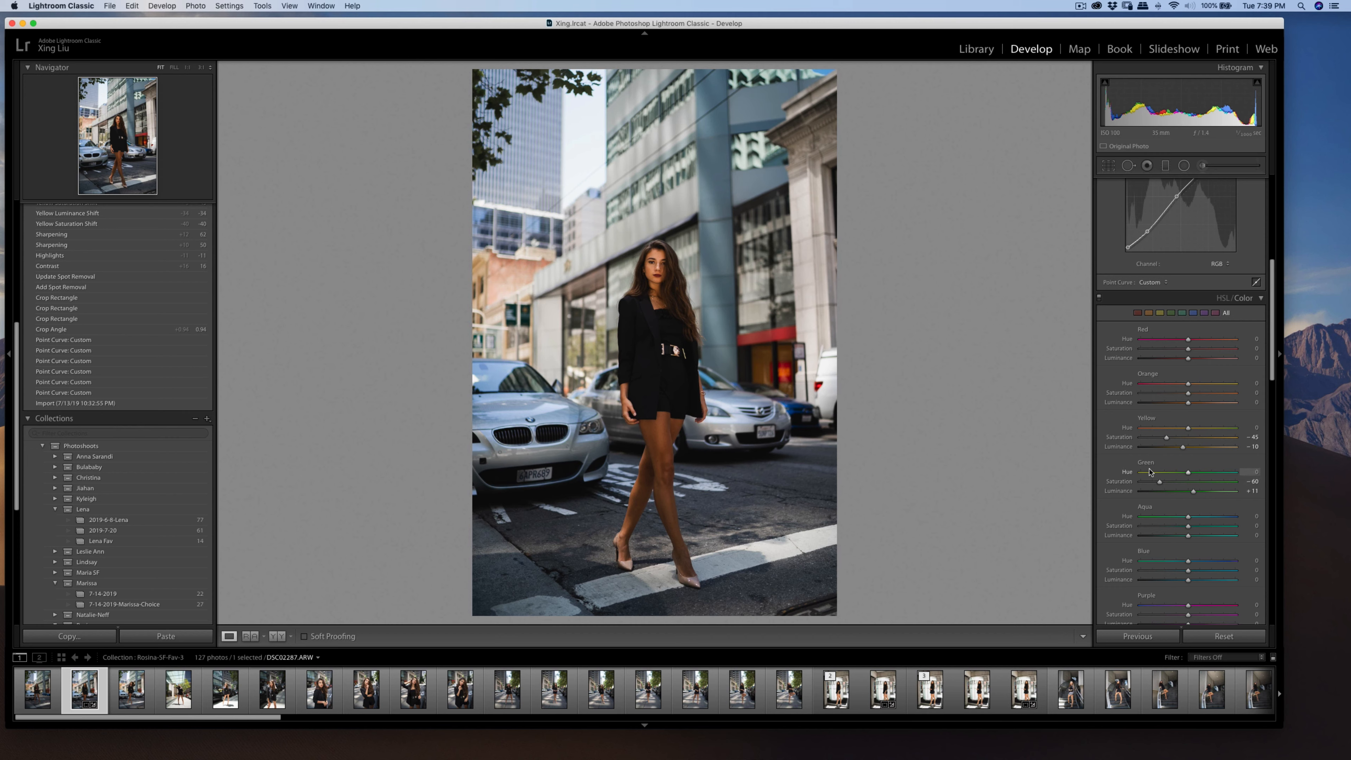
- Set aqua saturation to -40 and luminance to +23, and blue saturation to -48 and luminance to +32
{"action": "scroll", "coordinate": [1195, 455], "scroll_direction": "down", "scroll_amount": 5}
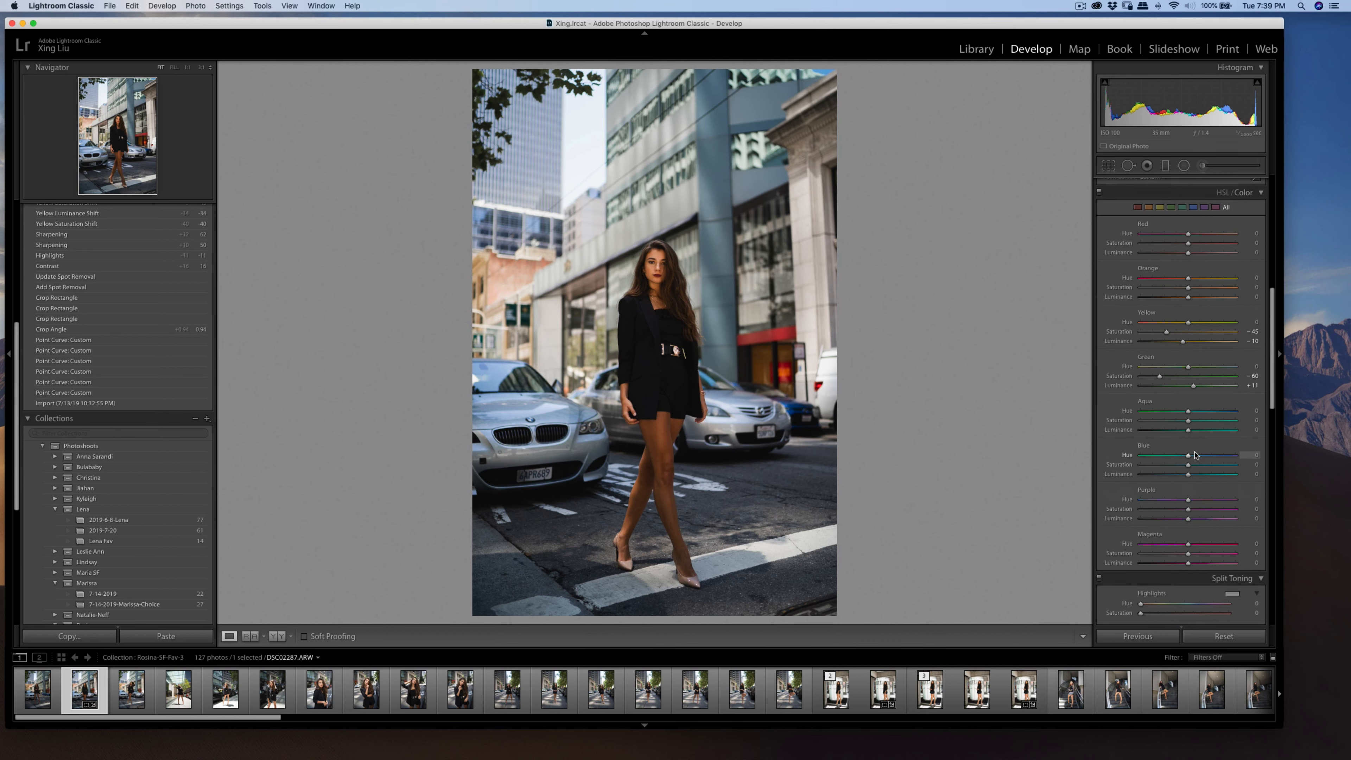
{"action": "left_click_drag", "start_coordinate": [1189, 421], "coordinate": [1168, 465]}
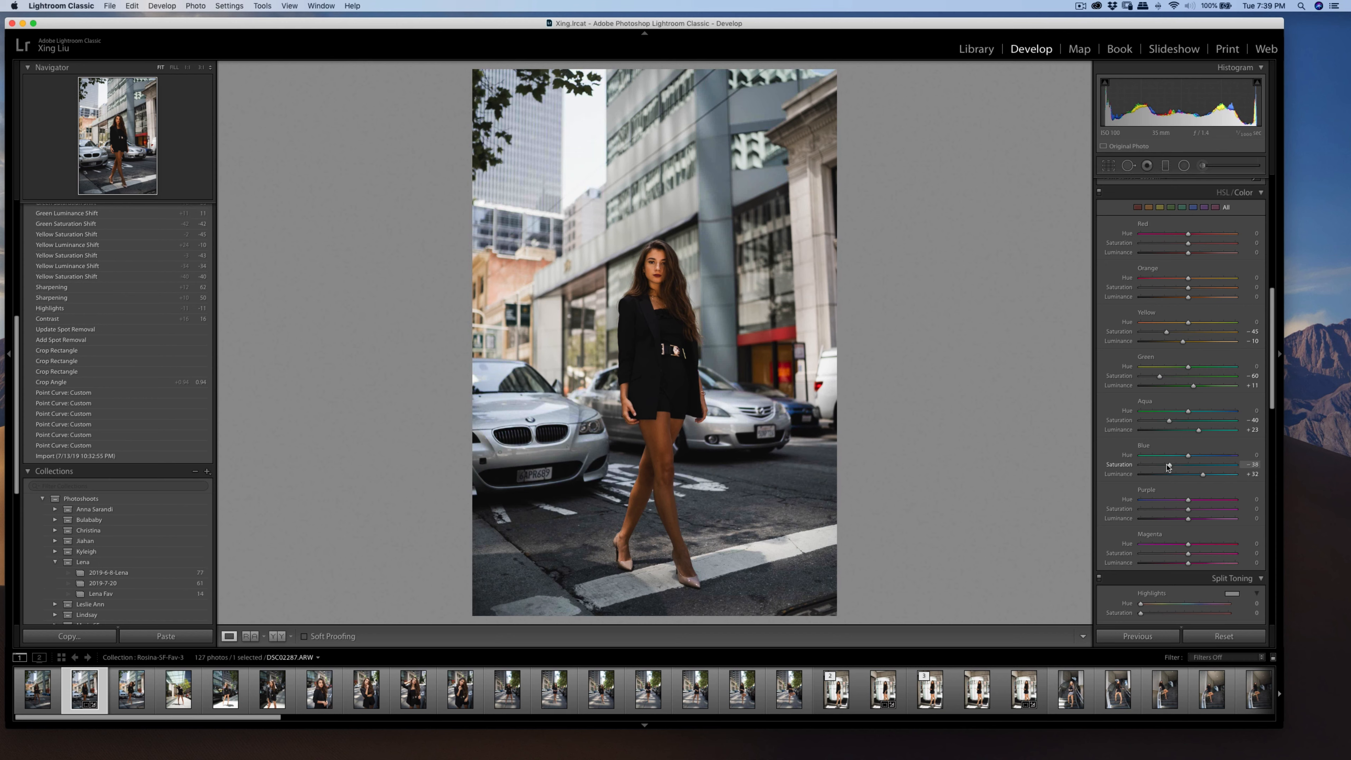
{"action": "left_click_drag", "start_coordinate": [1170, 464], "coordinate": [1160, 465]}
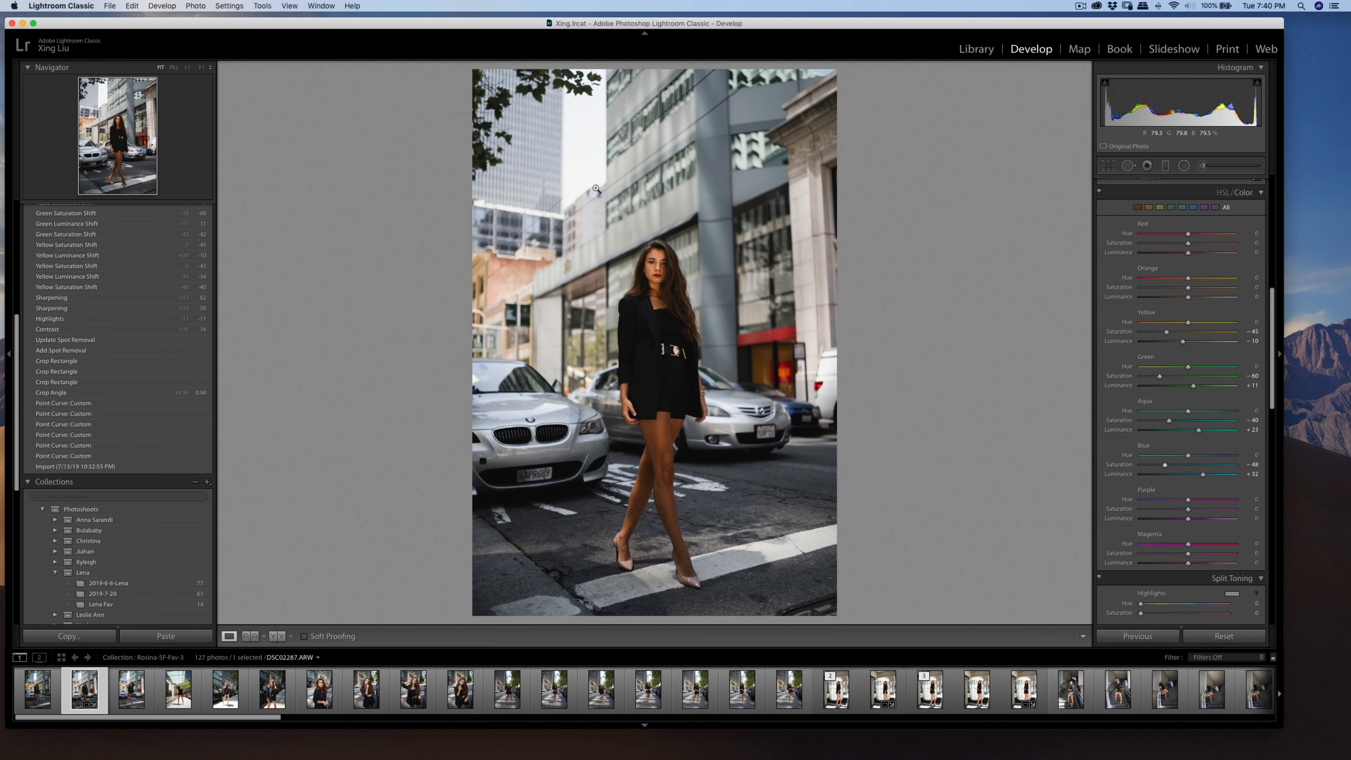
- Compare the photo with and without the HSL color adjustments, leaving them enabled
{"action": "left_click", "coordinate": [1099, 193]}
{"action": "left_click", "coordinate": [1099, 193]}
{"action": "left_click", "coordinate": [1099, 192]}
{"action": "left_click", "coordinate": [1099, 192]}
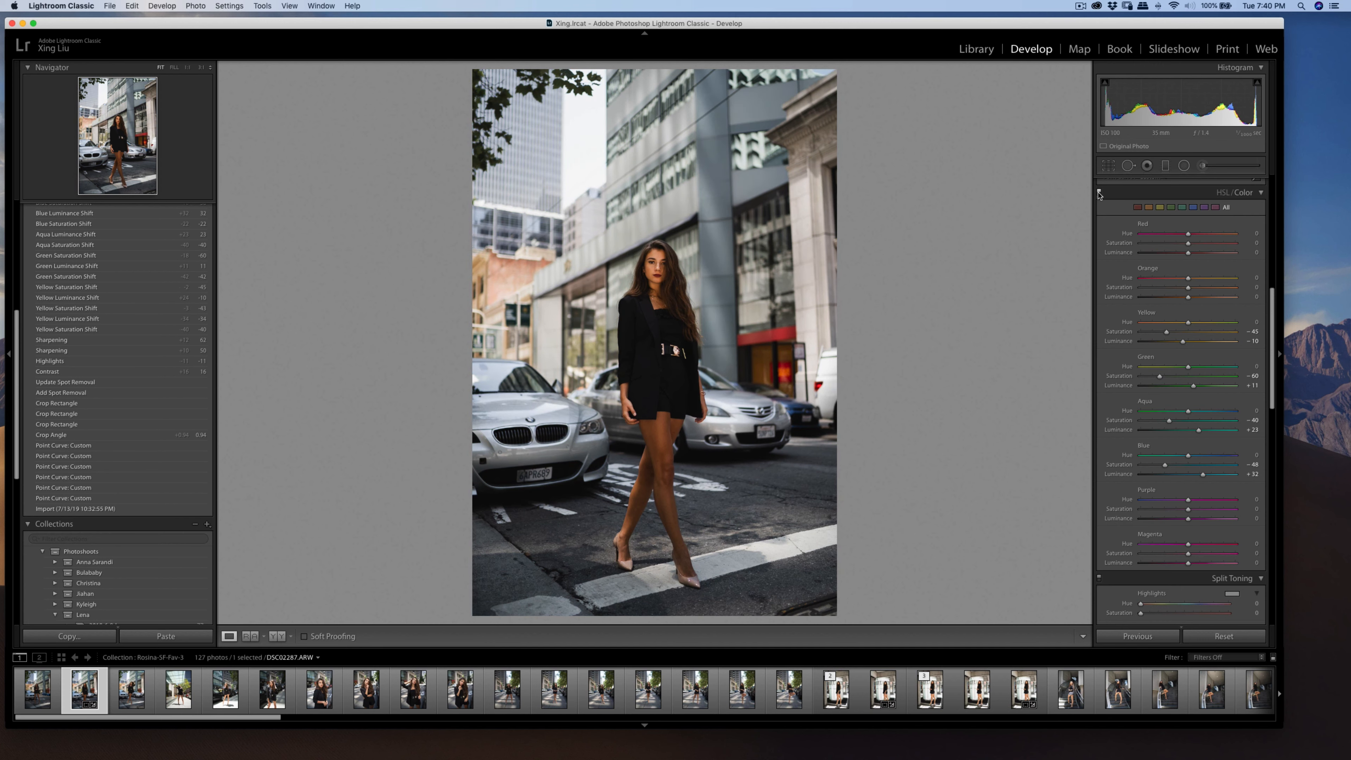
{"action": "left_click", "coordinate": [1098, 192]}
{"action": "left_click", "coordinate": [1099, 193]}
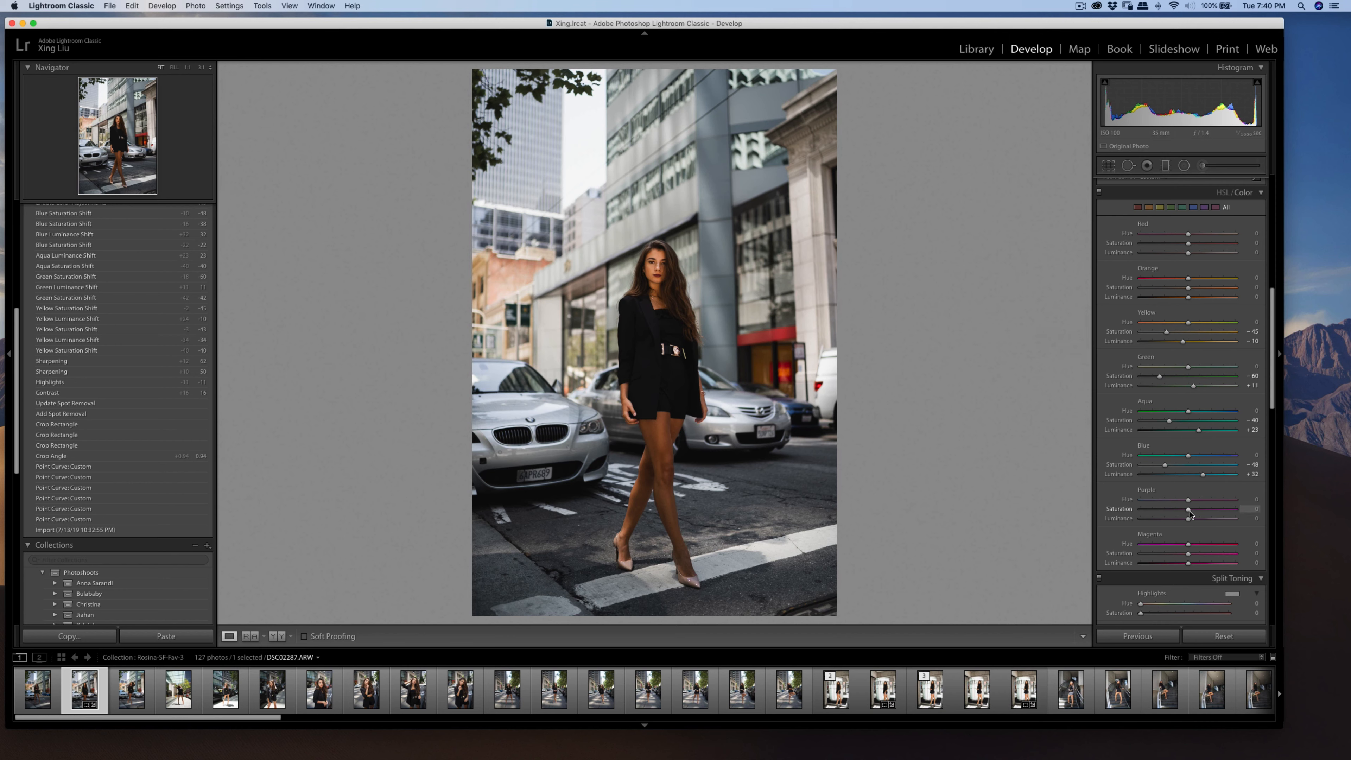
- Lower the purple and magenta saturation slightly and set the red saturation to +10
{"action": "left_click_drag", "start_coordinate": [1182, 515], "coordinate": [1180, 555]}
{"action": "scroll", "coordinate": [1184, 533], "scroll_direction": "up", "scroll_amount": 8}
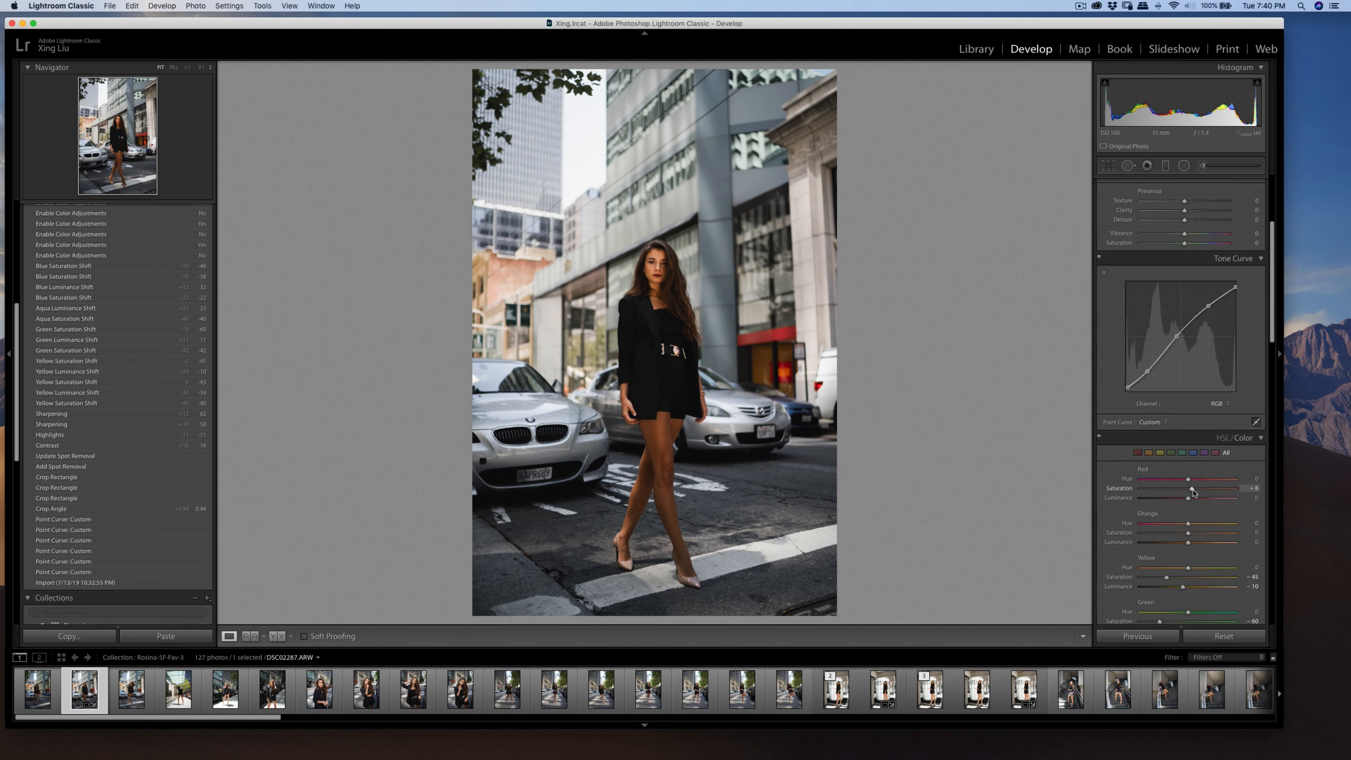
{"action": "left_click_drag", "start_coordinate": [1191, 493], "coordinate": [1194, 493]}
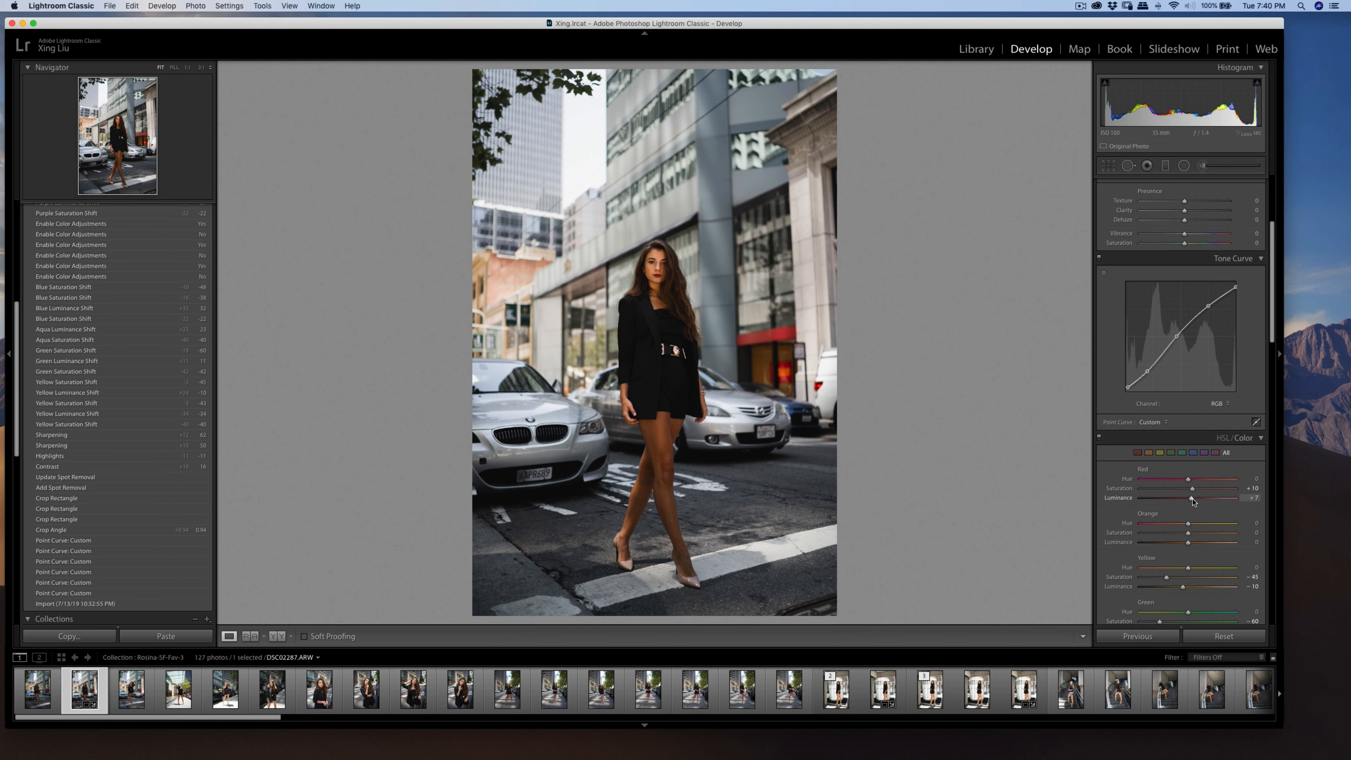
- Straighten the photo to an angle of 1.24 and tighten the crop slightly around the woman
{"action": "left_click", "coordinate": [649, 275]}
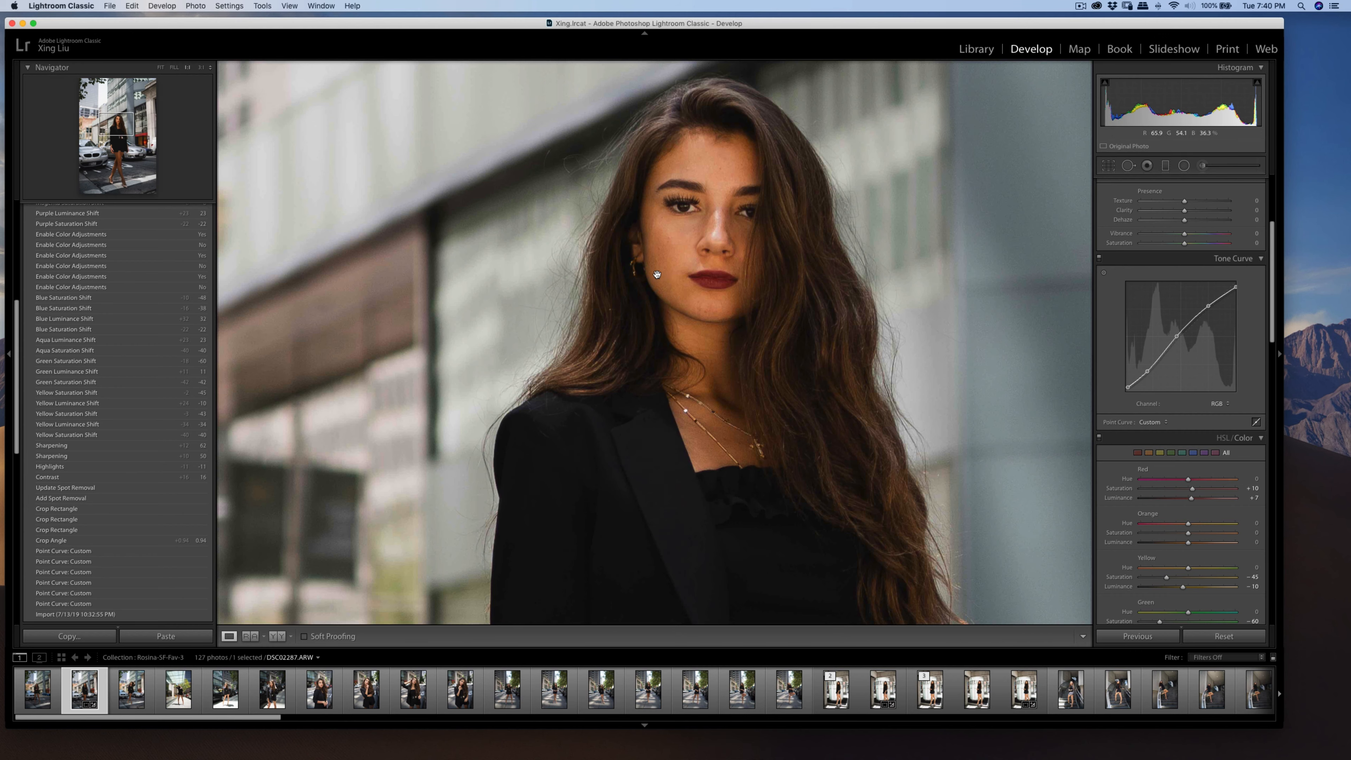
{"action": "left_click", "coordinate": [693, 274]}
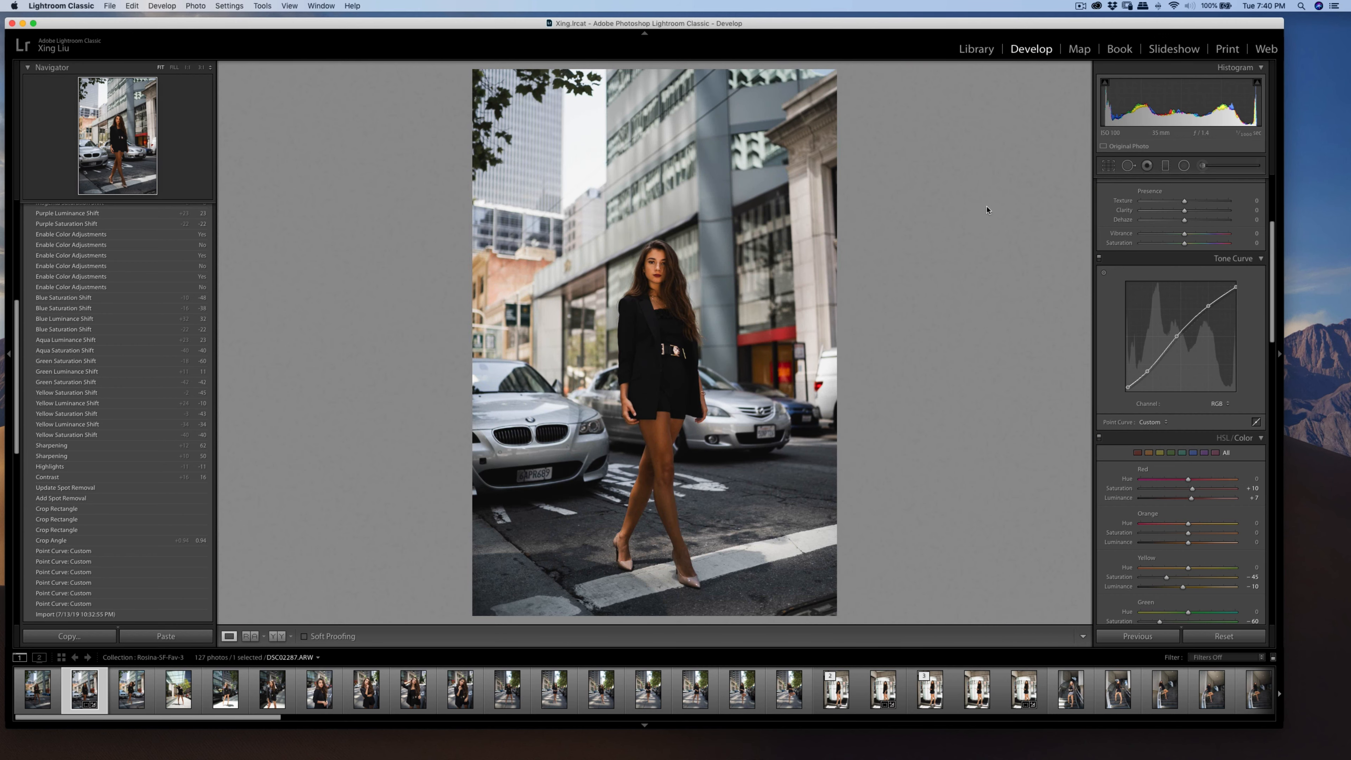
{"action": "left_click", "coordinate": [1109, 166]}
{"action": "left_click_drag", "start_coordinate": [934, 216], "coordinate": [933, 219]}
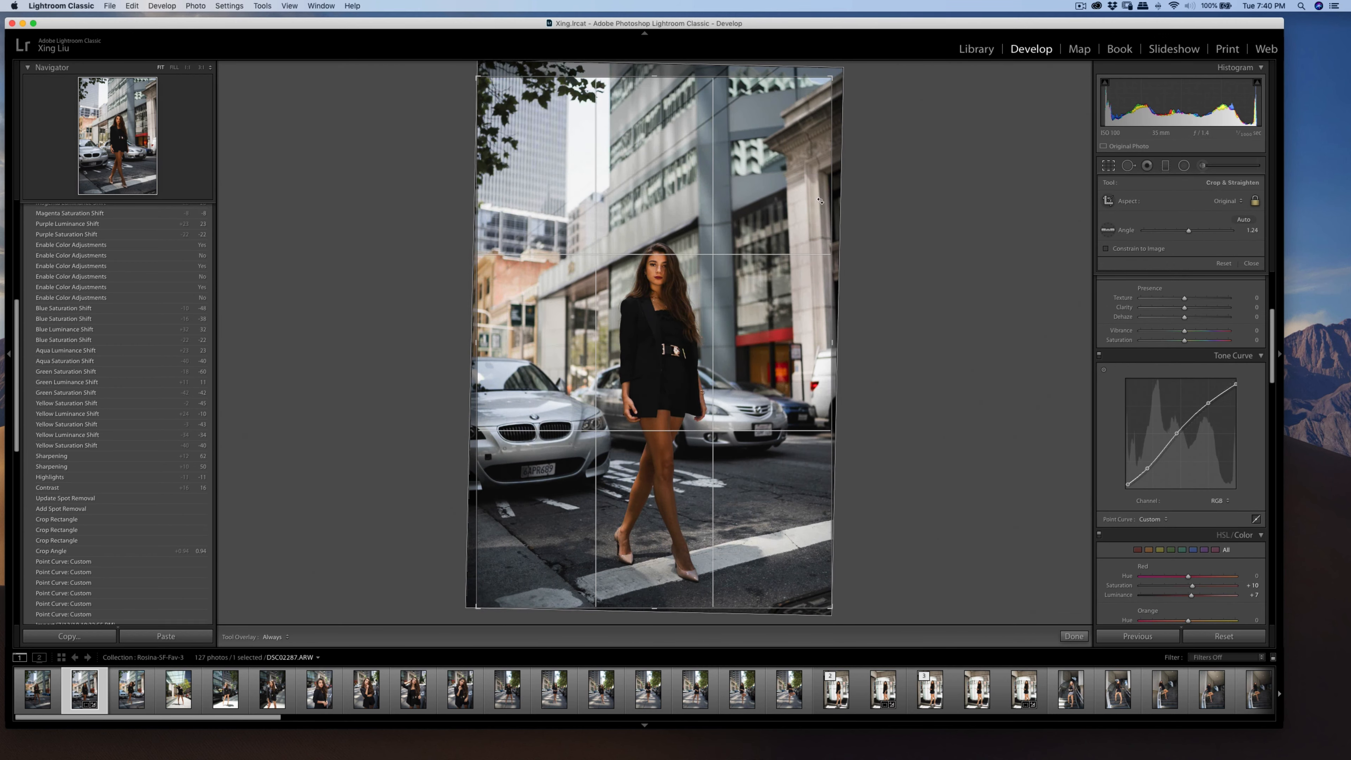
{"action": "left_click_drag", "start_coordinate": [476, 78], "coordinate": [478, 82]}
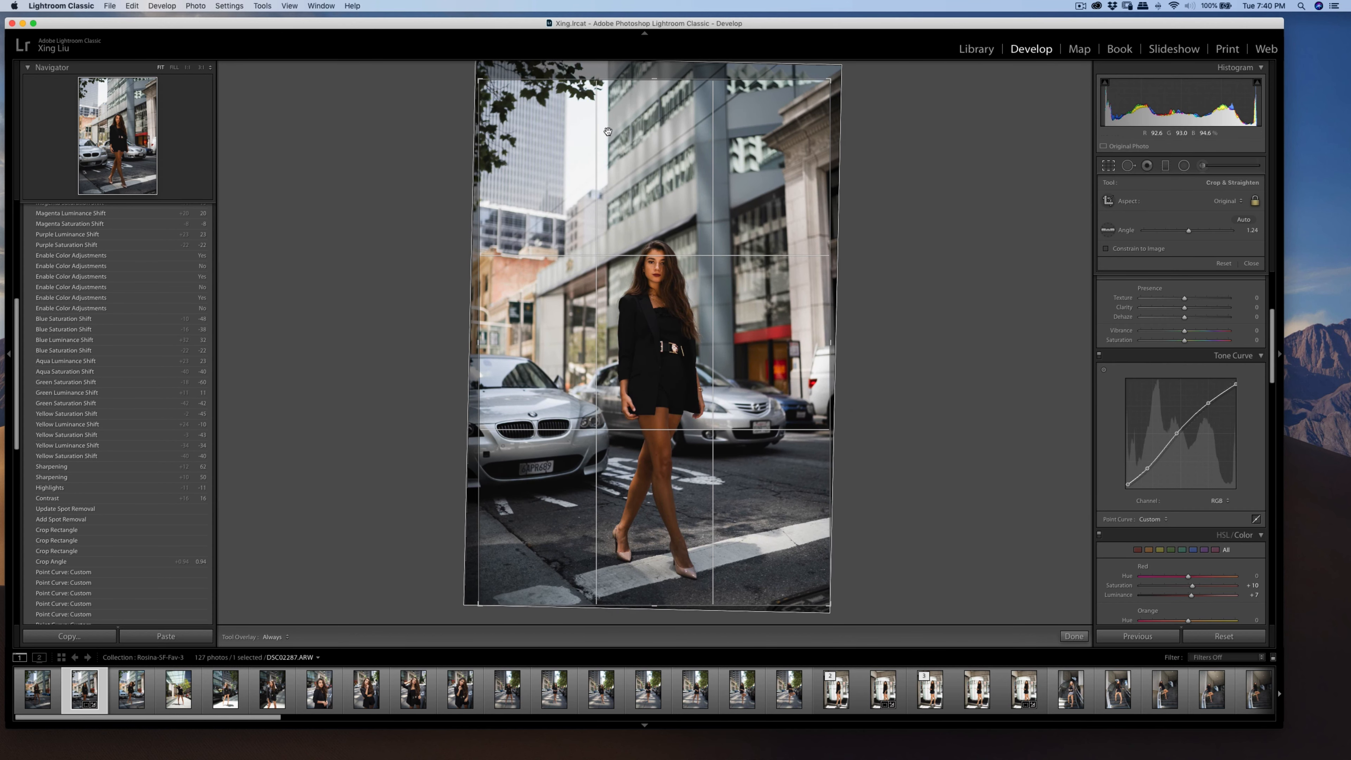
{"action": "key", "text": "Return"}
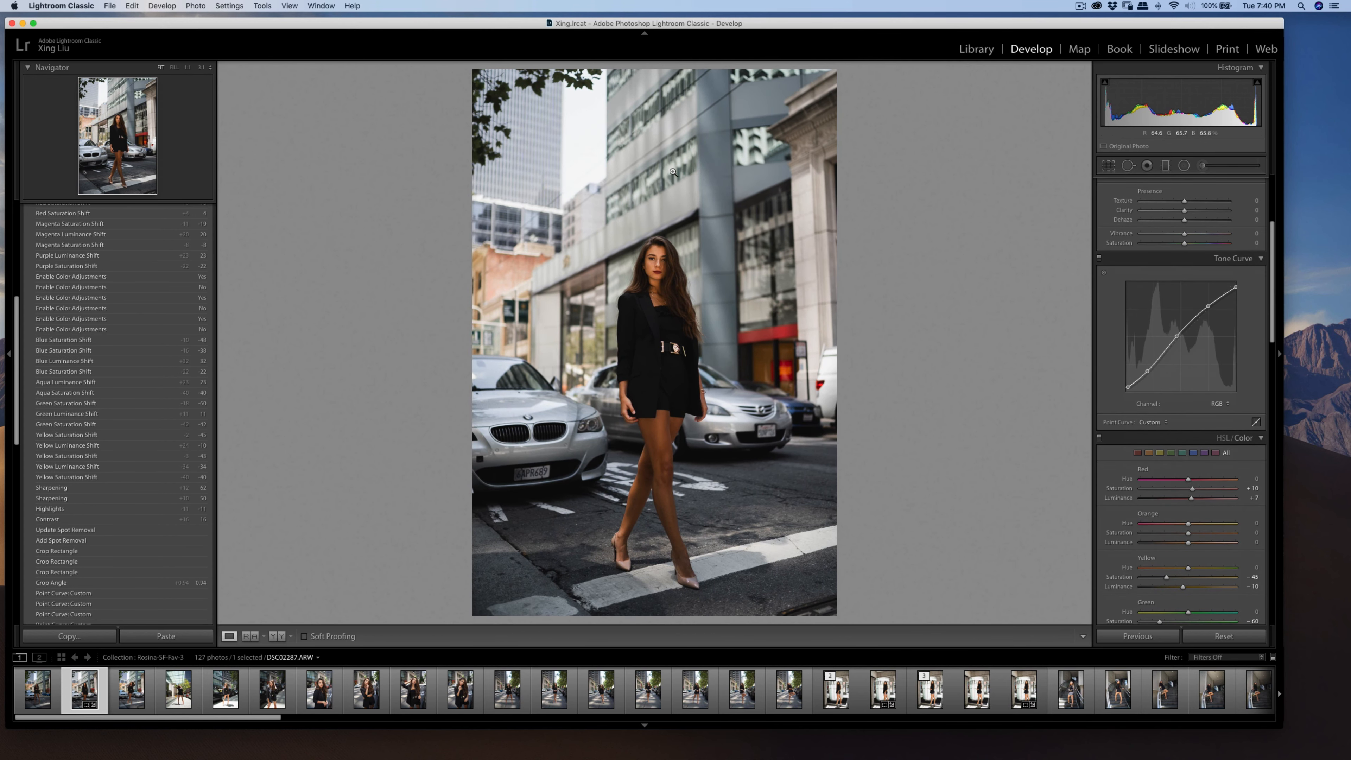
{"action": "left_click", "coordinate": [1108, 165]}
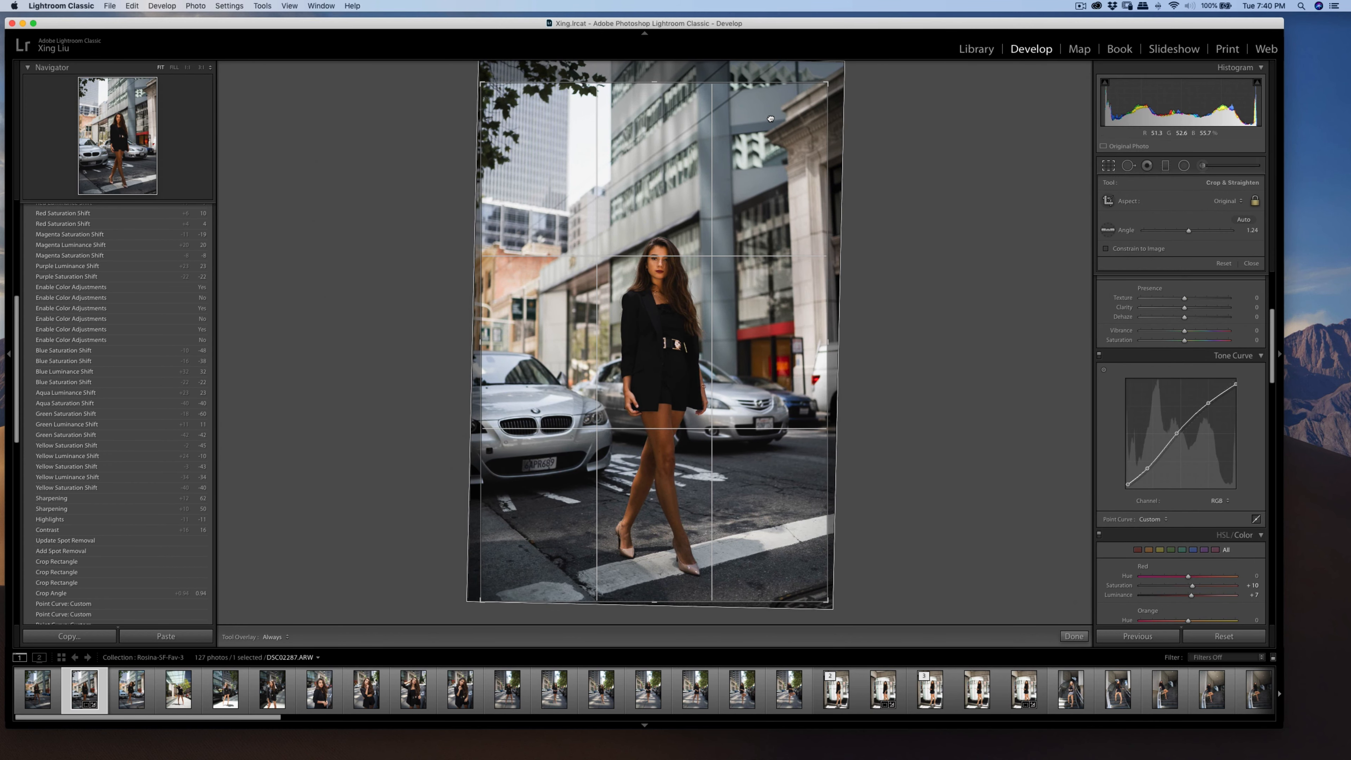
{"action": "key", "text": "Return"}
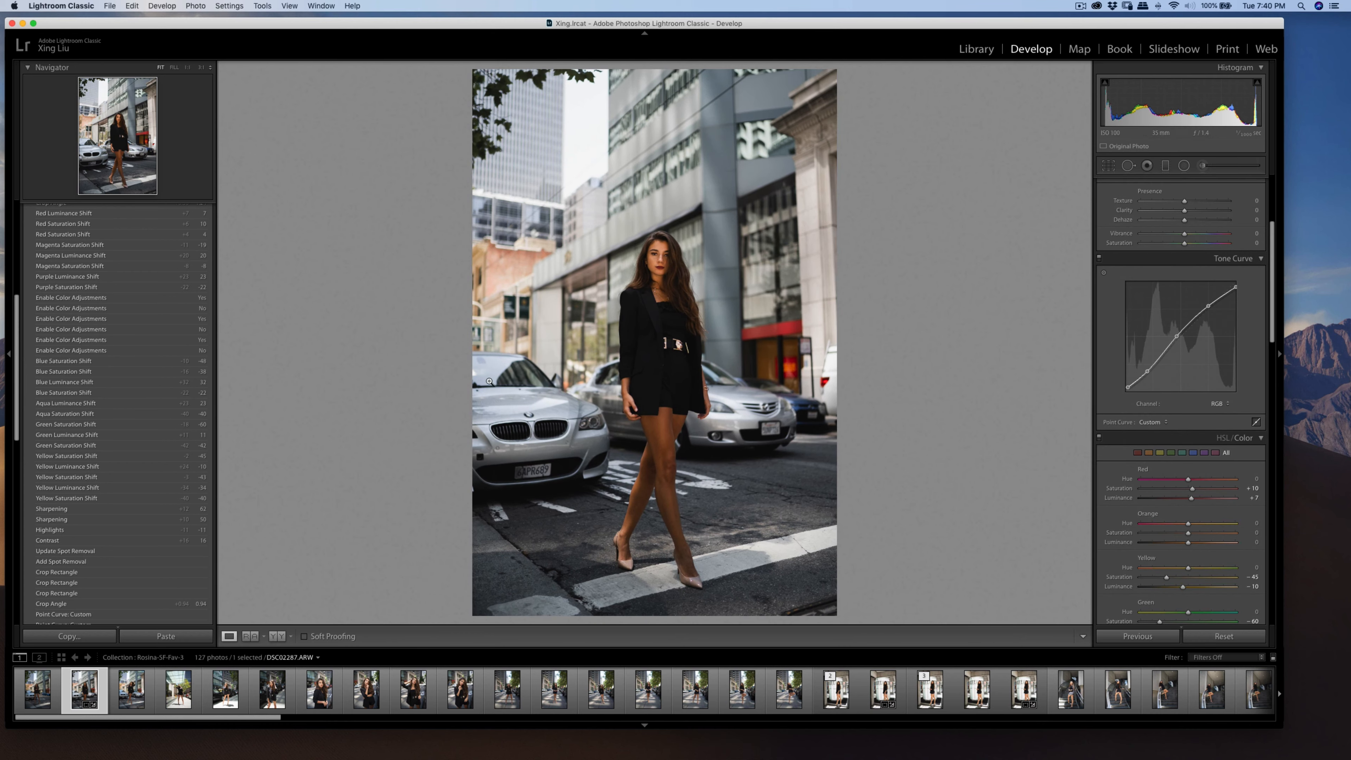
- Heal the bright spot at the photo's edge on the BMW's windshield, sampling from the clean glass just above it
{"action": "left_click", "coordinate": [486, 370]}
{"action": "left_click_drag", "start_coordinate": [498, 347], "coordinate": [621, 348]}
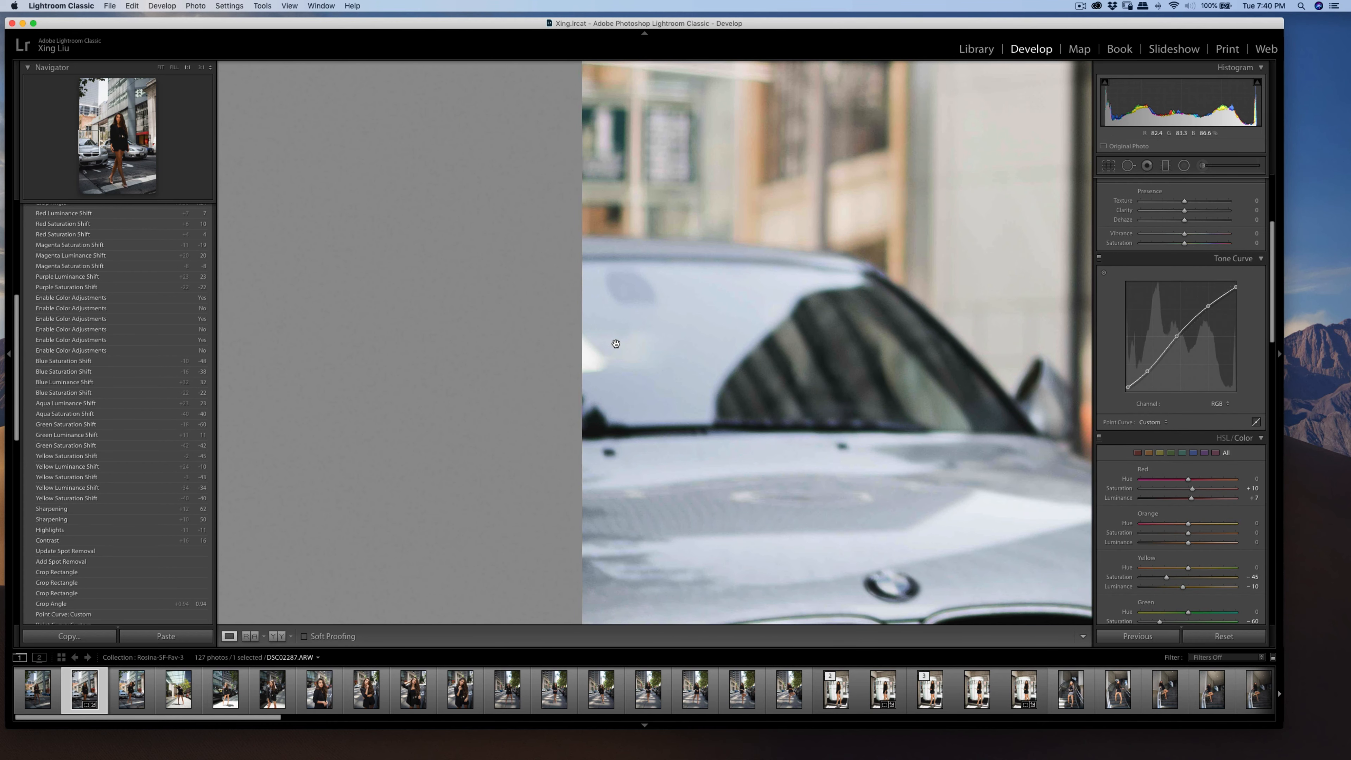
{"action": "key", "text": "q"}
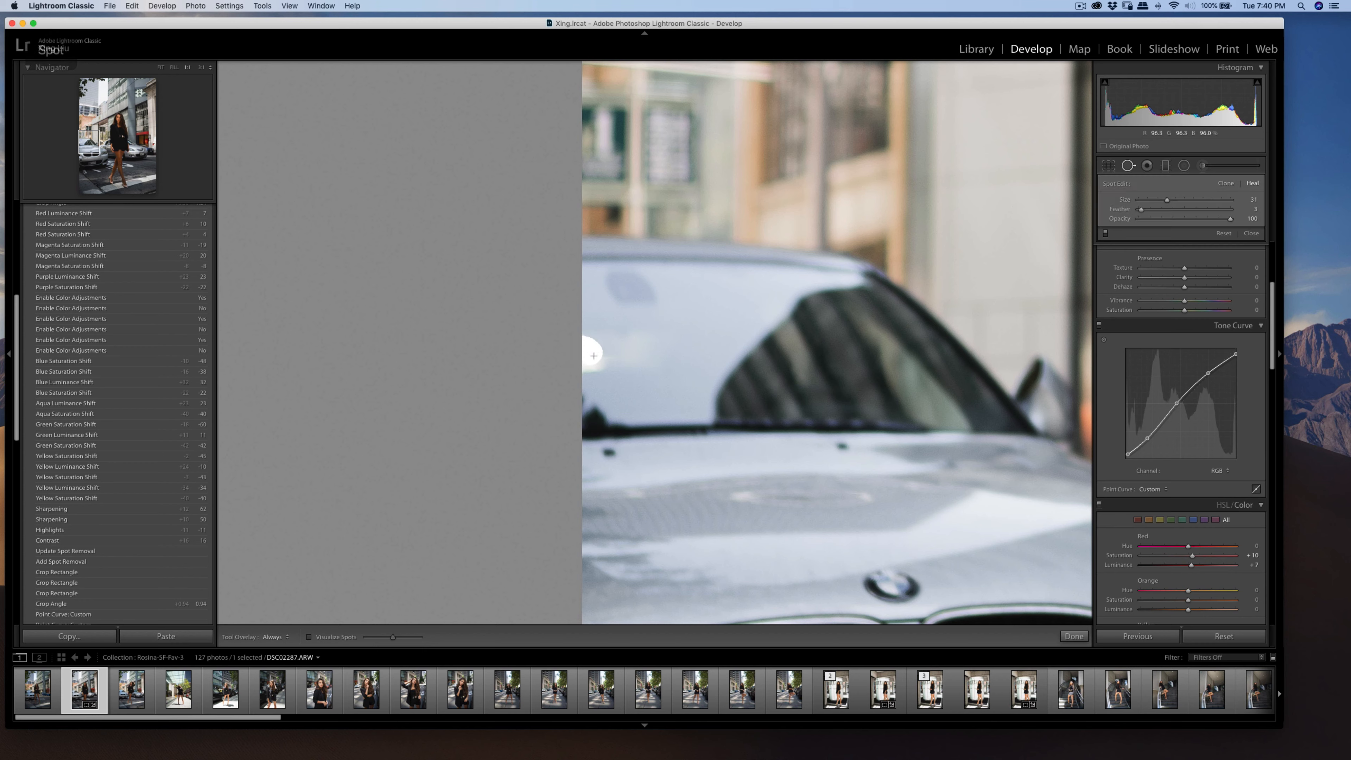
{"action": "left_click_drag", "start_coordinate": [600, 362], "coordinate": [588, 377]}
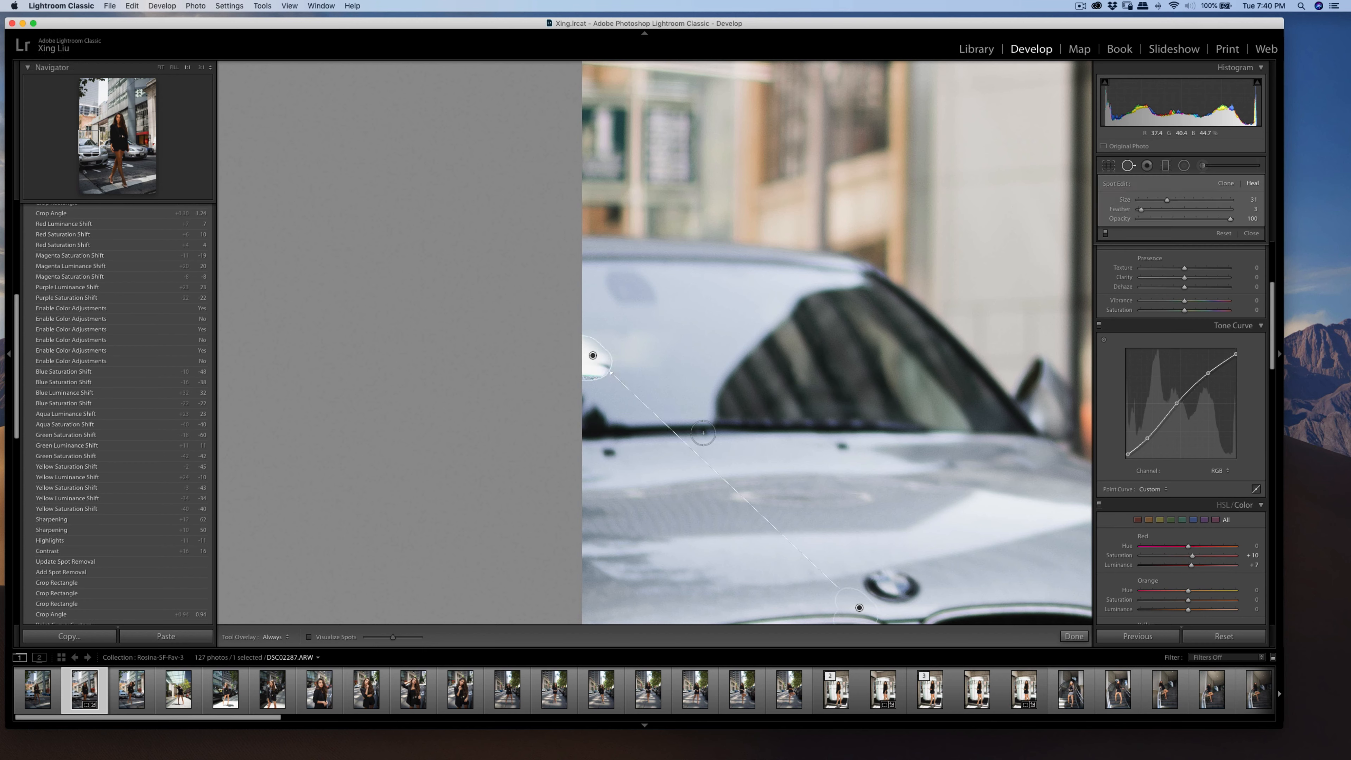
{"action": "mouse_move", "coordinate": [851, 599]}
{"action": "left_mouse_down"}
{"action": "mouse_move", "coordinate": [654, 345]}
{"action": "mouse_move", "coordinate": [616, 341]}
{"action": "mouse_move", "coordinate": [590, 301]}
{"action": "left_mouse_up"}
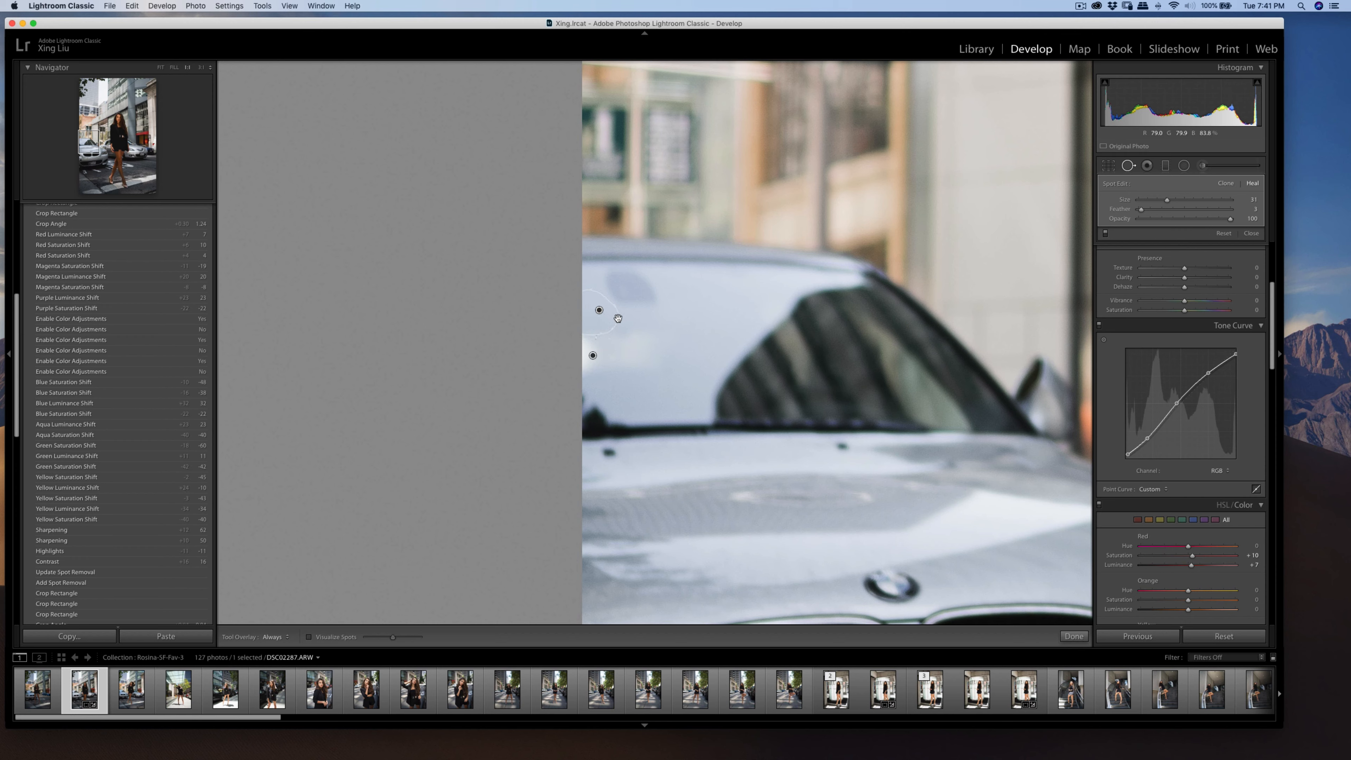
- Add a second healing stroke over the remaining windshield blemish and move its source onto nearby clean glass
{"action": "key", "text": "q"}
{"action": "key", "text": "q"}
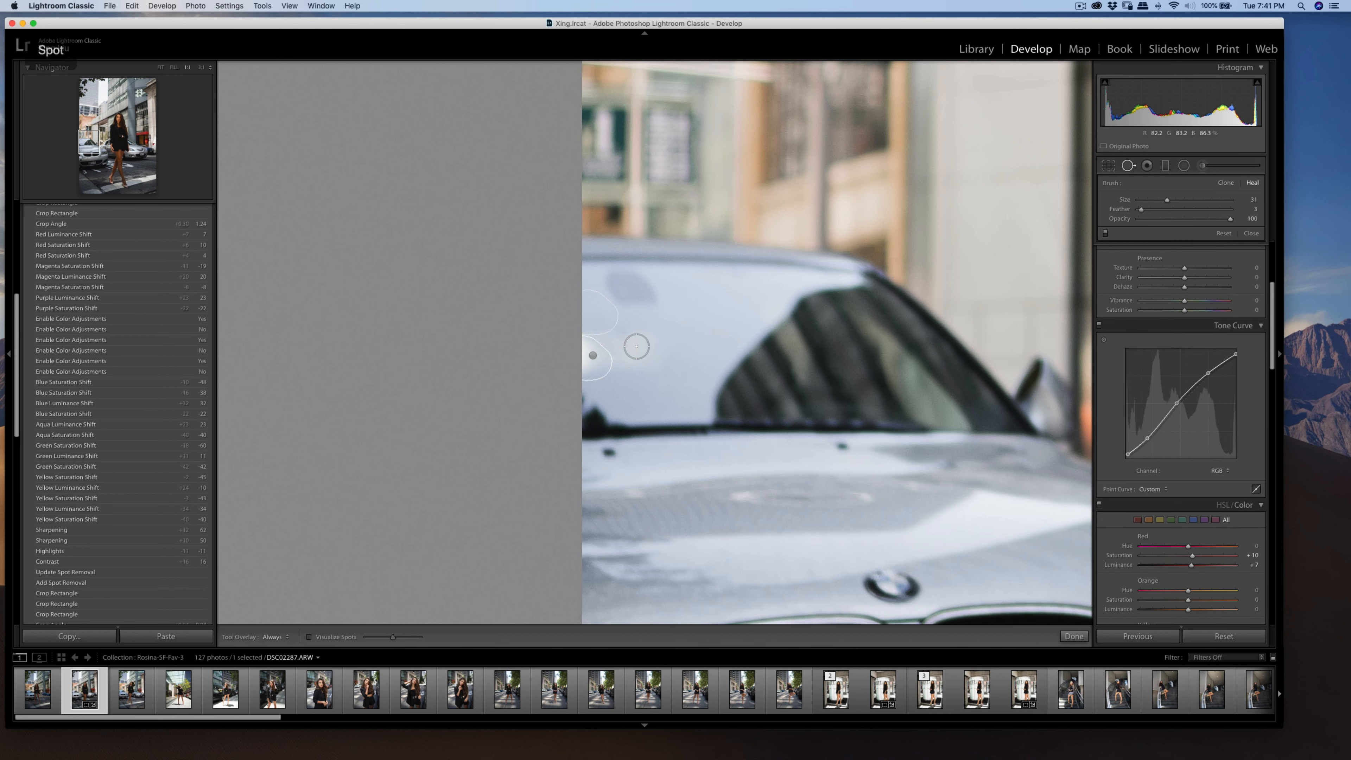
{"action": "left_click_drag", "start_coordinate": [619, 347], "coordinate": [586, 351]}
{"action": "key", "text": "space"}
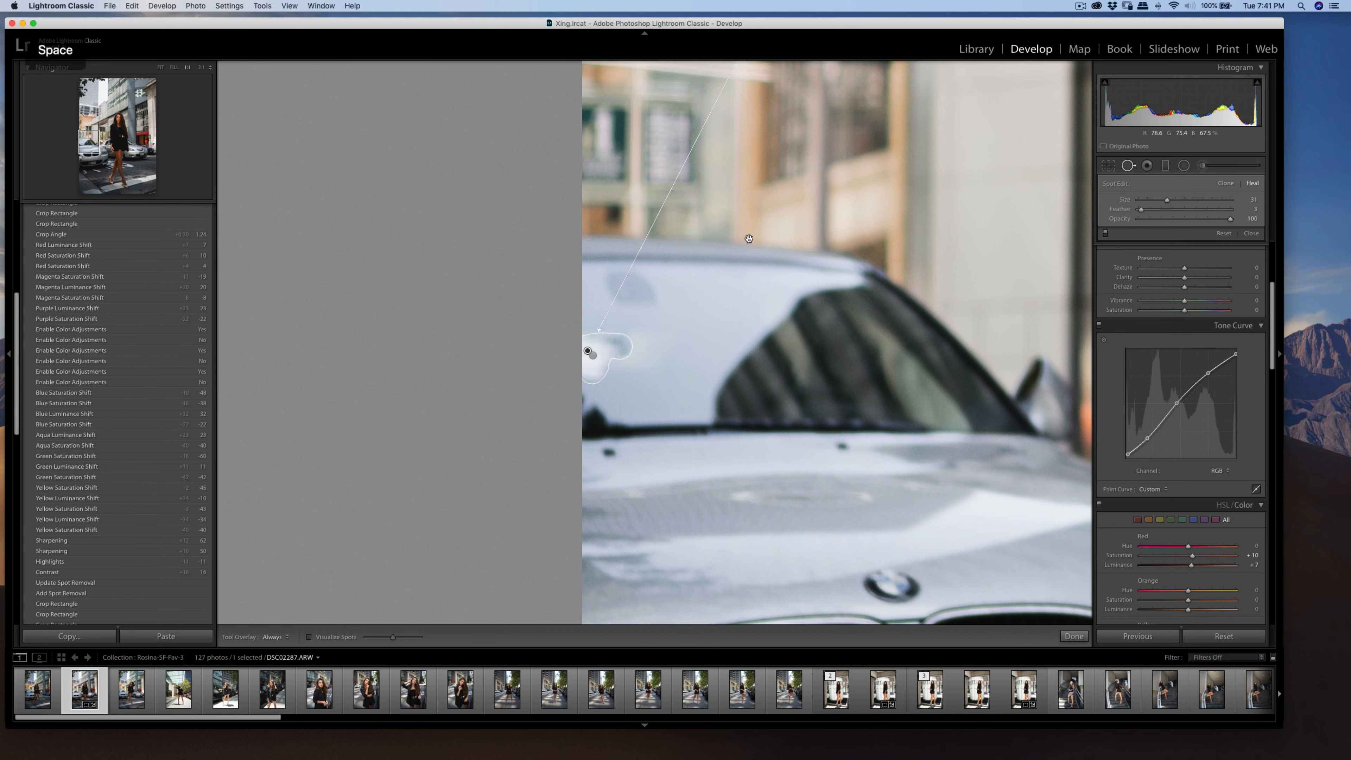
{"action": "left_click_drag", "start_coordinate": [749, 239], "coordinate": [723, 387]}
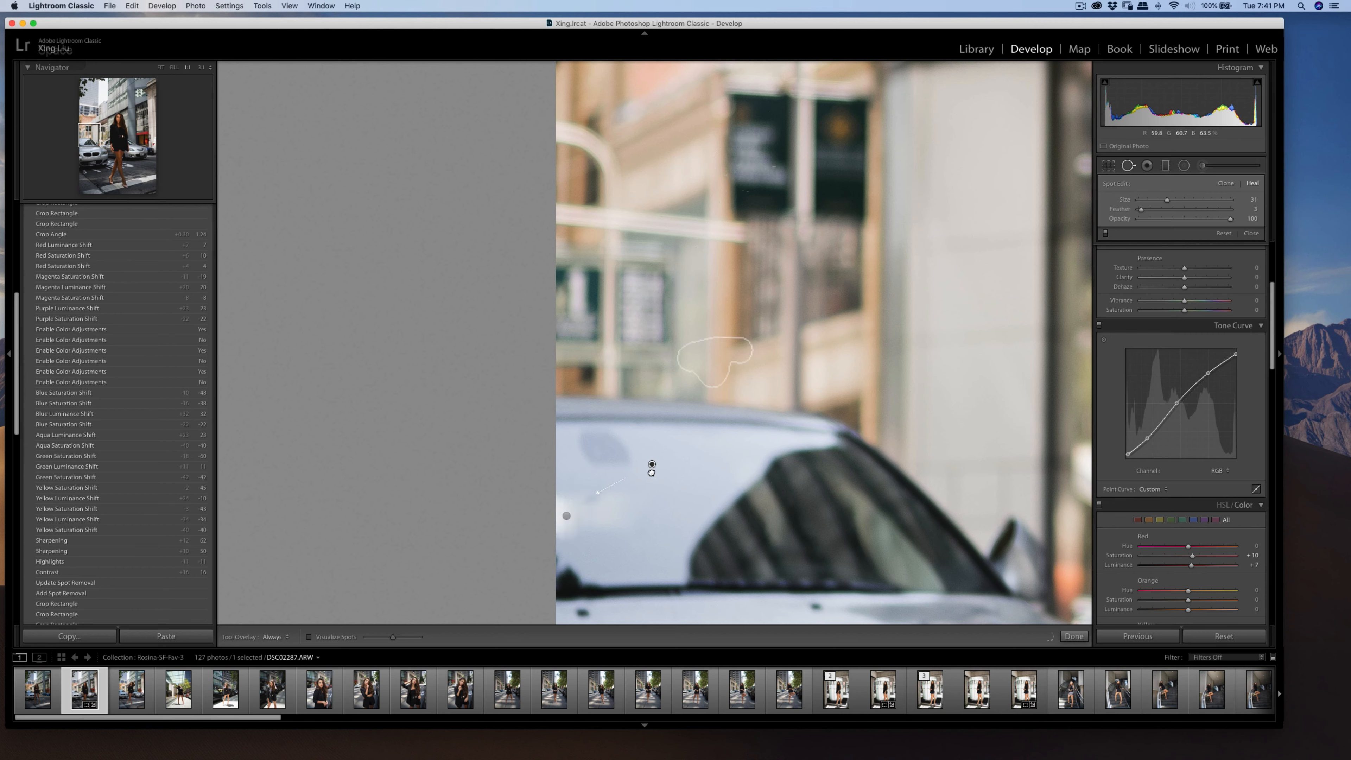
{"action": "mouse_move", "coordinate": [652, 468]}
{"action": "left_mouse_down"}
{"action": "mouse_move", "coordinate": [612, 497]}
{"action": "mouse_move", "coordinate": [550, 474]}
{"action": "mouse_move", "coordinate": [577, 483]}
{"action": "left_mouse_up"}
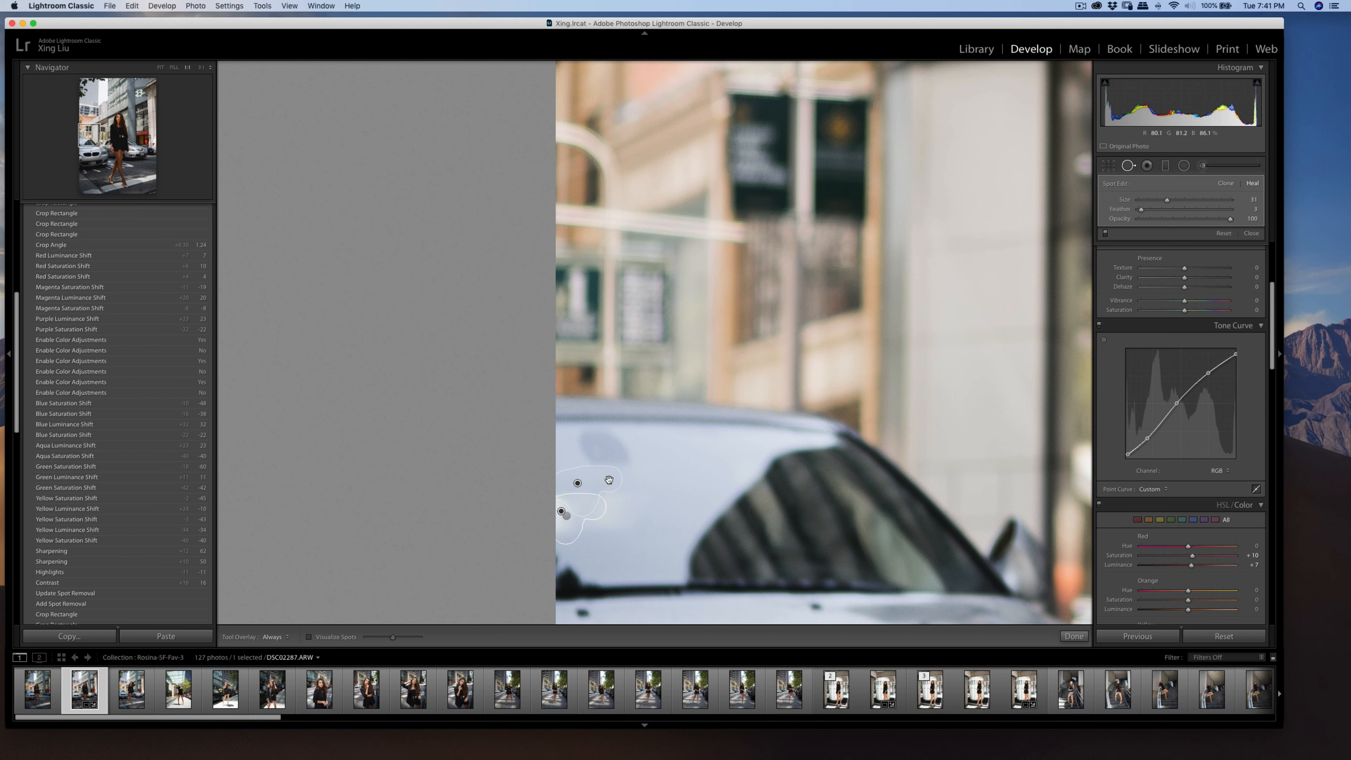
- Dab the healed windshield area with an adjustment brush using the Soften Skin (Lite) effect at amount 35
{"action": "key", "text": "k"}
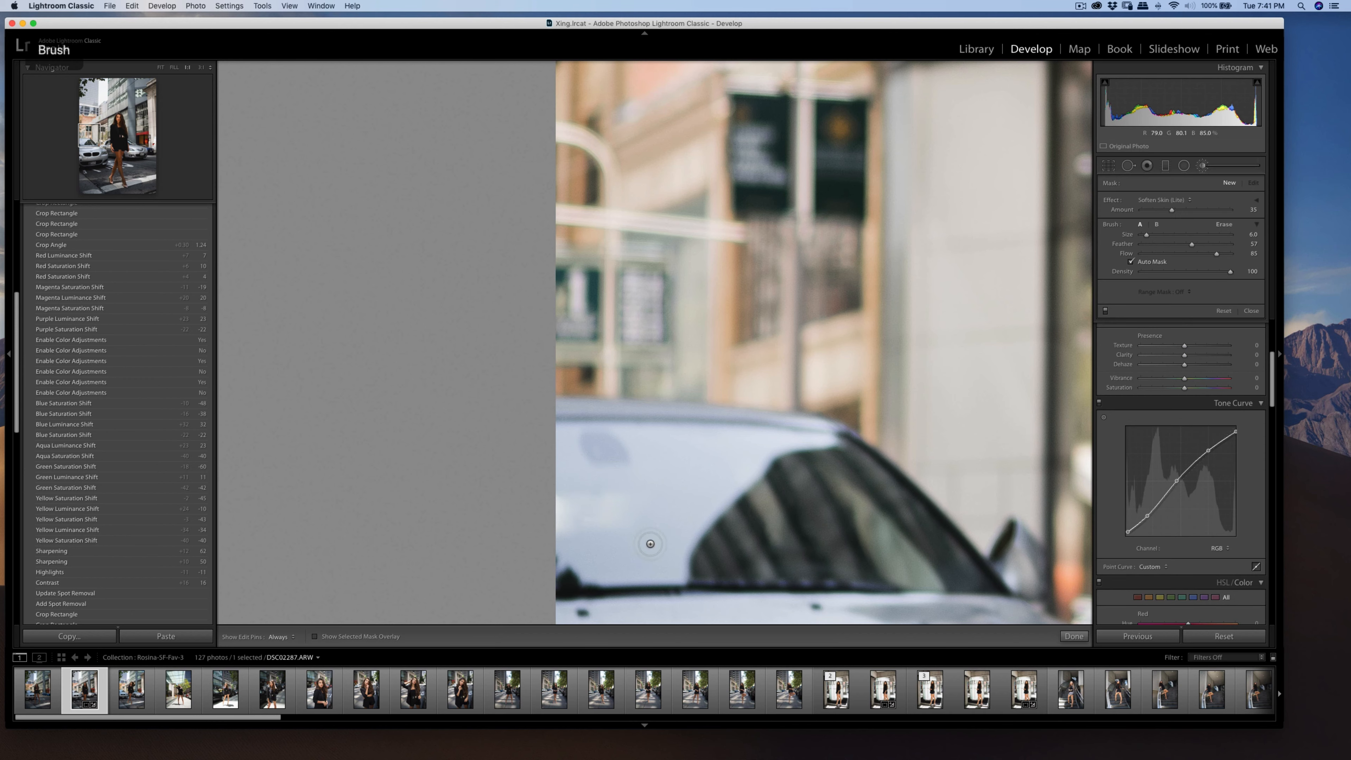
{"action": "left_click", "coordinate": [1202, 166]}
{"action": "scroll", "coordinate": [1182, 261], "scroll_direction": "up", "scroll_amount": 3}
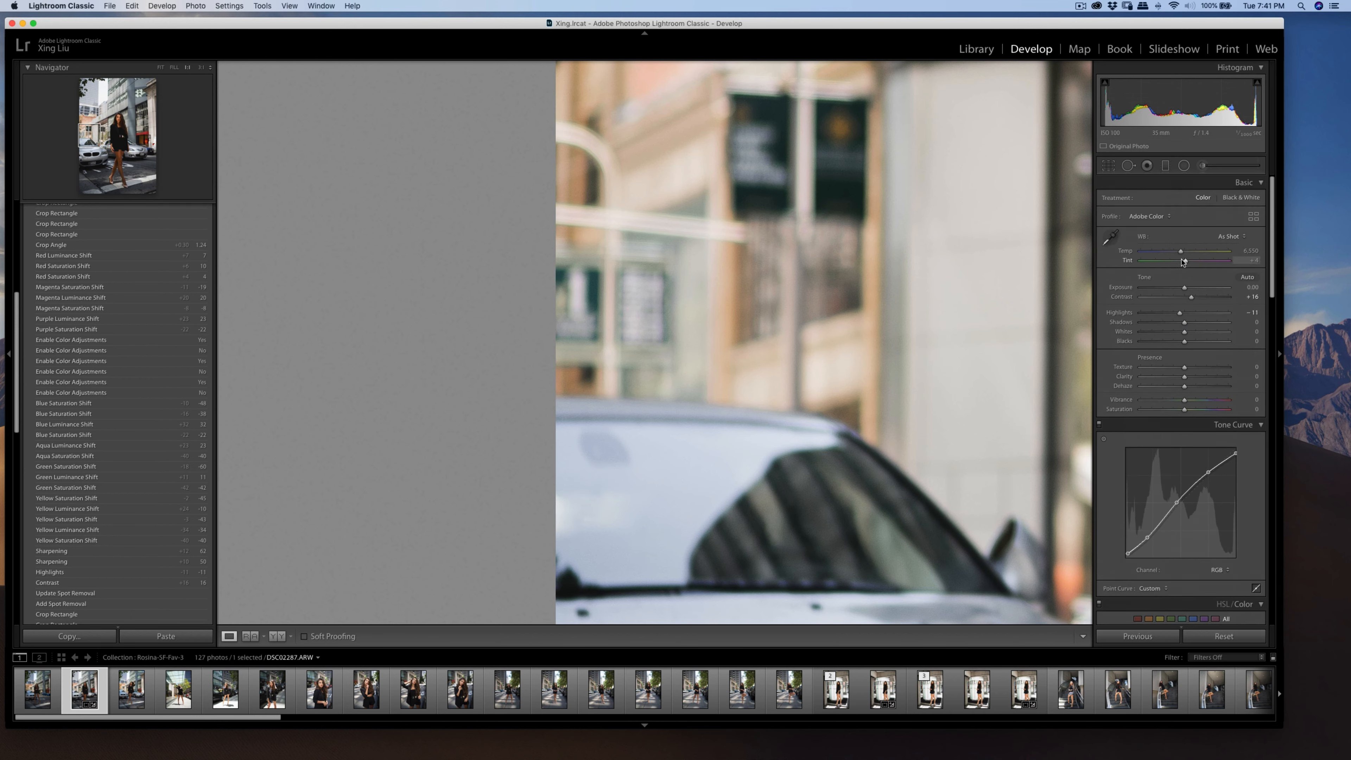
{"action": "left_click", "coordinate": [1203, 165]}
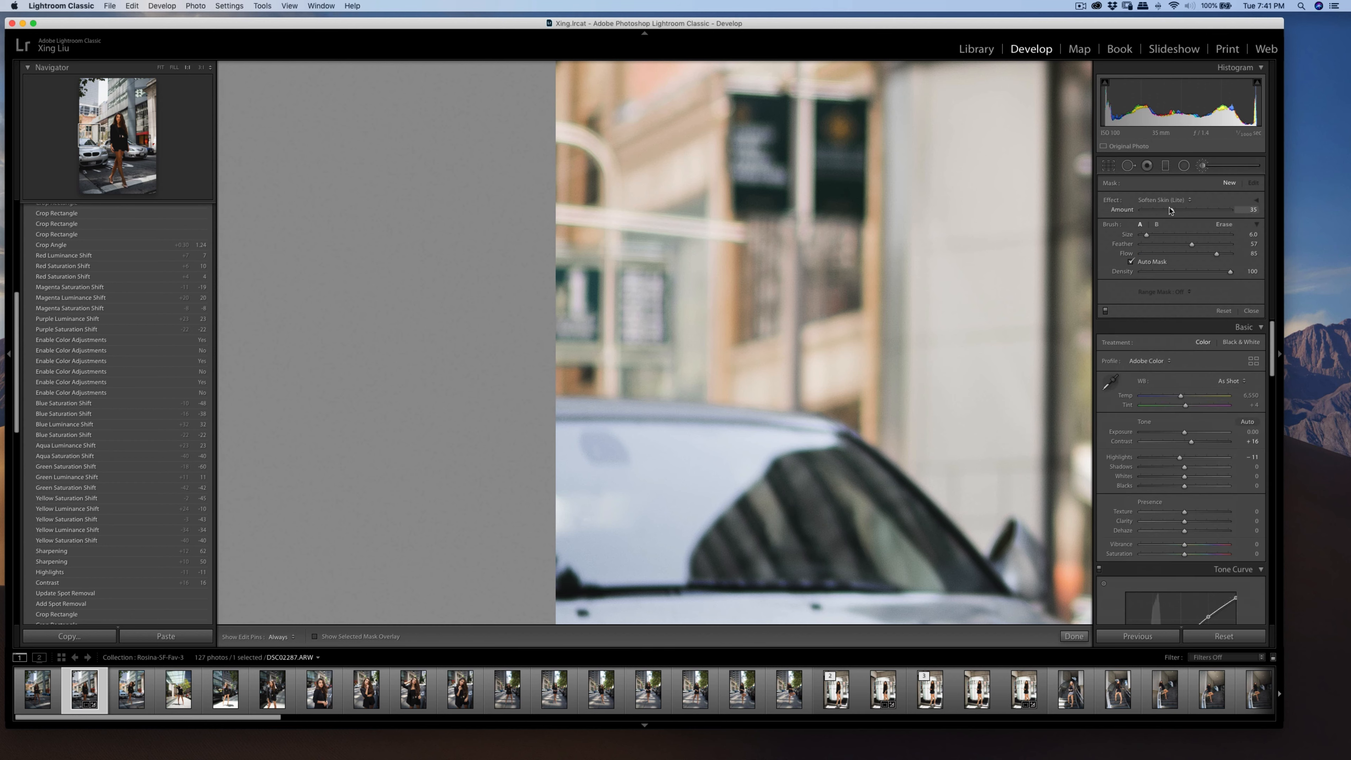
{"action": "scroll", "coordinate": [606, 491], "scroll_direction": "up", "scroll_amount": 5}
{"action": "key", "text": "h"}
{"action": "left_click", "coordinate": [629, 506]}
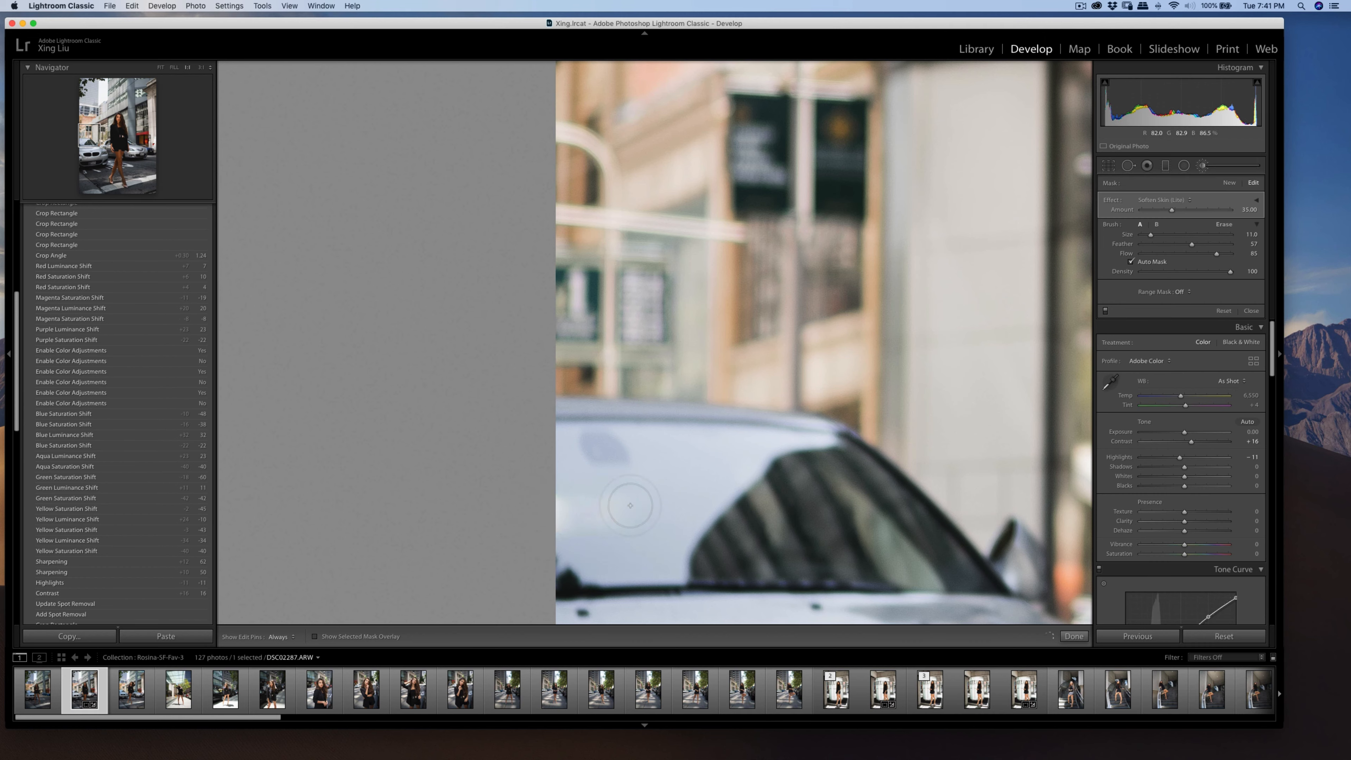
{"action": "key", "text": "k"}
- Set the contrast to +22, shadows to +3, whites to -3 and blacks to -14
{"action": "key", "text": "super+minus"}
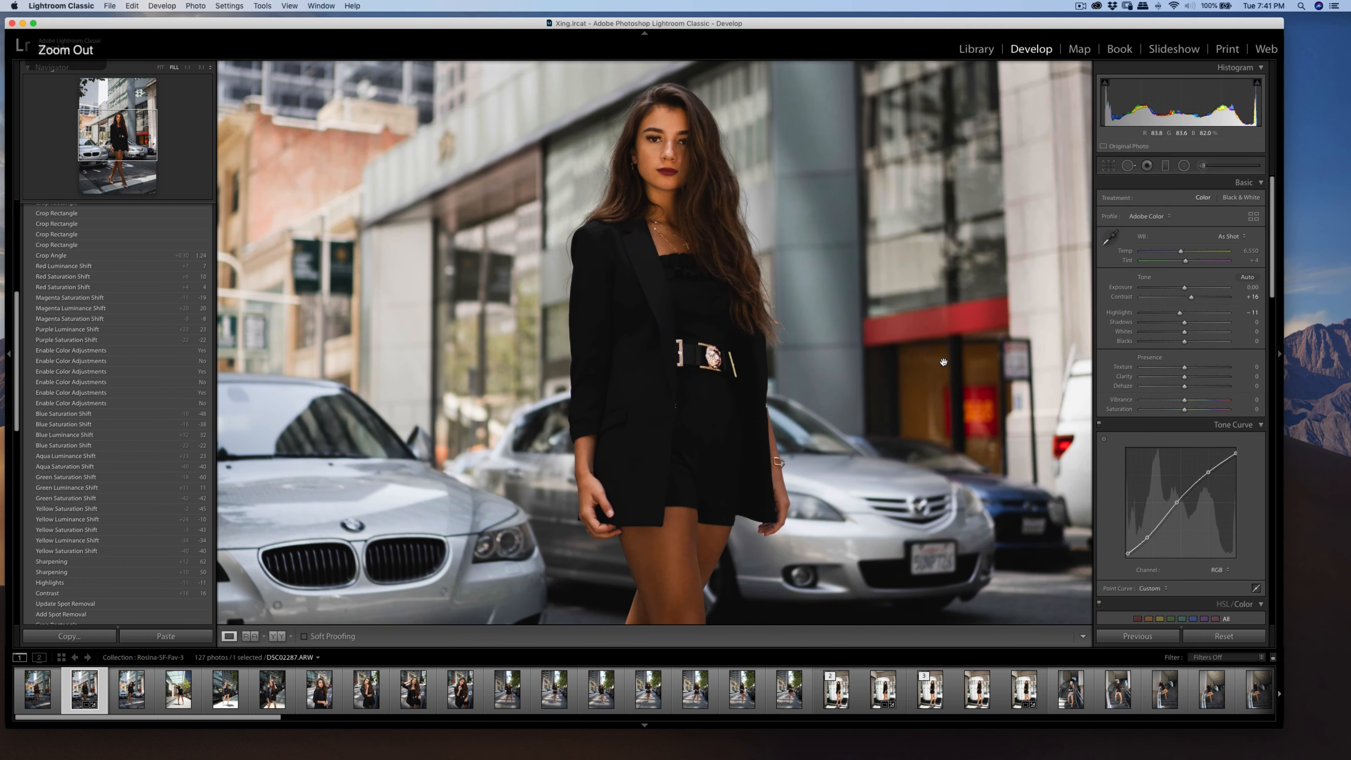
{"action": "key", "text": "super+minus"}
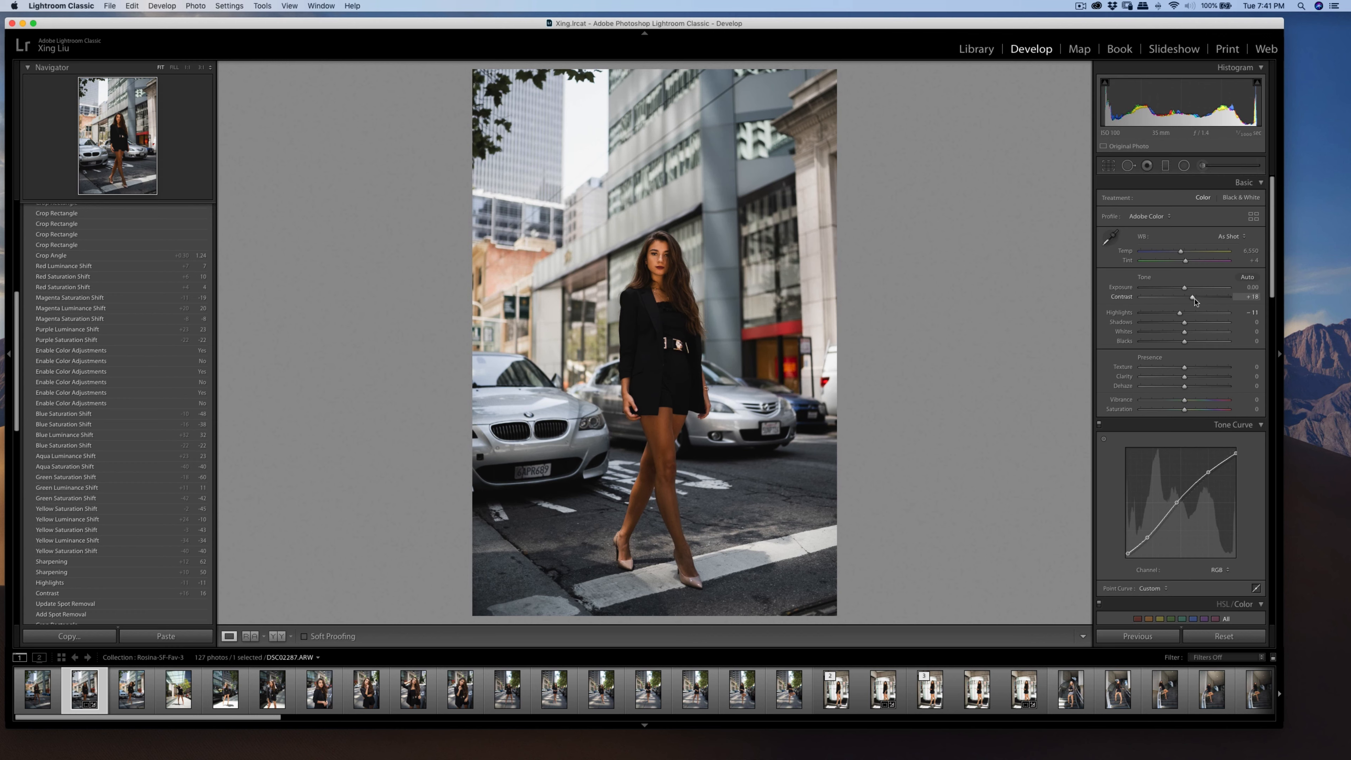
{"action": "mouse_move", "coordinate": [1194, 299]}
{"action": "left_mouse_down"}
{"action": "mouse_move", "coordinate": [1192, 322]}
{"action": "mouse_move", "coordinate": [1208, 323]}
{"action": "mouse_move", "coordinate": [1189, 324]}
{"action": "left_mouse_up"}
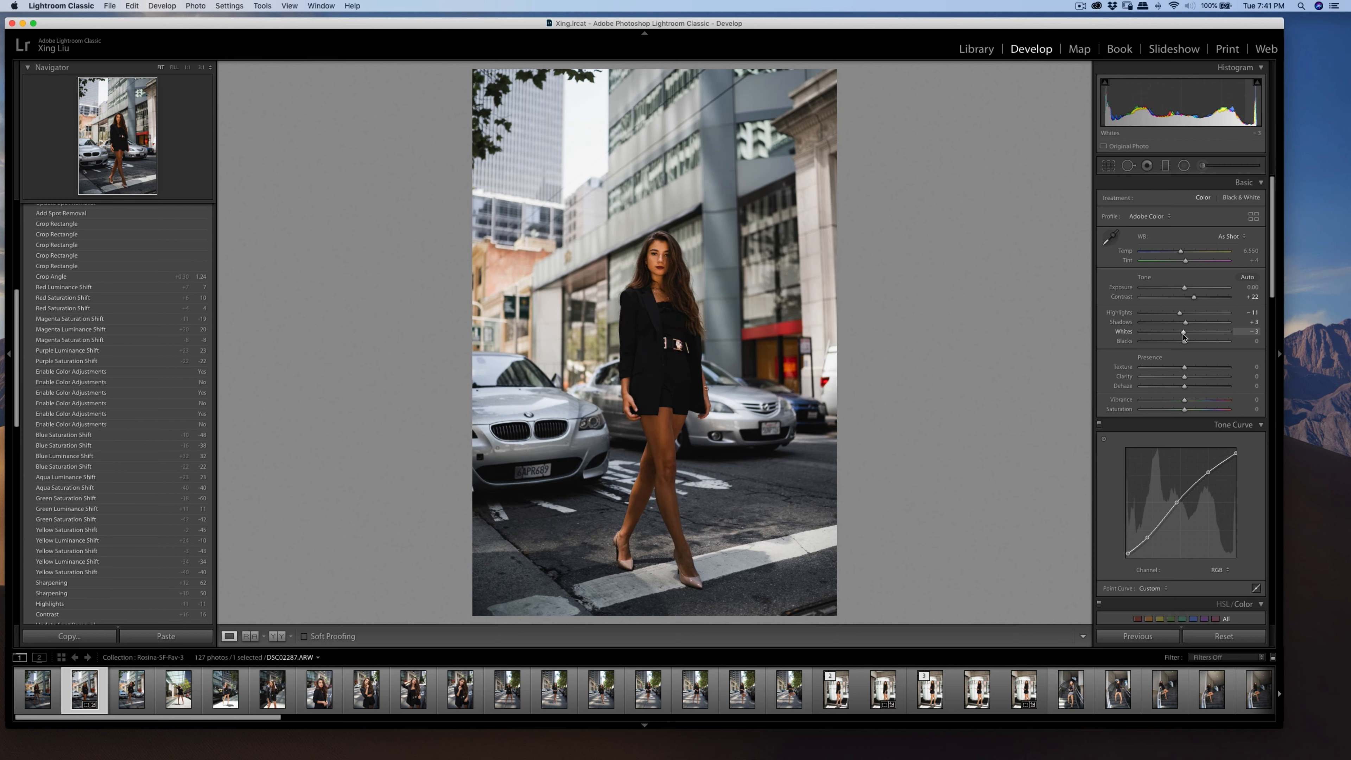
{"action": "left_click_drag", "start_coordinate": [1183, 343], "coordinate": [1179, 343]}
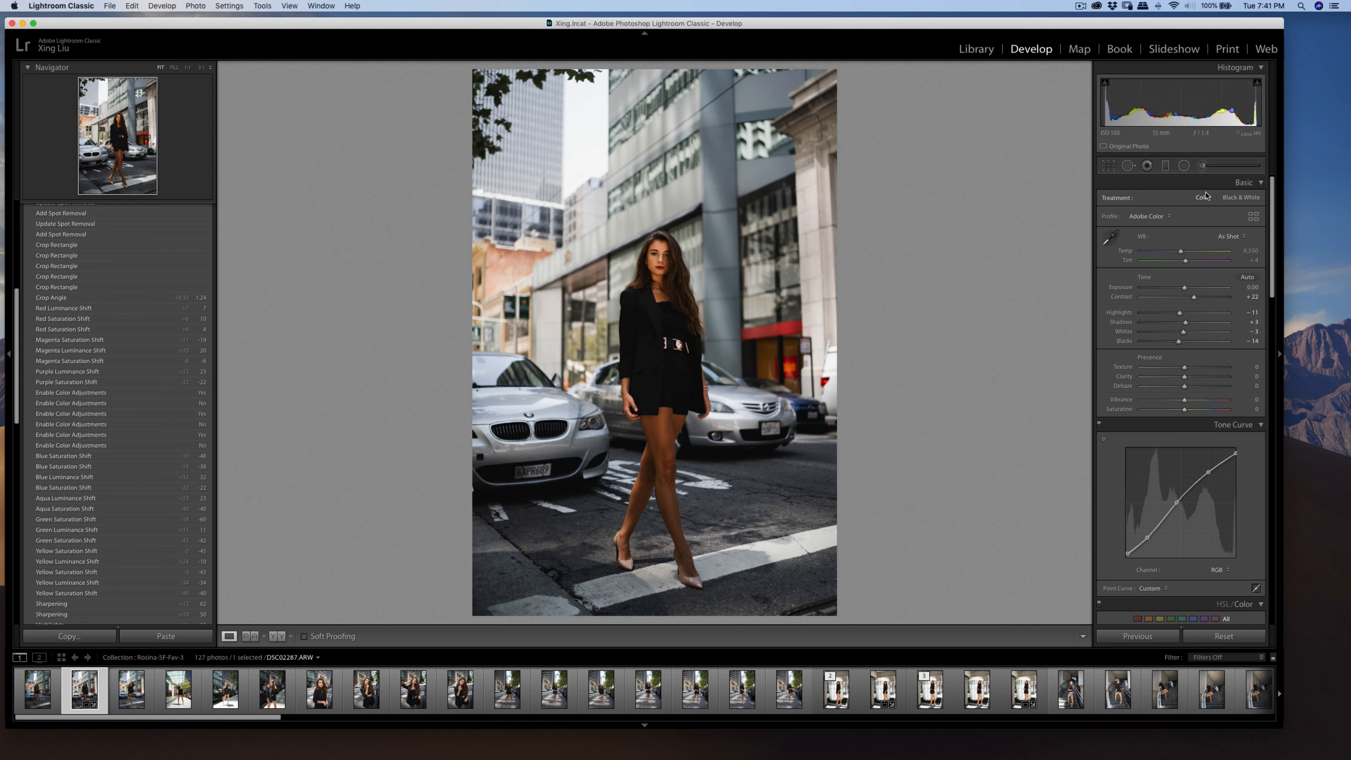
- Brush a Shadows adjustment over the woman's black outfit at brush size 12 and set its amount to 10
{"action": "left_click", "coordinate": [1204, 165]}
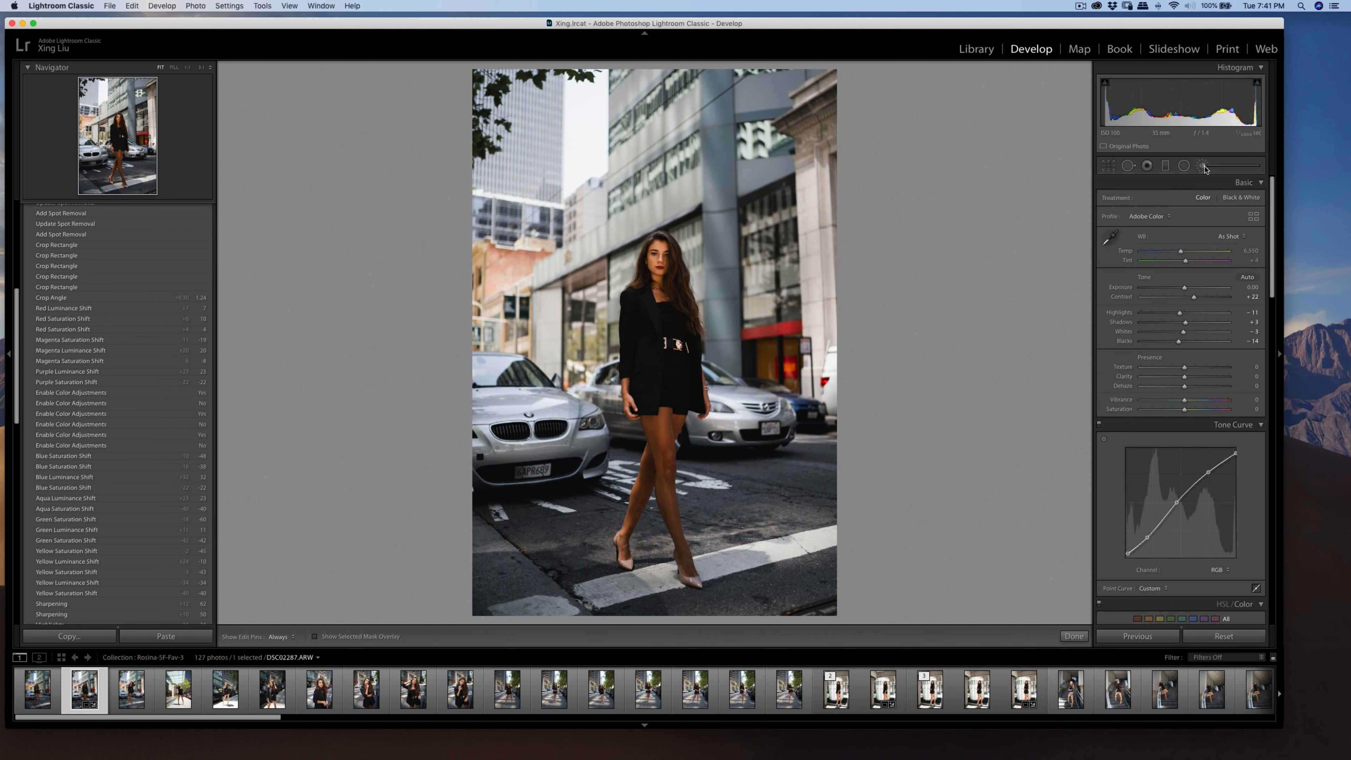
{"action": "left_click", "coordinate": [1170, 201]}
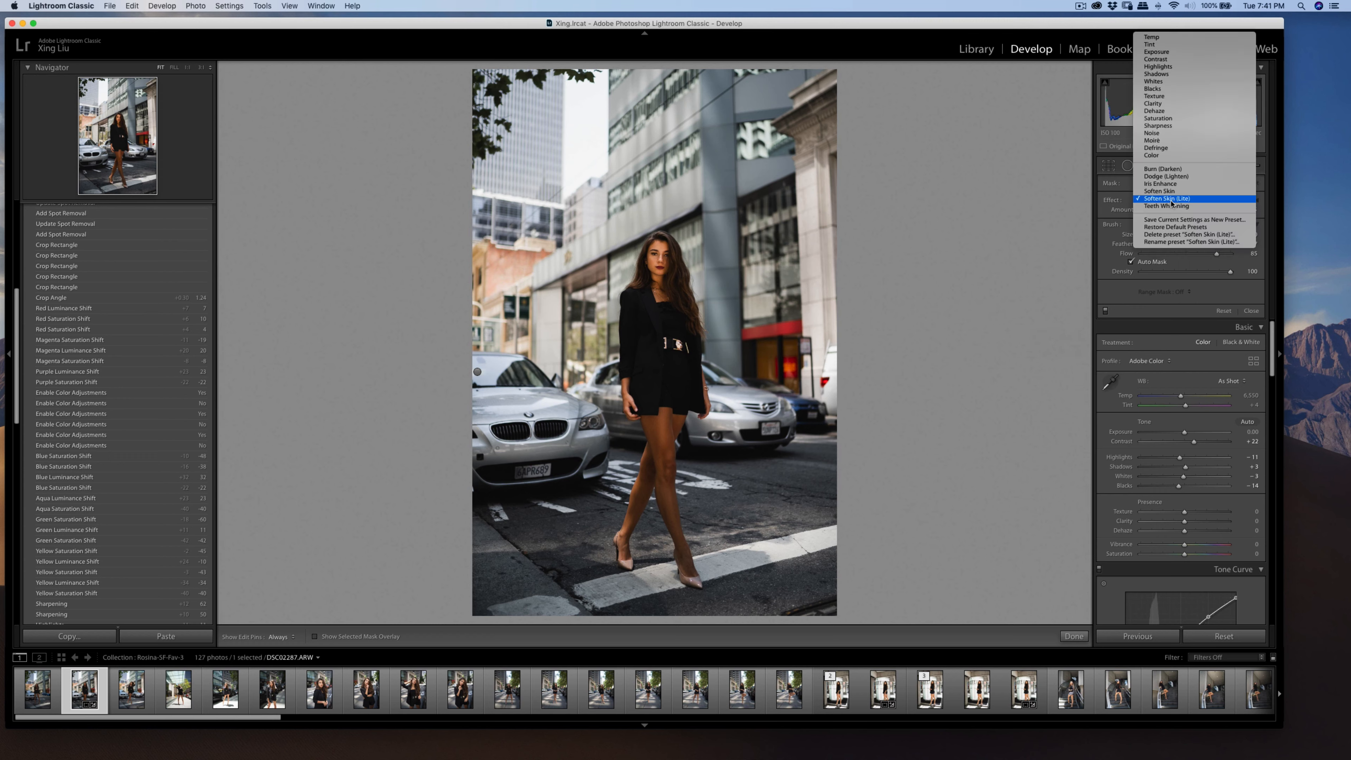
{"action": "left_click", "coordinate": [1177, 75]}
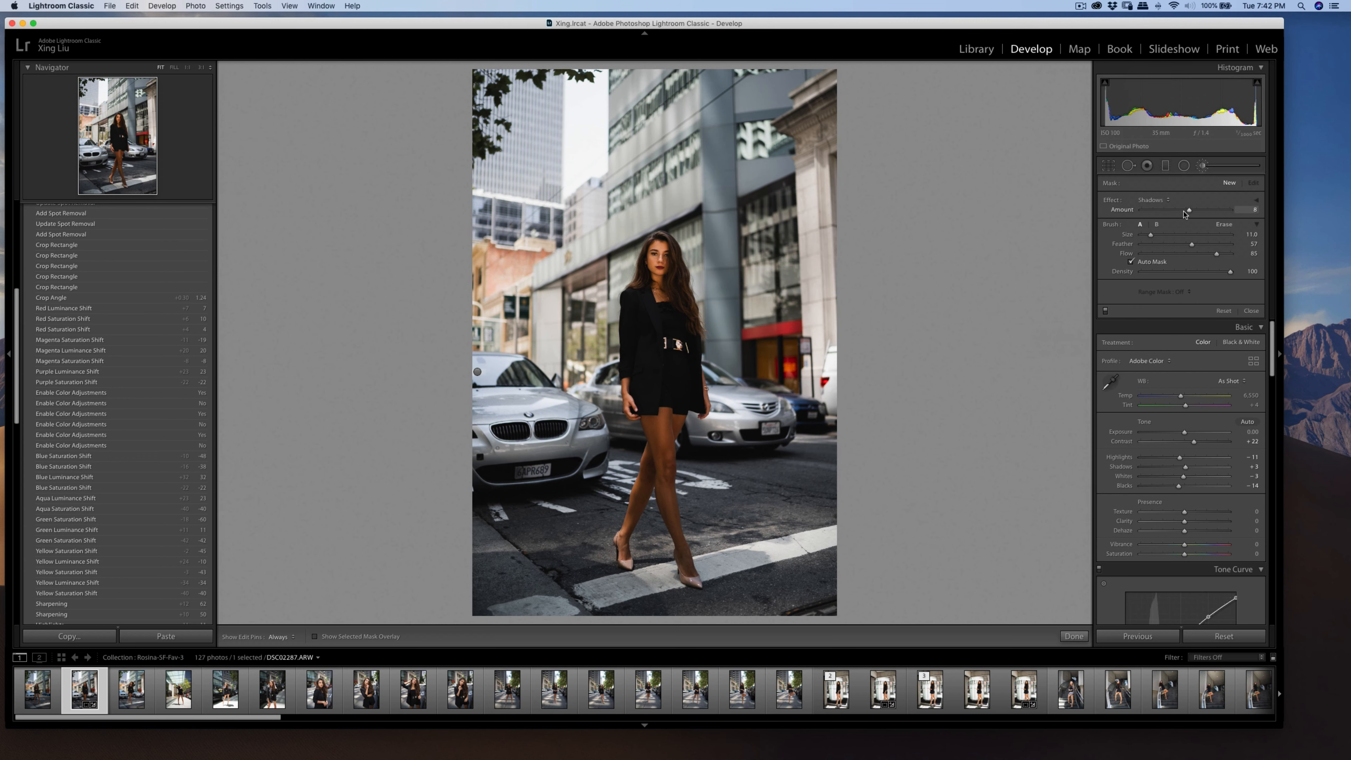
{"action": "key", "text": "bracketright"}
{"action": "key", "text": "h"}
{"action": "mouse_move", "coordinate": [673, 270]}
{"action": "left_mouse_down"}
{"action": "mouse_move", "coordinate": [647, 293]}
{"action": "mouse_move", "coordinate": [658, 272]}
{"action": "mouse_move", "coordinate": [645, 308]}
{"action": "mouse_move", "coordinate": [659, 341]}
{"action": "left_mouse_up"}
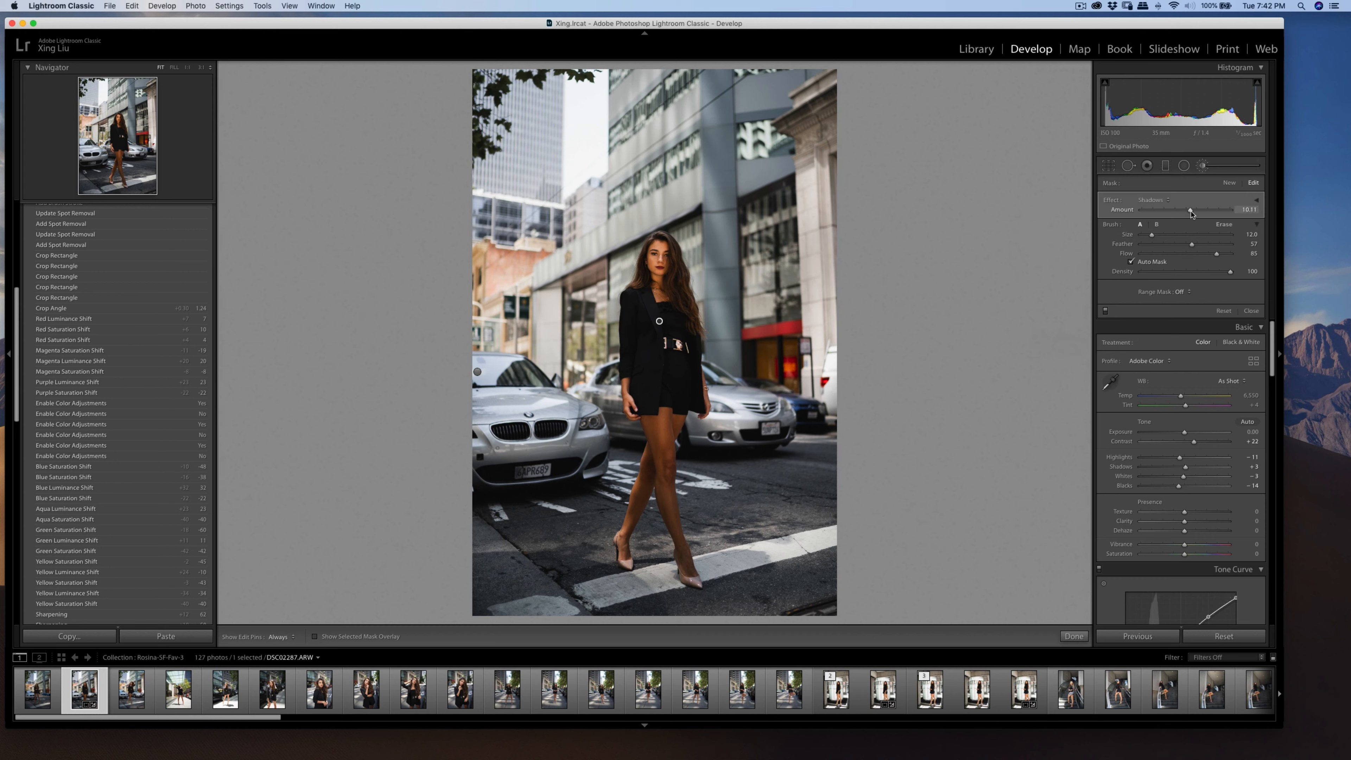
{"action": "mouse_move", "coordinate": [1191, 213]}
{"action": "left_mouse_down"}
{"action": "mouse_move", "coordinate": [1213, 212]}
{"action": "mouse_move", "coordinate": [1190, 213]}
{"action": "left_mouse_up"}
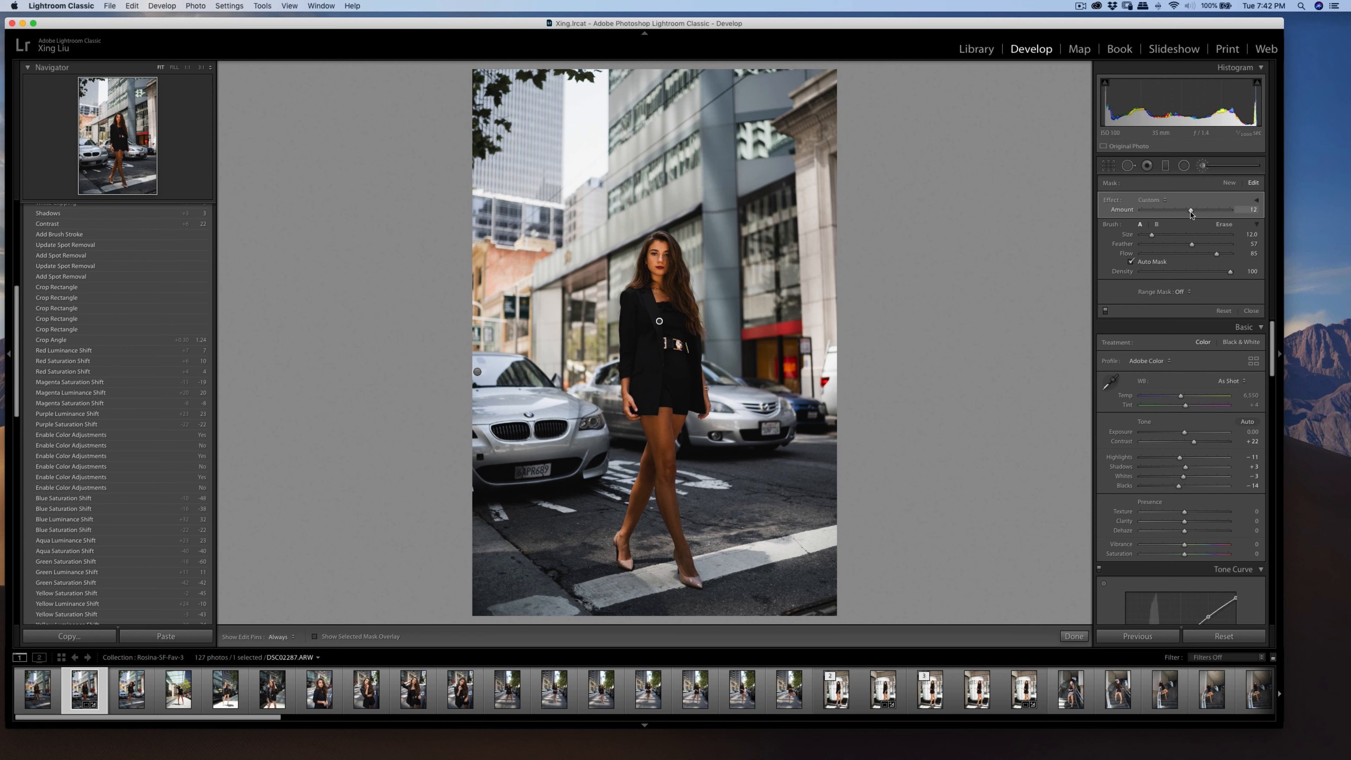
{"action": "left_click_drag", "start_coordinate": [1191, 213], "coordinate": [1190, 213]}
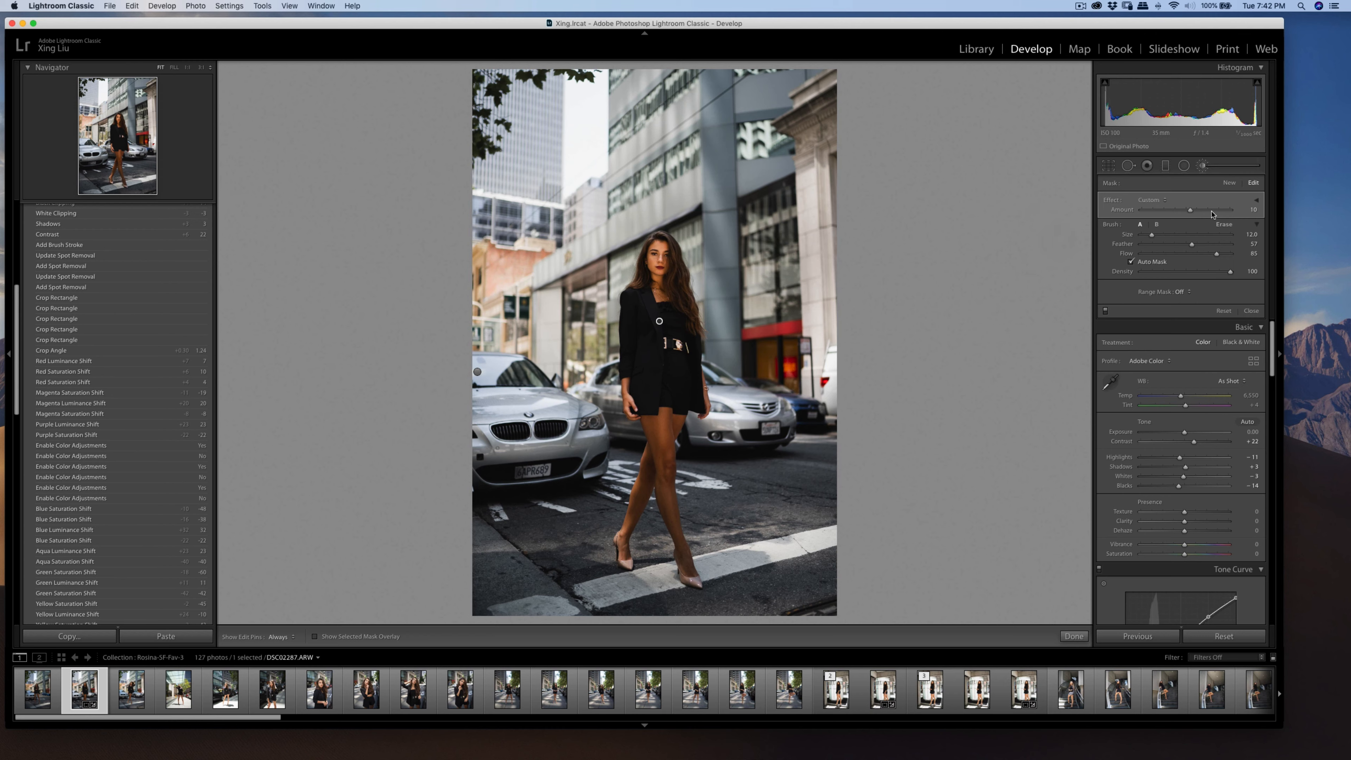
{"action": "left_click", "coordinate": [1202, 165]}
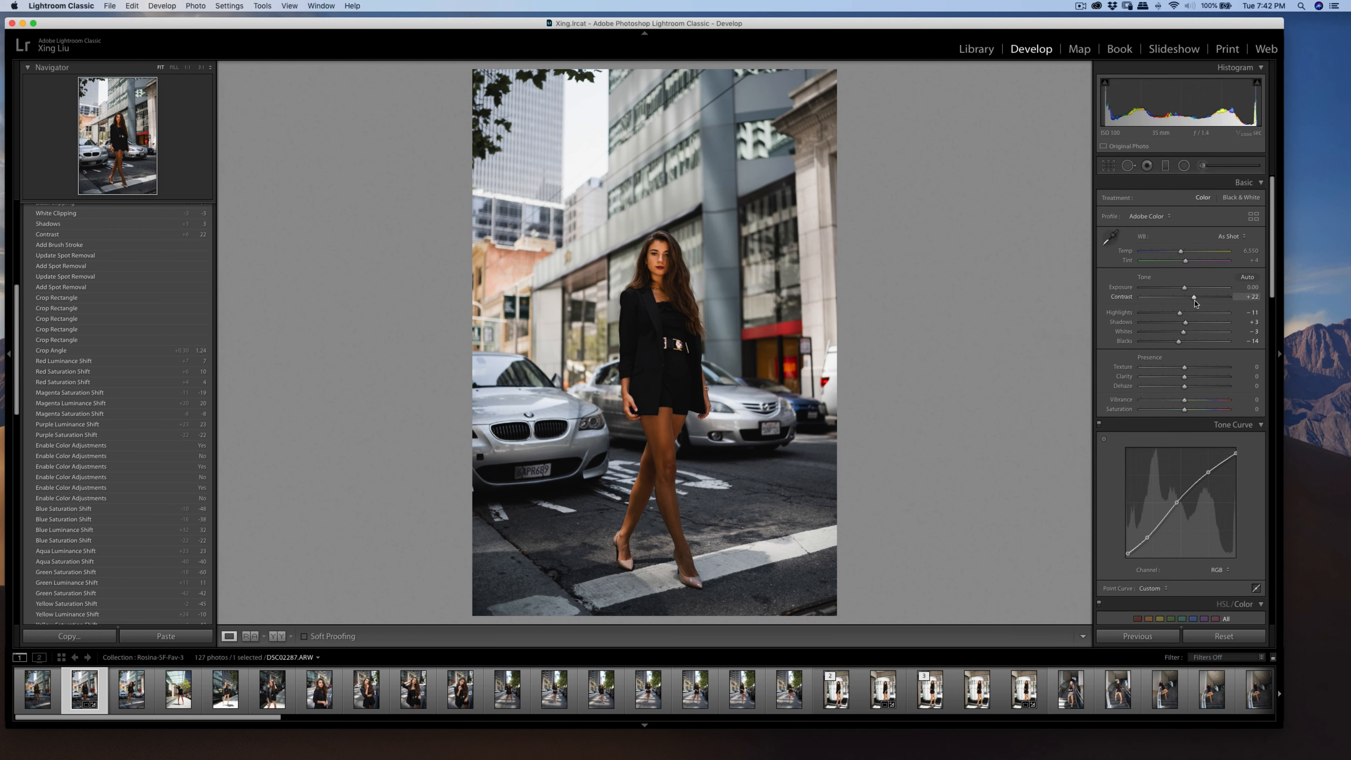
- Tighten the crop slightly from the upper corner and raise the overall contrast to +37
{"action": "left_click_drag", "start_coordinate": [1193, 297], "coordinate": [1196, 299]}
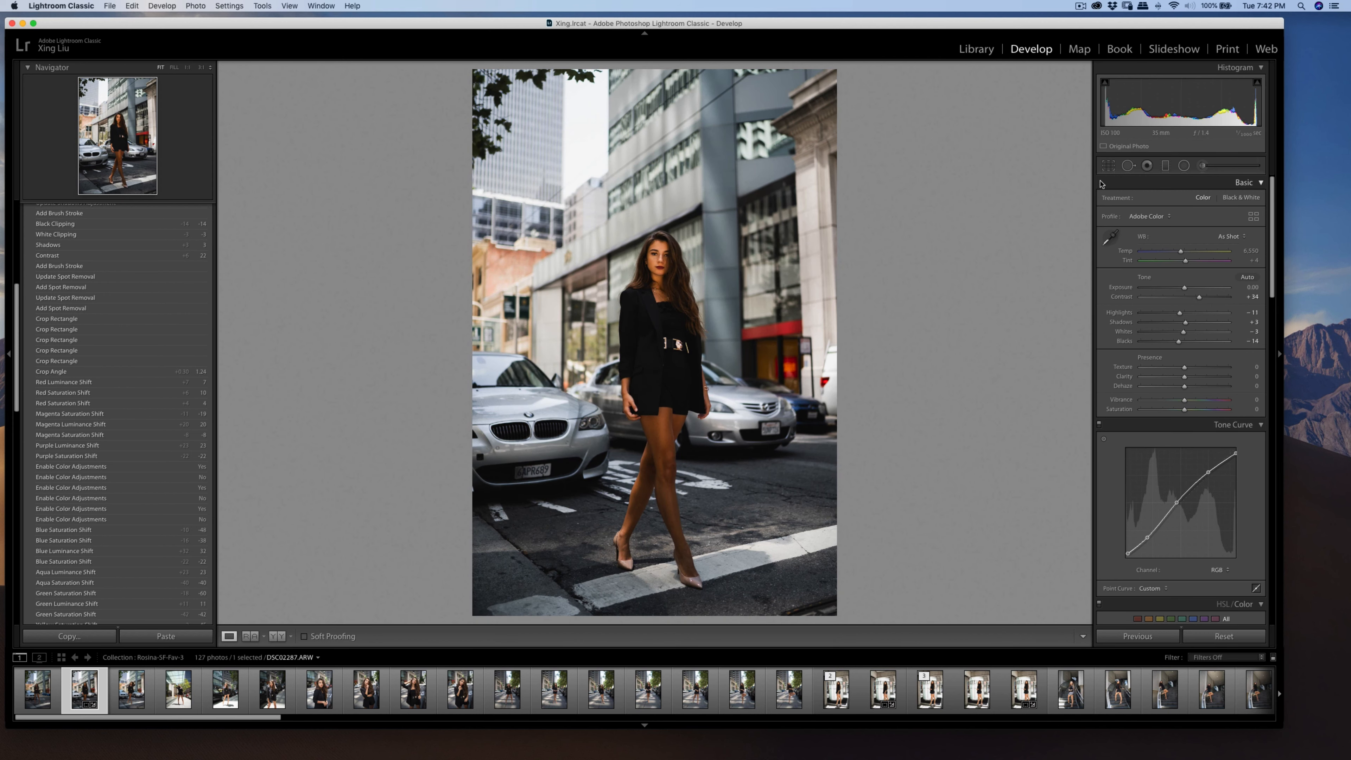
{"action": "left_click", "coordinate": [1109, 165]}
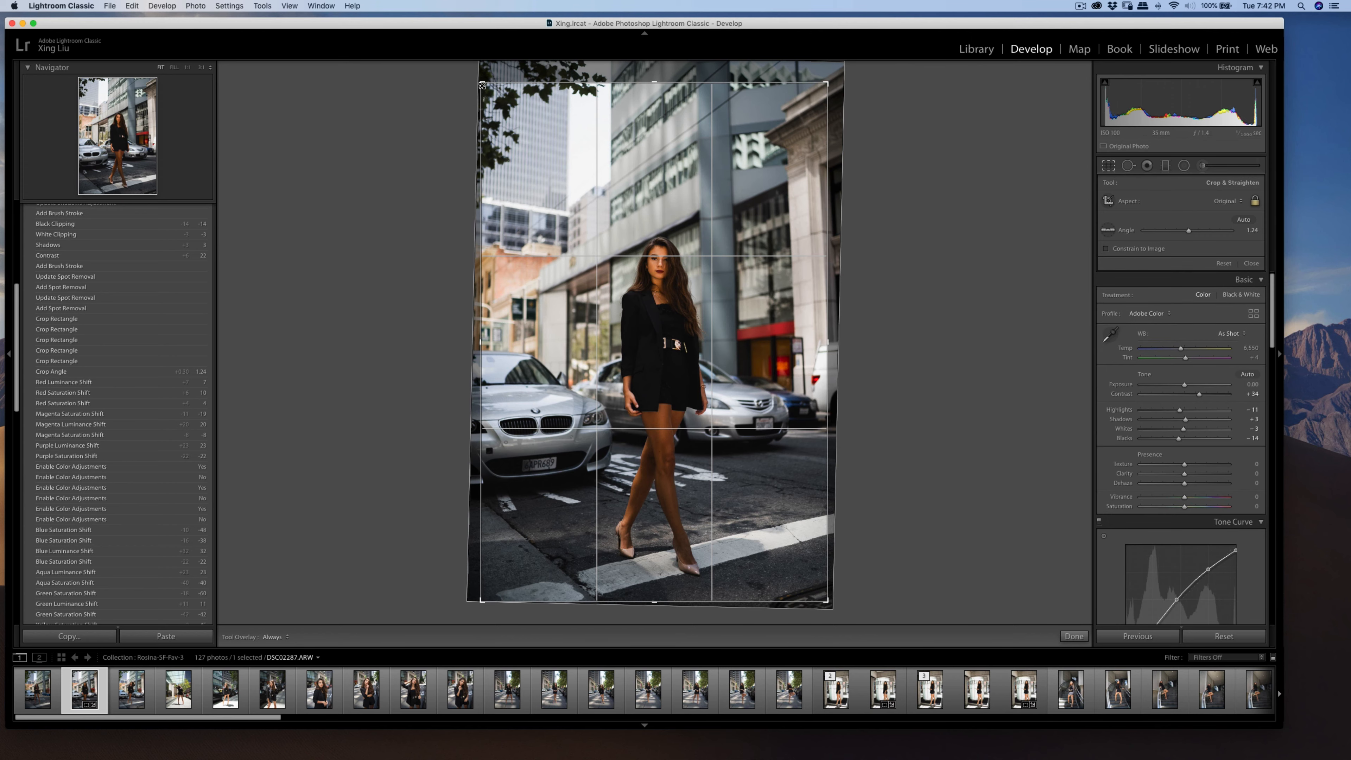
{"action": "left_click_drag", "start_coordinate": [482, 85], "coordinate": [484, 89]}
{"action": "key", "text": "Return"}
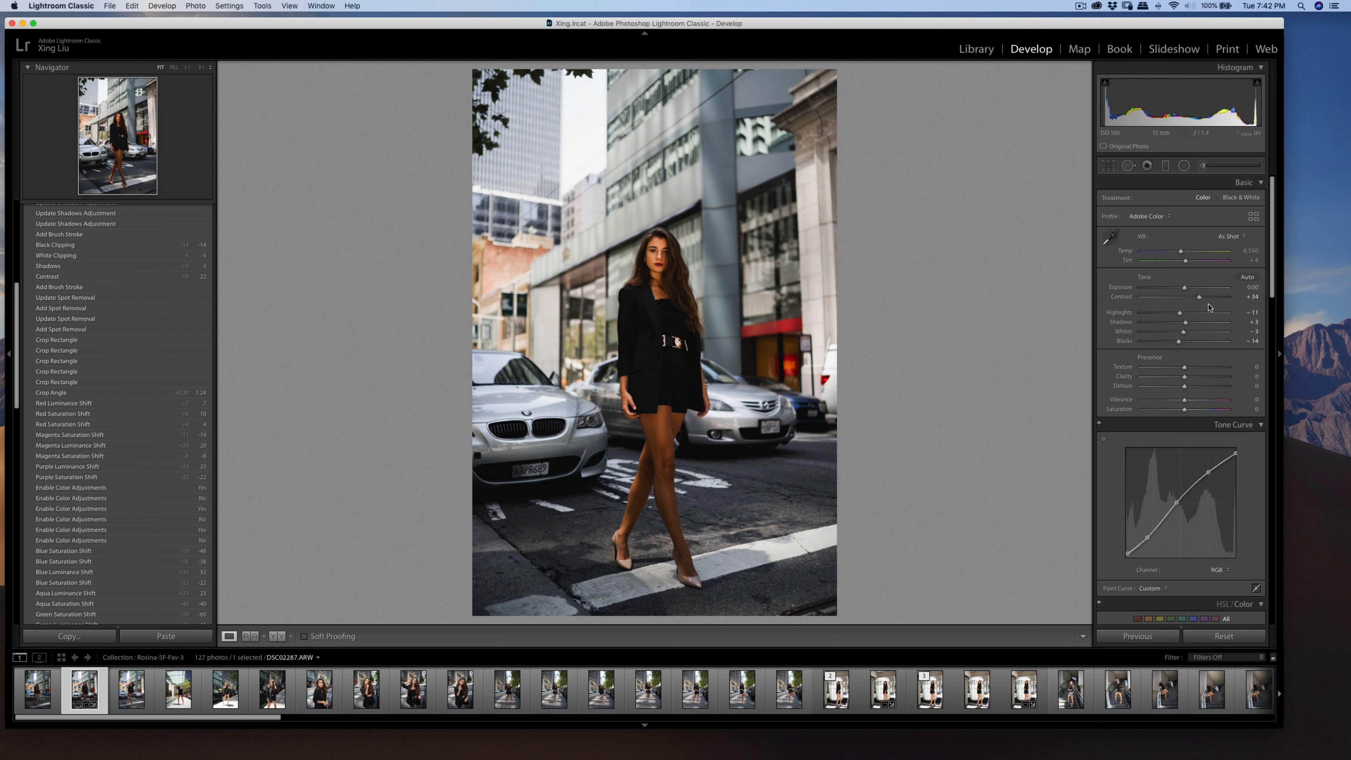
{"action": "left_click_drag", "start_coordinate": [1201, 303], "coordinate": [1203, 302]}
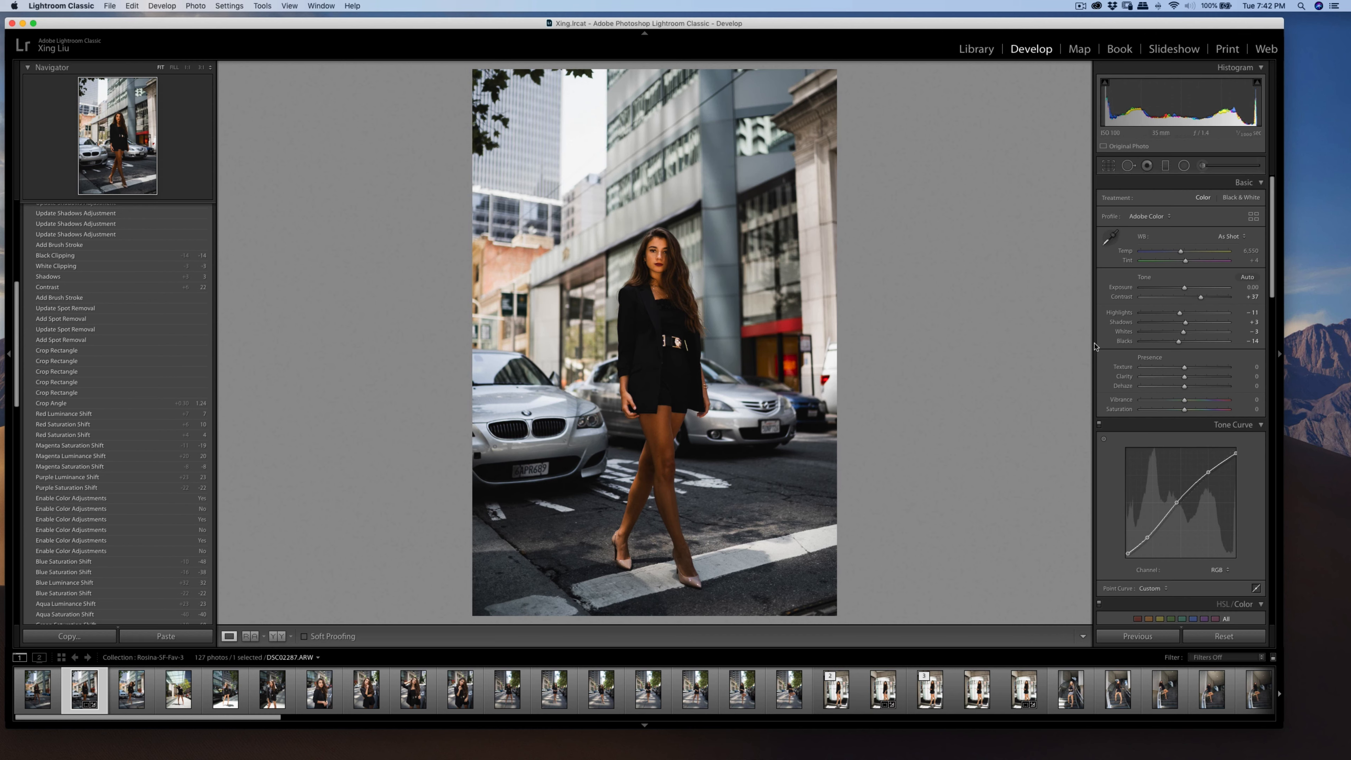
- Show the edited photo's raw file in its folder in Finder
{"action": "right_click", "coordinate": [834, 362]}
{"action": "left_click", "coordinate": [907, 420]}
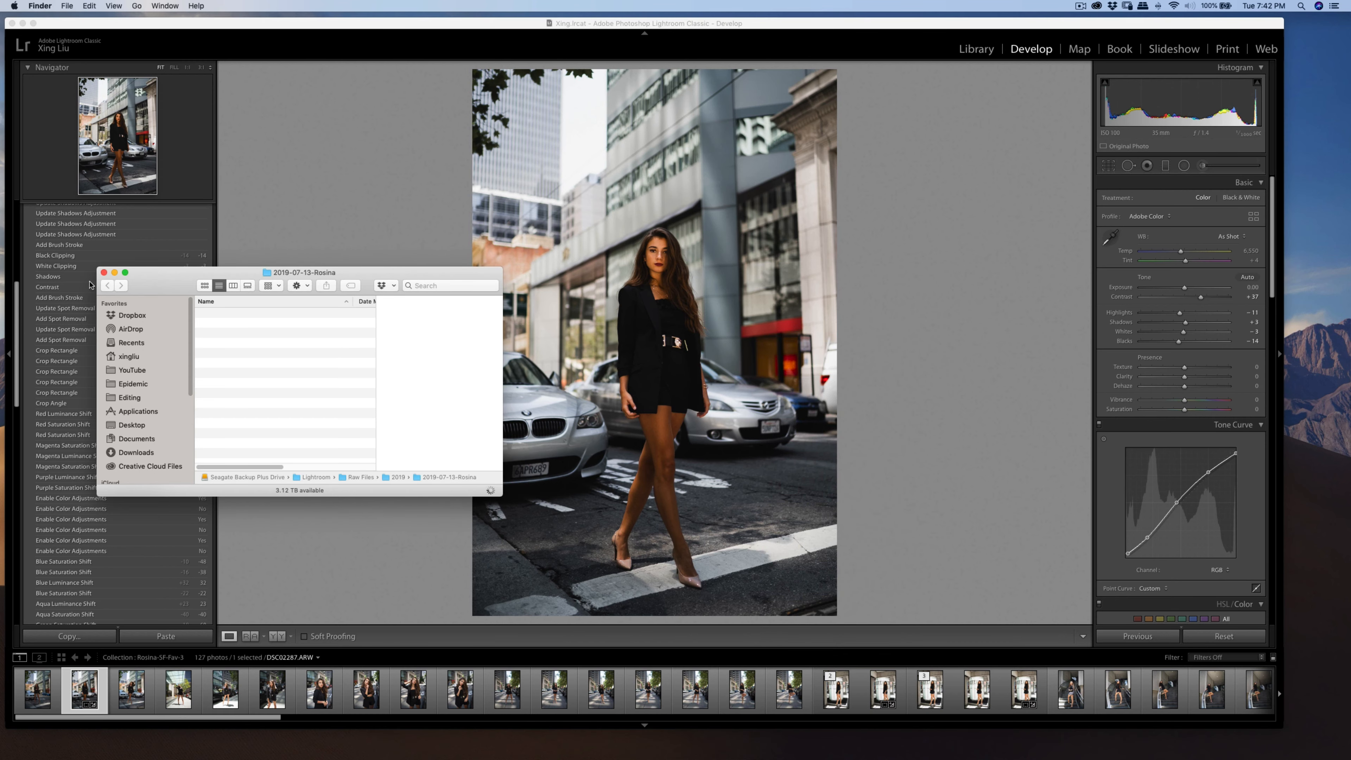
- Close the Finder window and open a copy of the photo with Lightroom adjustments in Portraiture3
{"action": "left_click", "coordinate": [103, 272]}
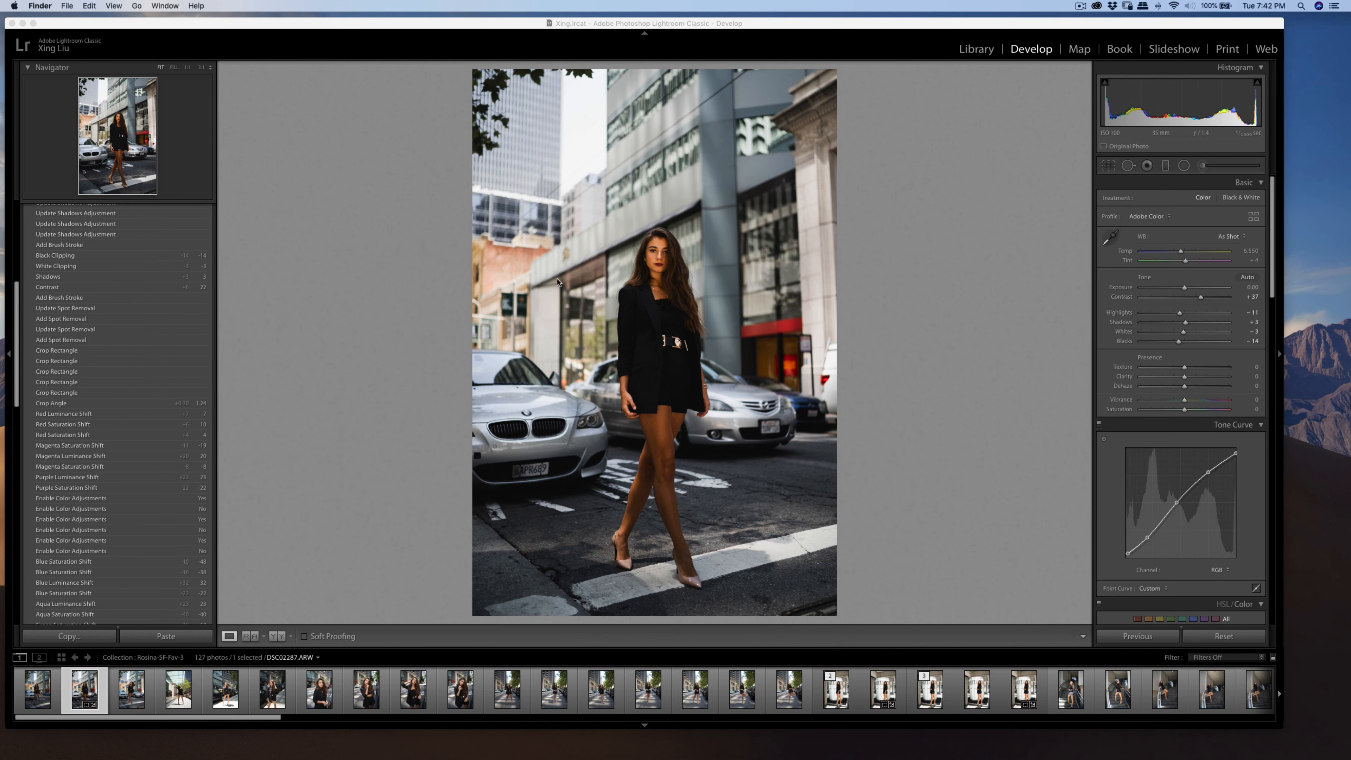
{"action": "right_click", "coordinate": [775, 332]}
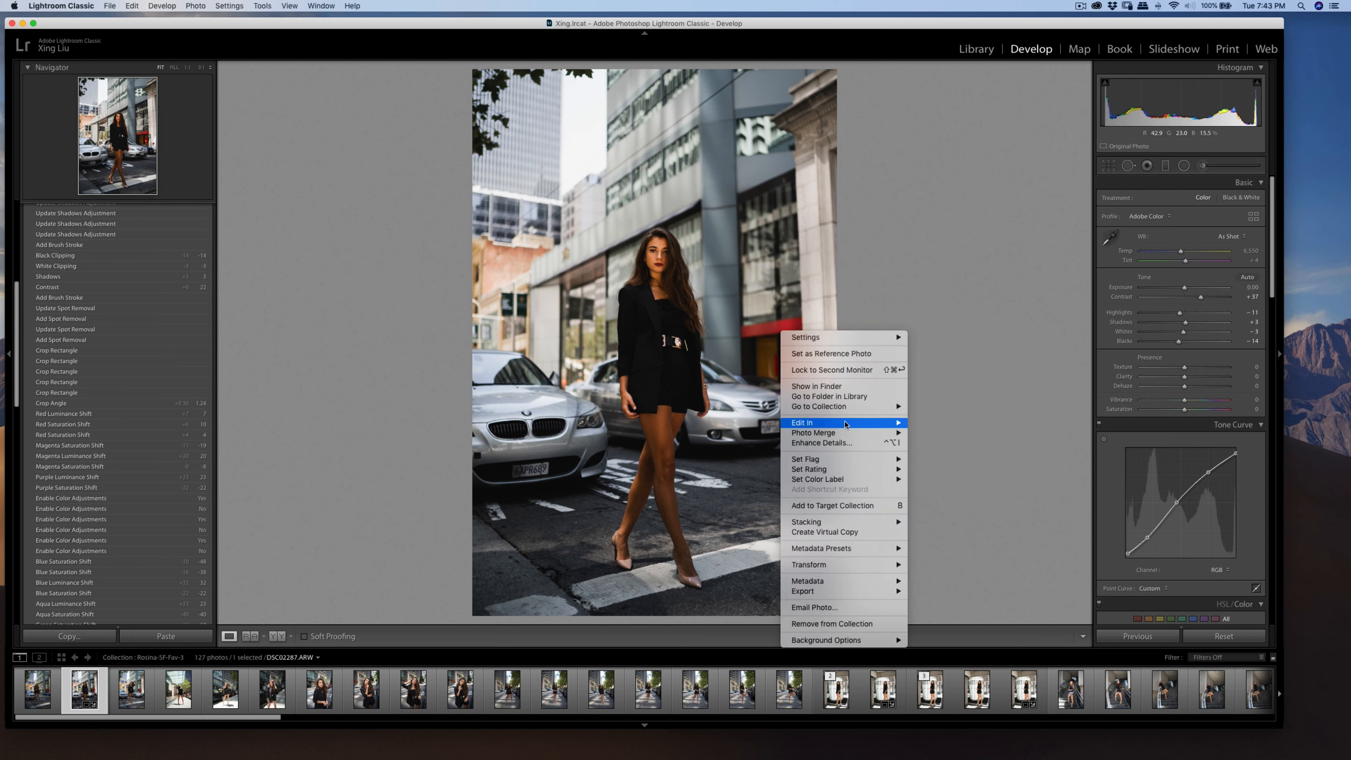
{"action": "mouse_move", "coordinate": [861, 423]}
{"action": "left_click", "coordinate": [922, 433]}
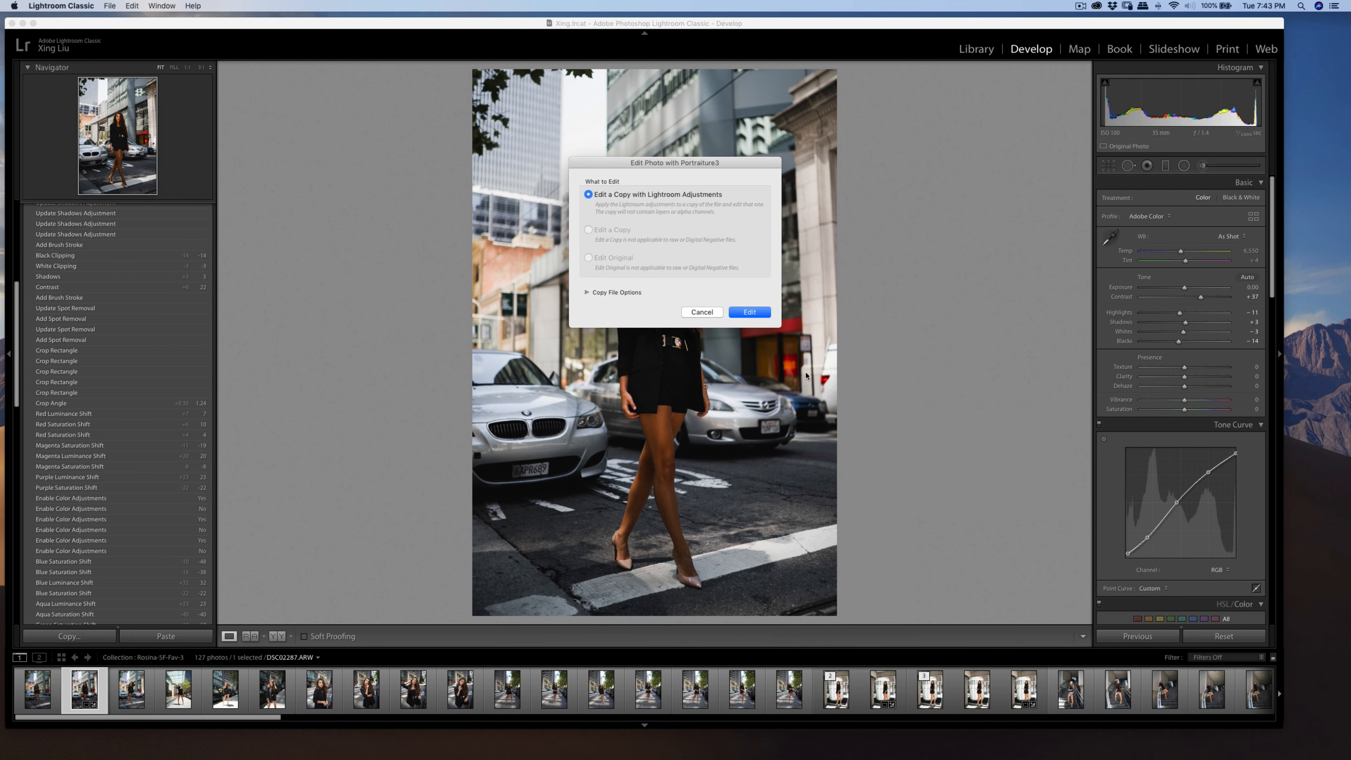
{"action": "left_click", "coordinate": [759, 313]}
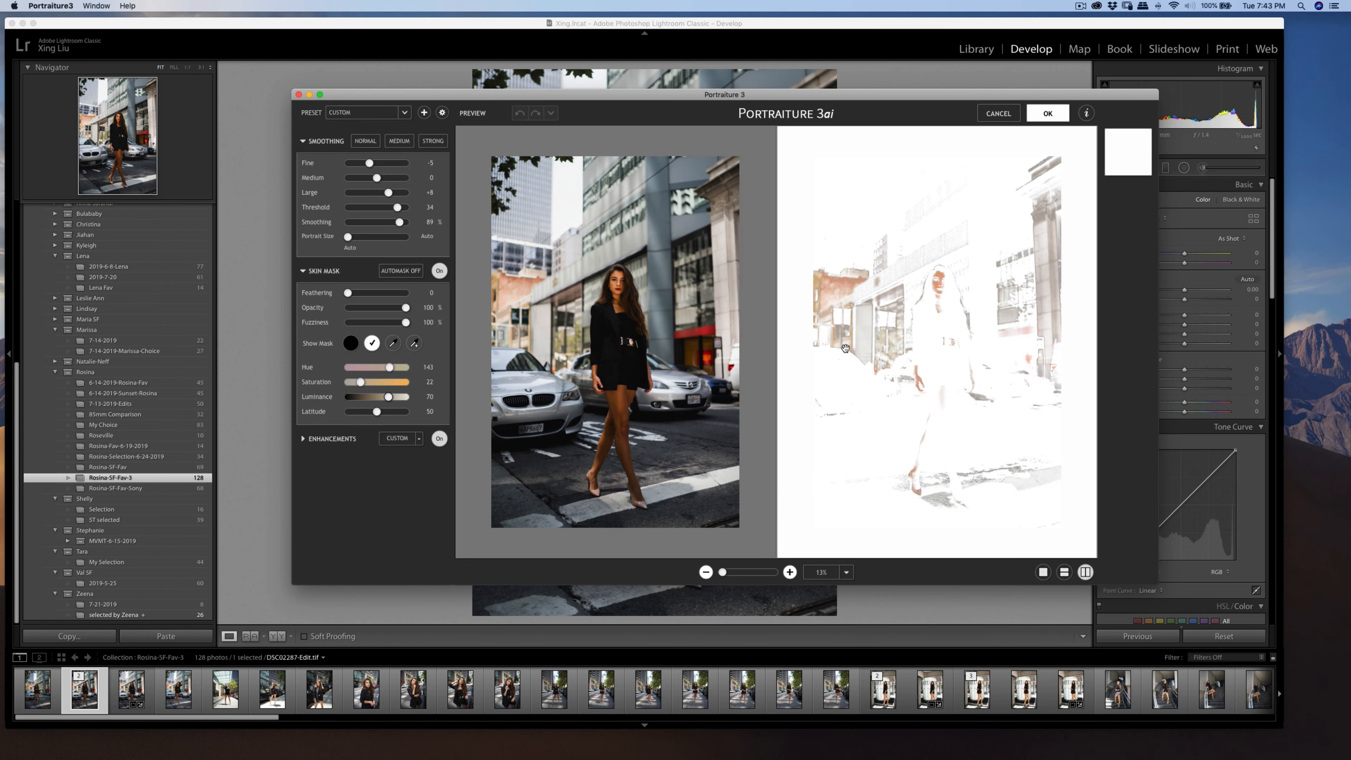
- Build the skin mask by sampling the woman's leg and face tones, and apply the Portraiture skin smoothing
{"action": "left_click", "coordinate": [392, 344]}
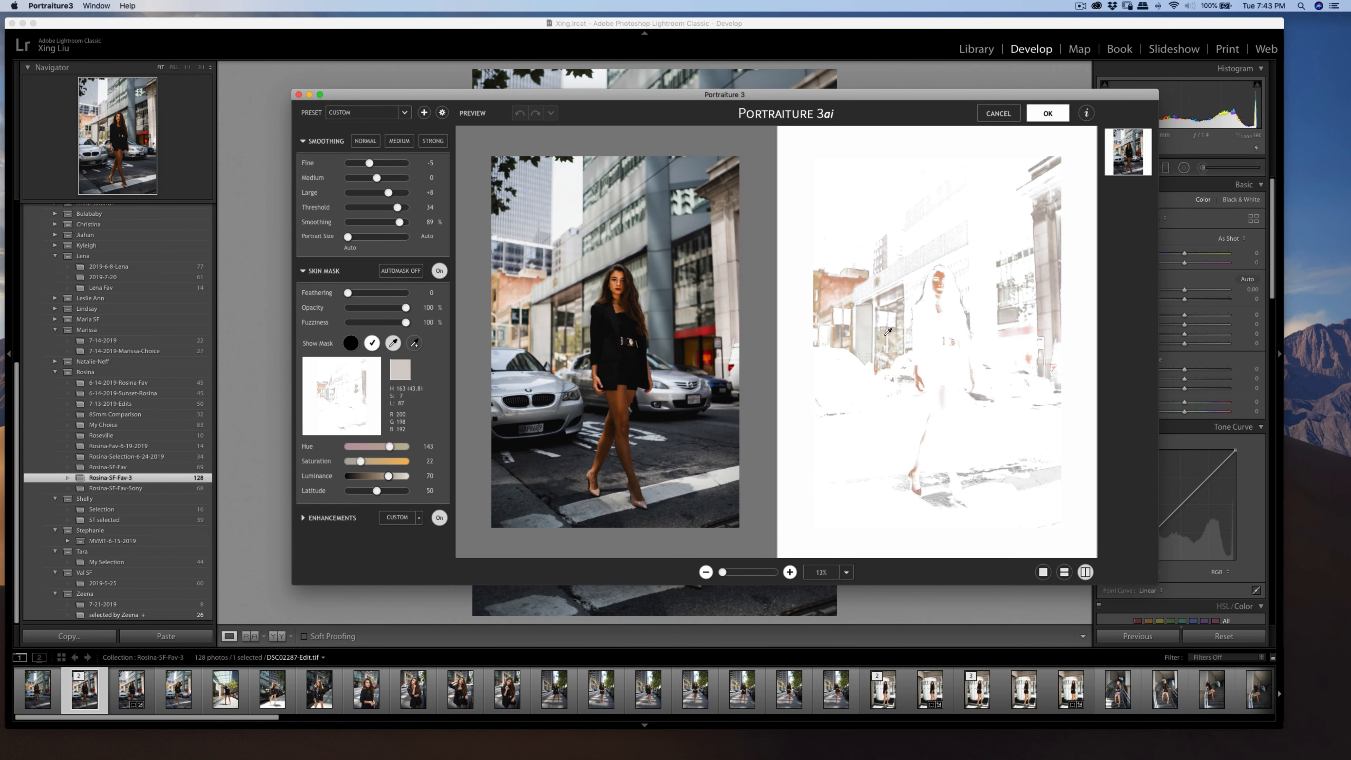
{"action": "left_click", "coordinate": [932, 388]}
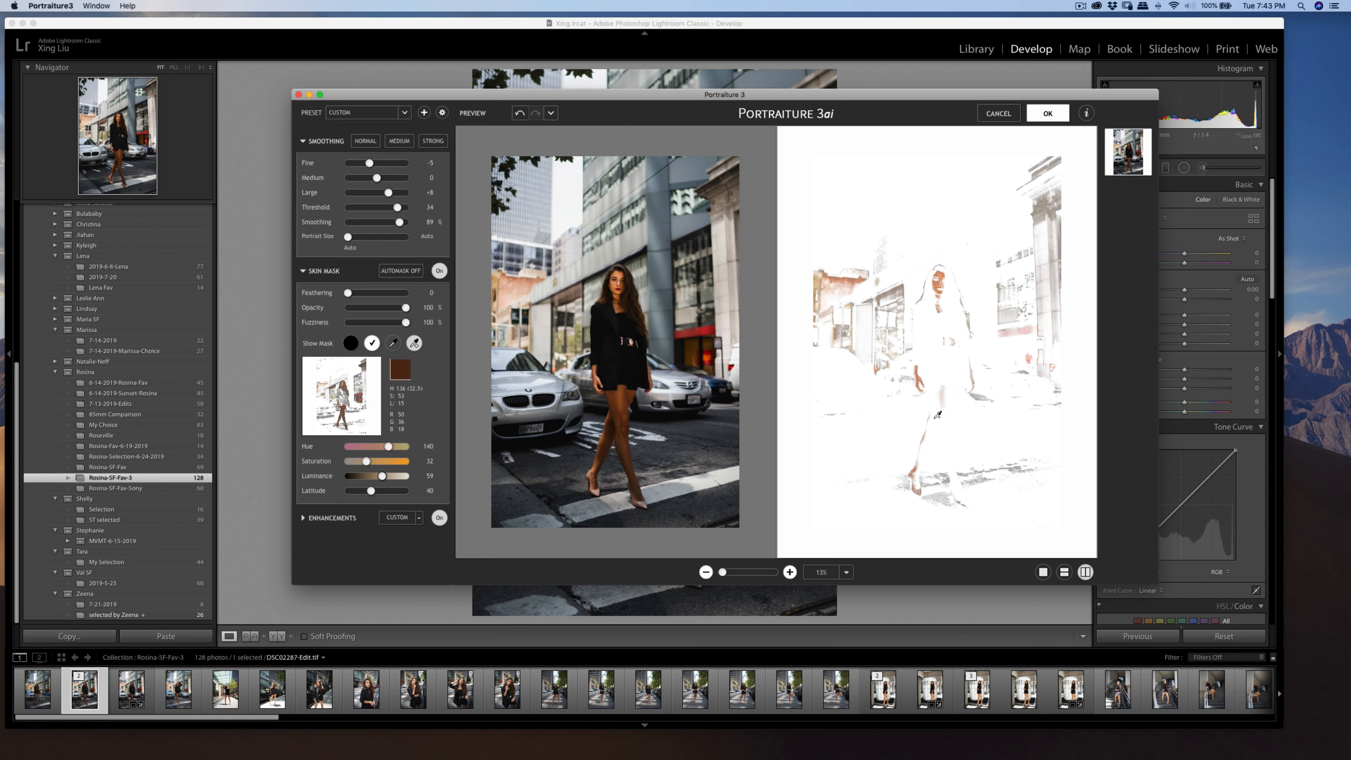
{"action": "left_click", "coordinate": [951, 415]}
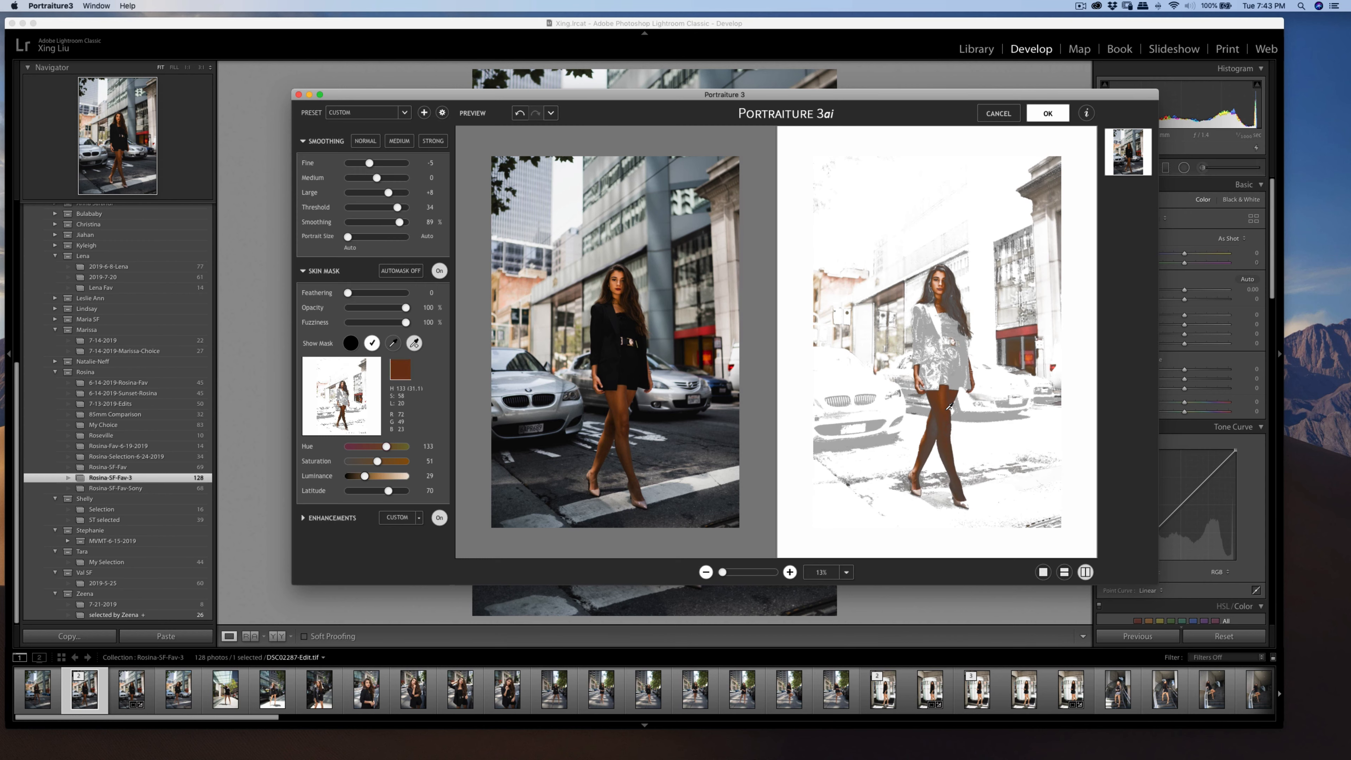
{"action": "left_click", "coordinate": [941, 273]}
{"action": "left_click", "coordinate": [947, 397]}
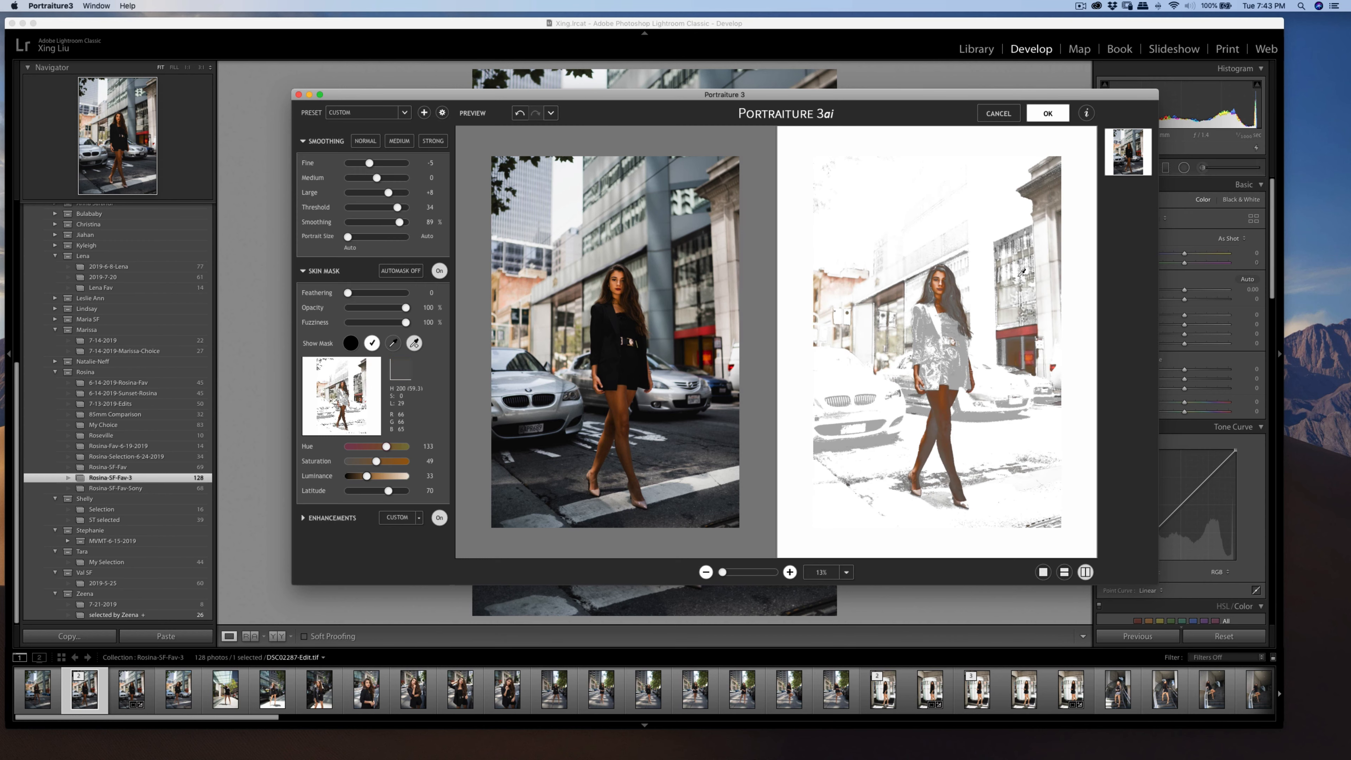
{"action": "left_click", "coordinate": [1047, 114]}
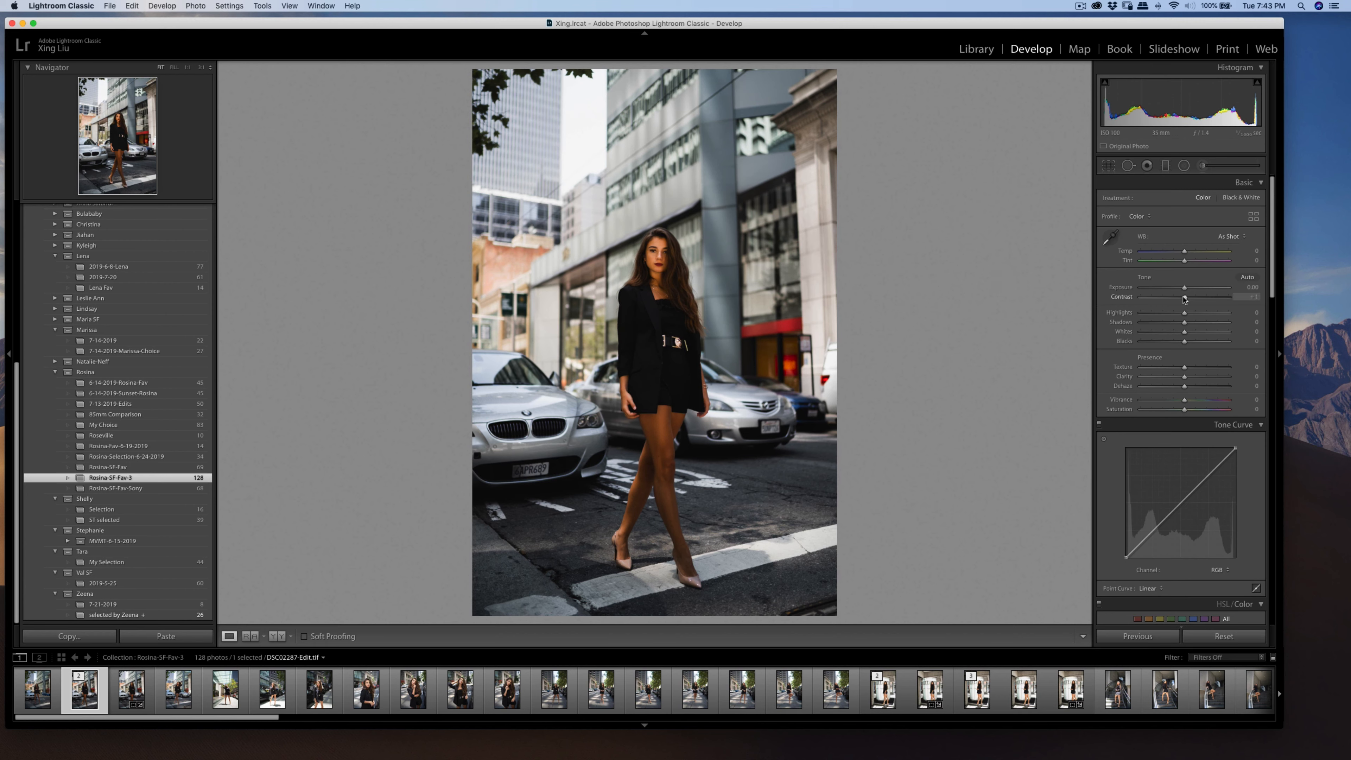
- On the retouched copy, set contrast to +10, highlights to -2, temperature to -5 and tint to +3
{"action": "left_click_drag", "start_coordinate": [1183, 298], "coordinate": [1180, 313]}
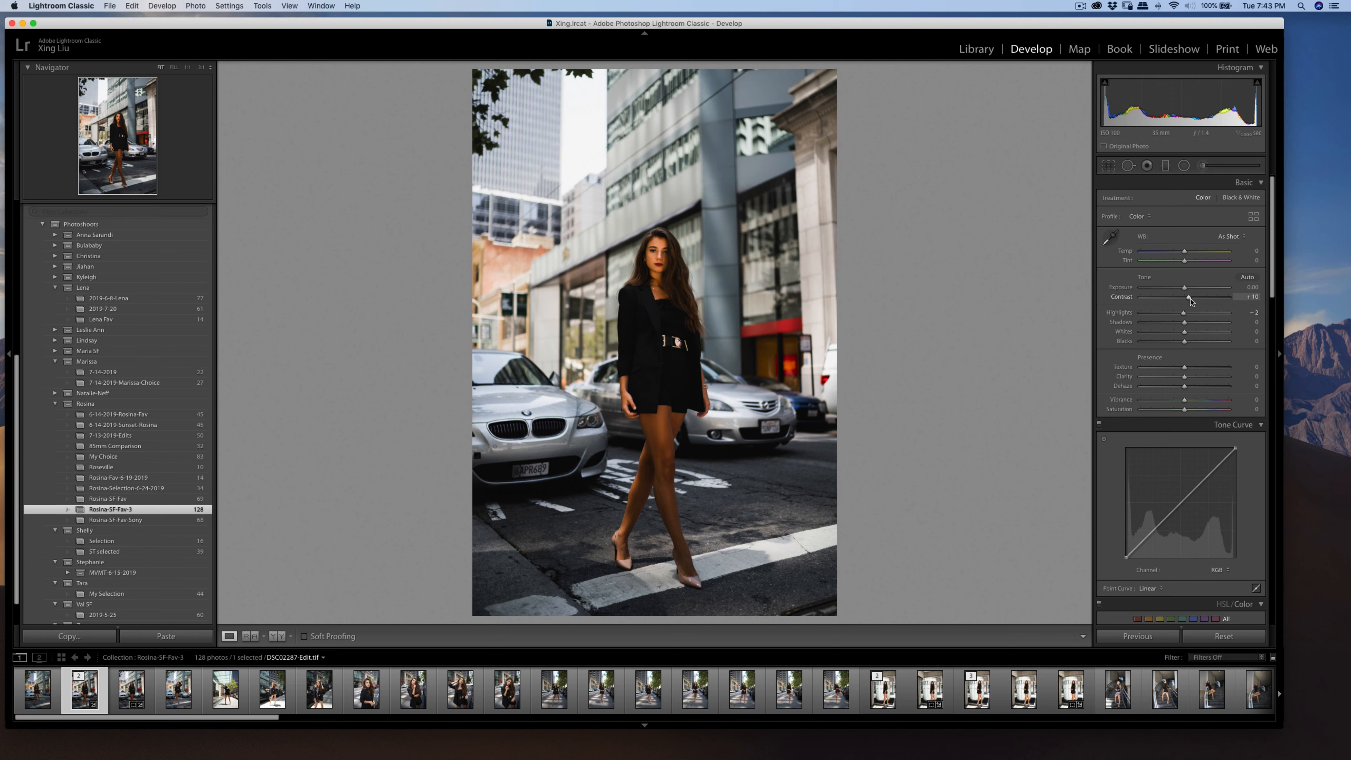
{"action": "left_click_drag", "start_coordinate": [1184, 252], "coordinate": [1184, 254]}
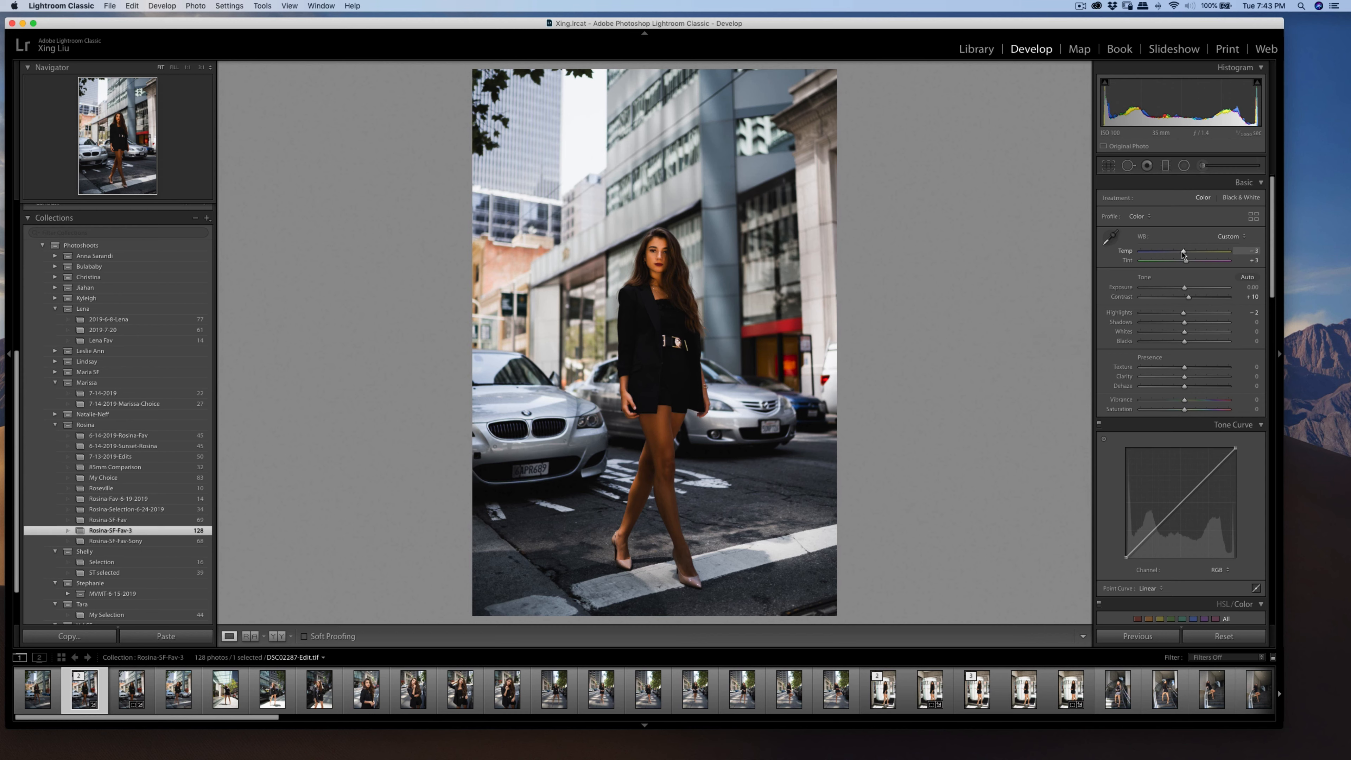
{"action": "left_click_drag", "start_coordinate": [1182, 253], "coordinate": [1180, 253]}
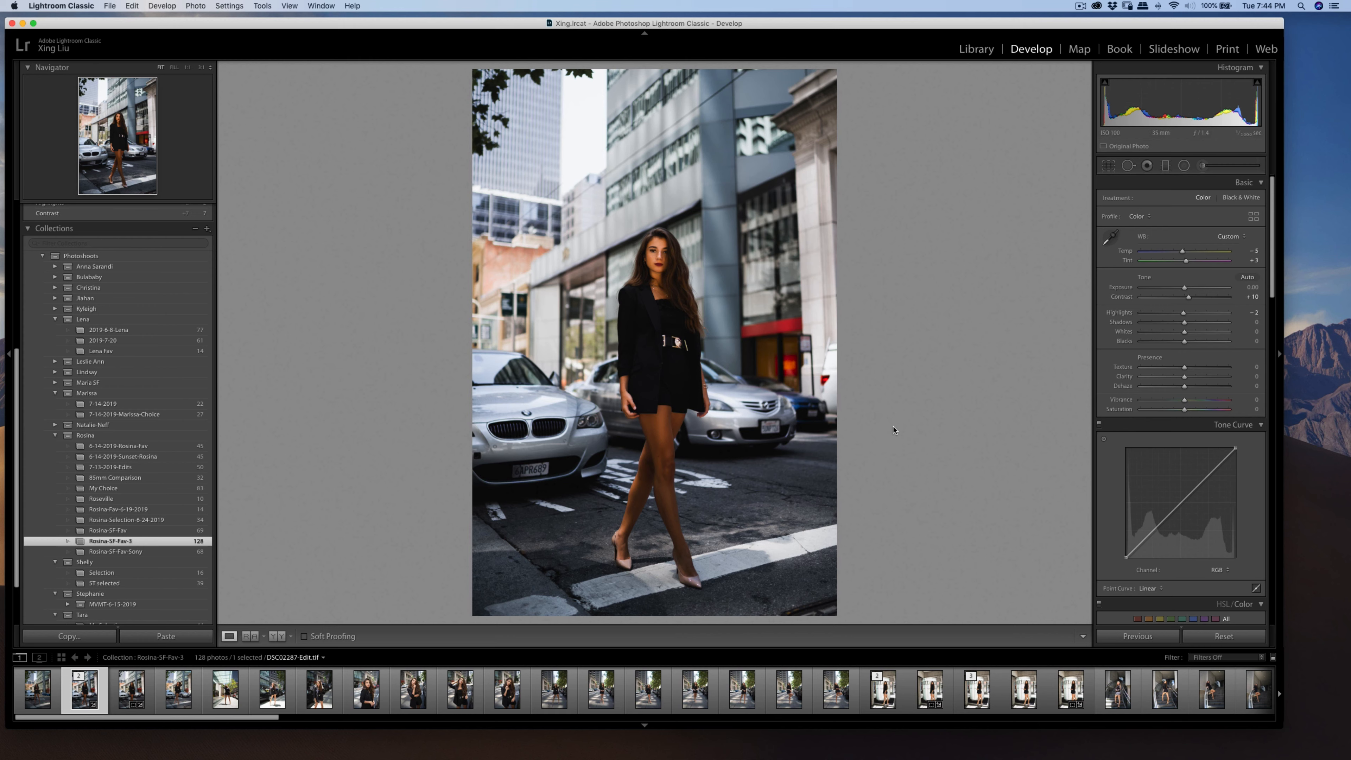
- Export the retouched copy to the hard drive and move the resulting windows off the main screen
{"action": "key", "text": "super+shift+e"}
{"action": "left_click", "coordinate": [874, 403]}
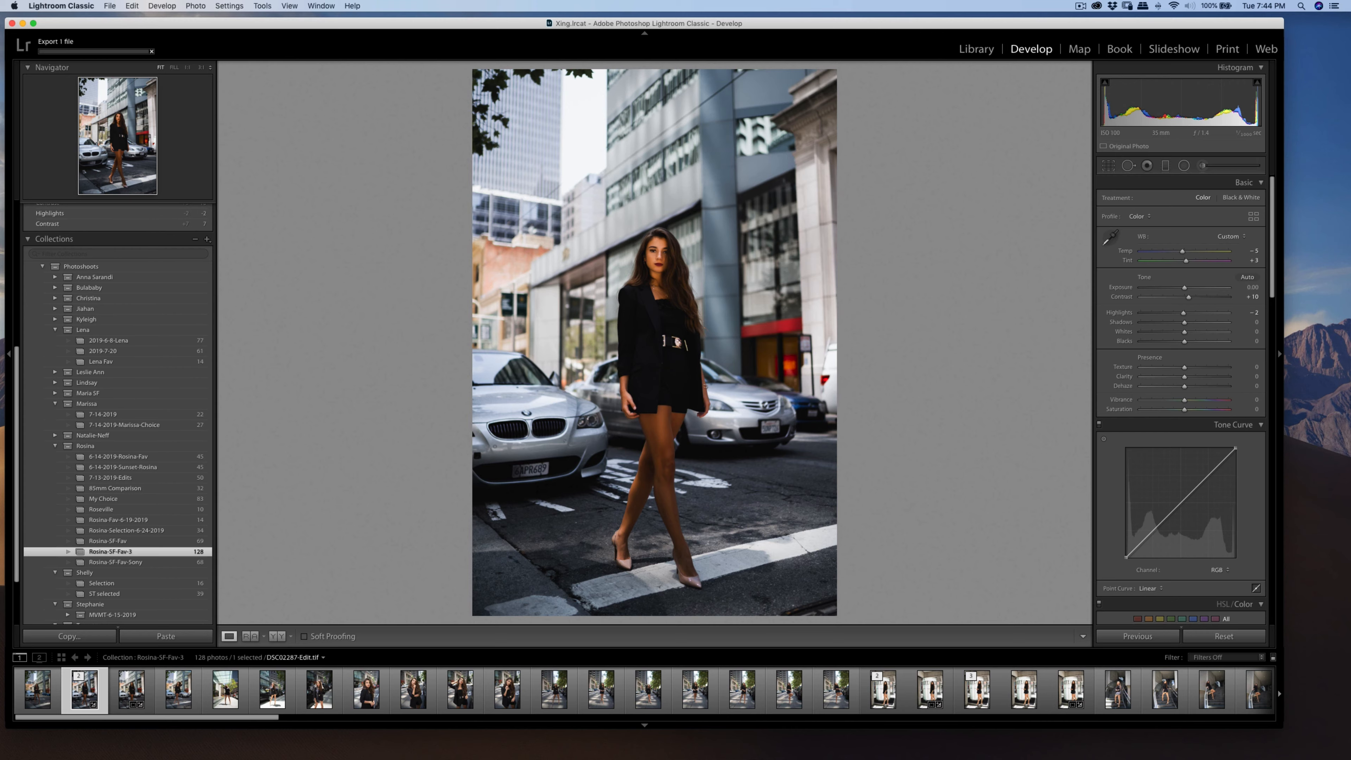
{"action": "left_click_drag", "start_coordinate": [171, 265], "coordinate": [1350, 197]}
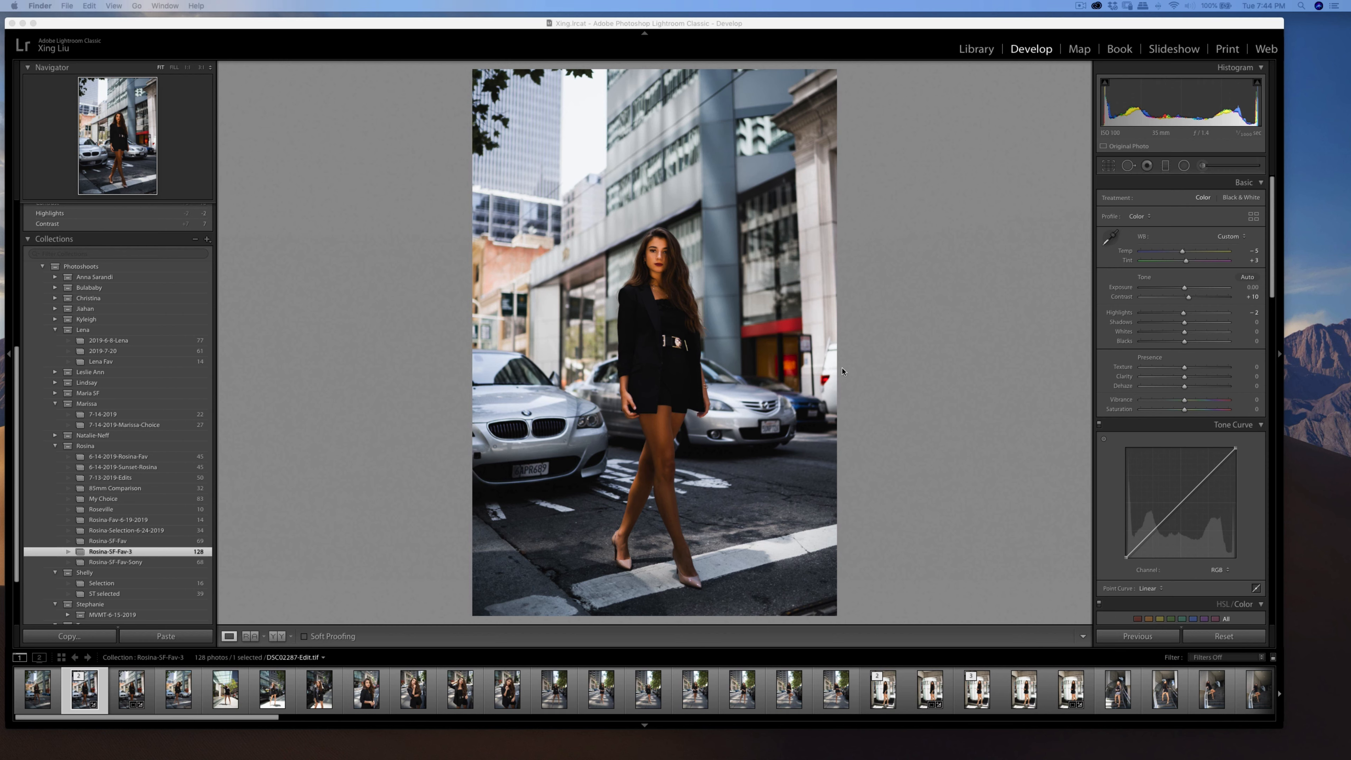
{"action": "left_click", "coordinate": [918, 373]}
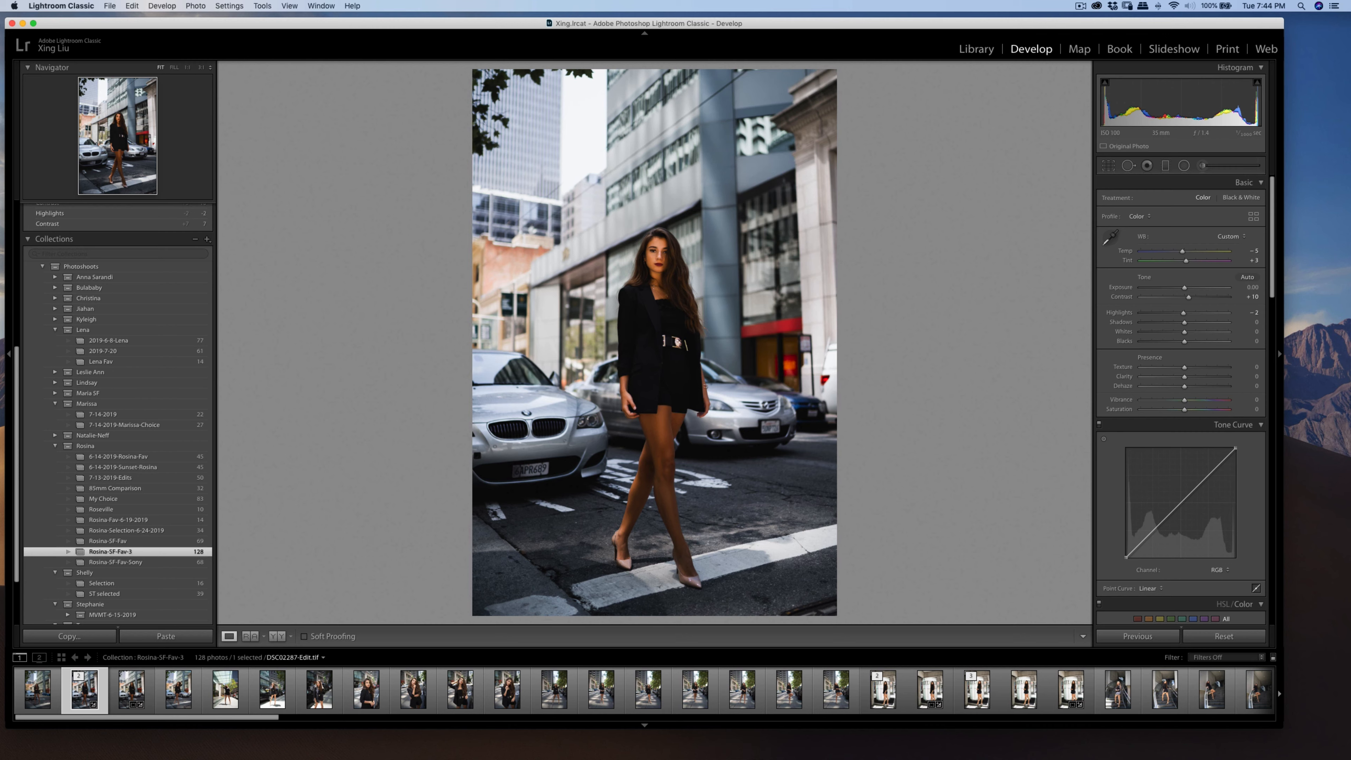
{"action": "key", "text": "super+shift+e"}
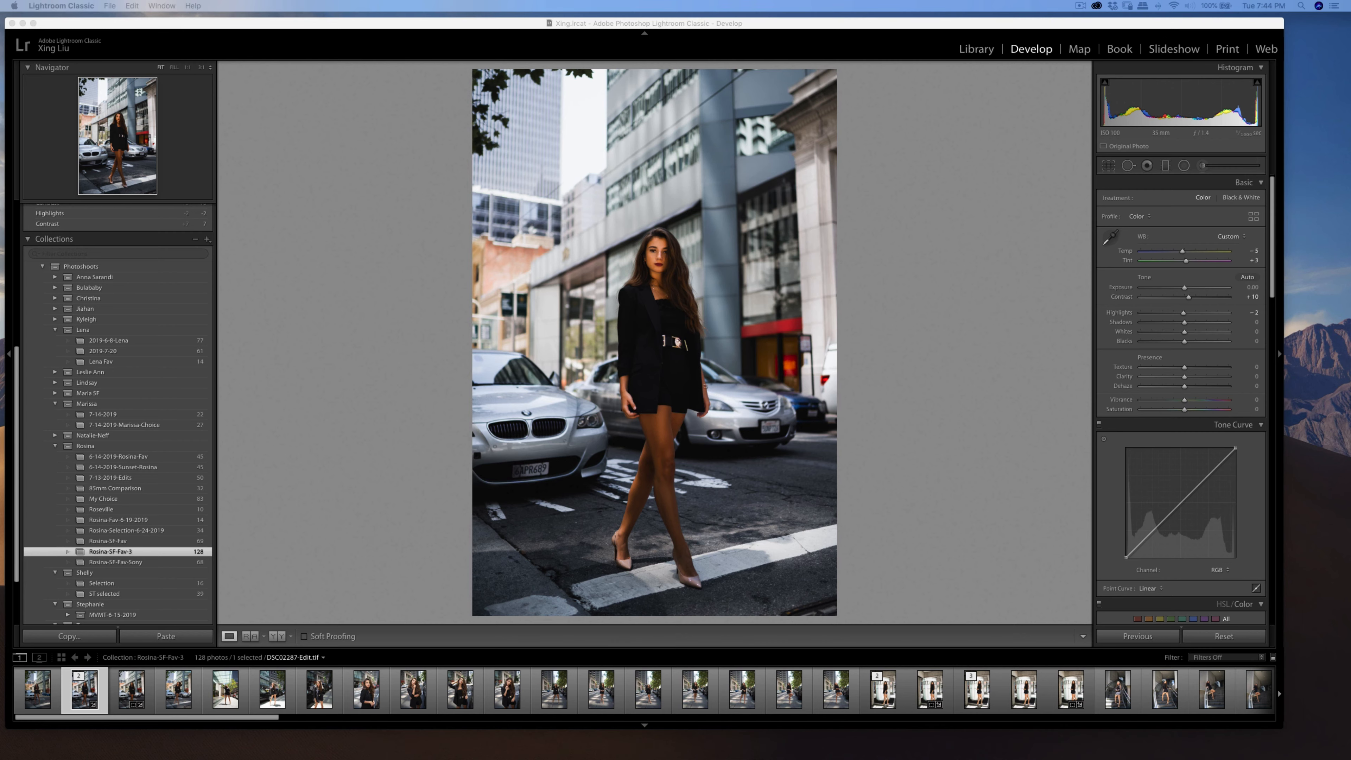
{"action": "left_click_drag", "start_coordinate": [897, 181], "coordinate": [1350, 131]}
{"action": "left_click", "coordinate": [950, 319]}
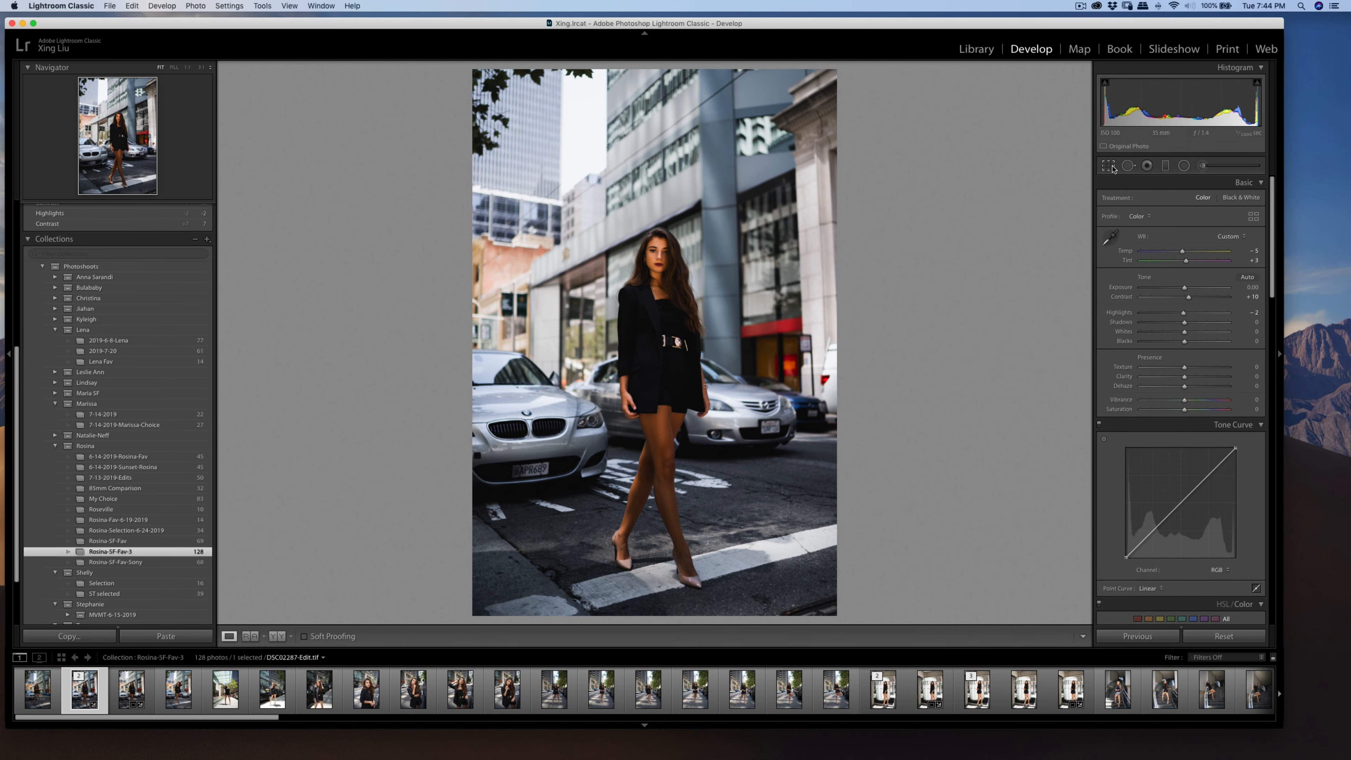
- Crop the retouched copy to the 4 x 5 / 8 x 10 aspect ratio, shifting the frame down around the woman
{"action": "left_click", "coordinate": [1109, 165]}
{"action": "left_click", "coordinate": [1220, 201]}
{"action": "left_click", "coordinate": [1223, 226]}
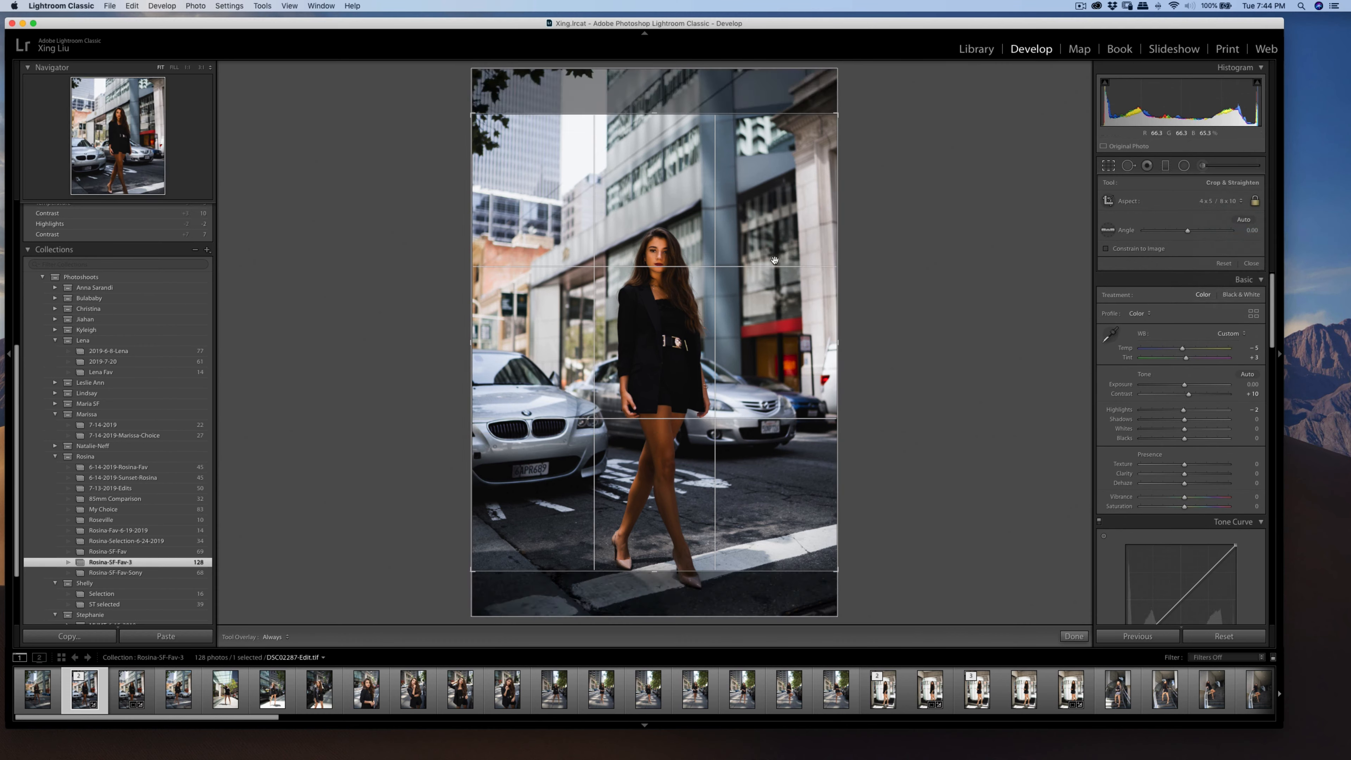
{"action": "left_click_drag", "start_coordinate": [775, 260], "coordinate": [768, 225]}
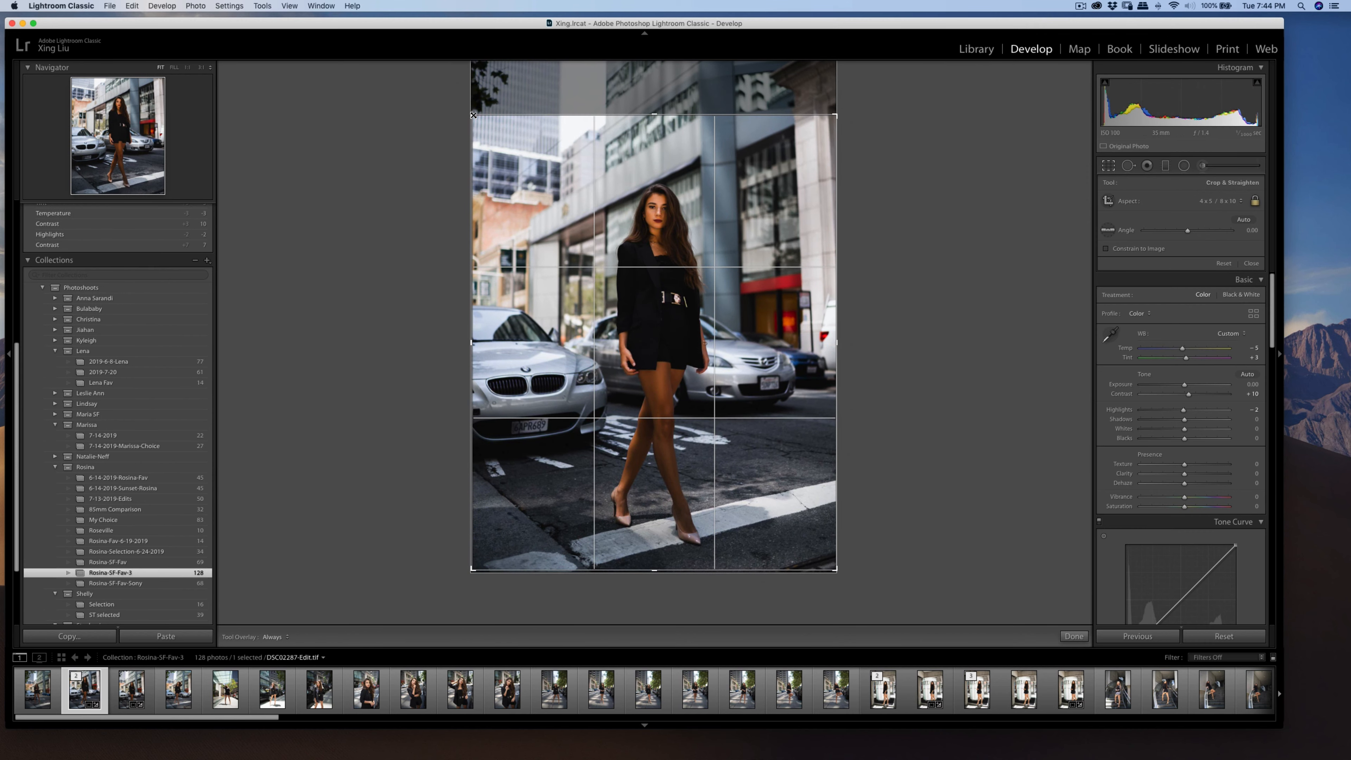
{"action": "left_click_drag", "start_coordinate": [474, 115], "coordinate": [472, 114]}
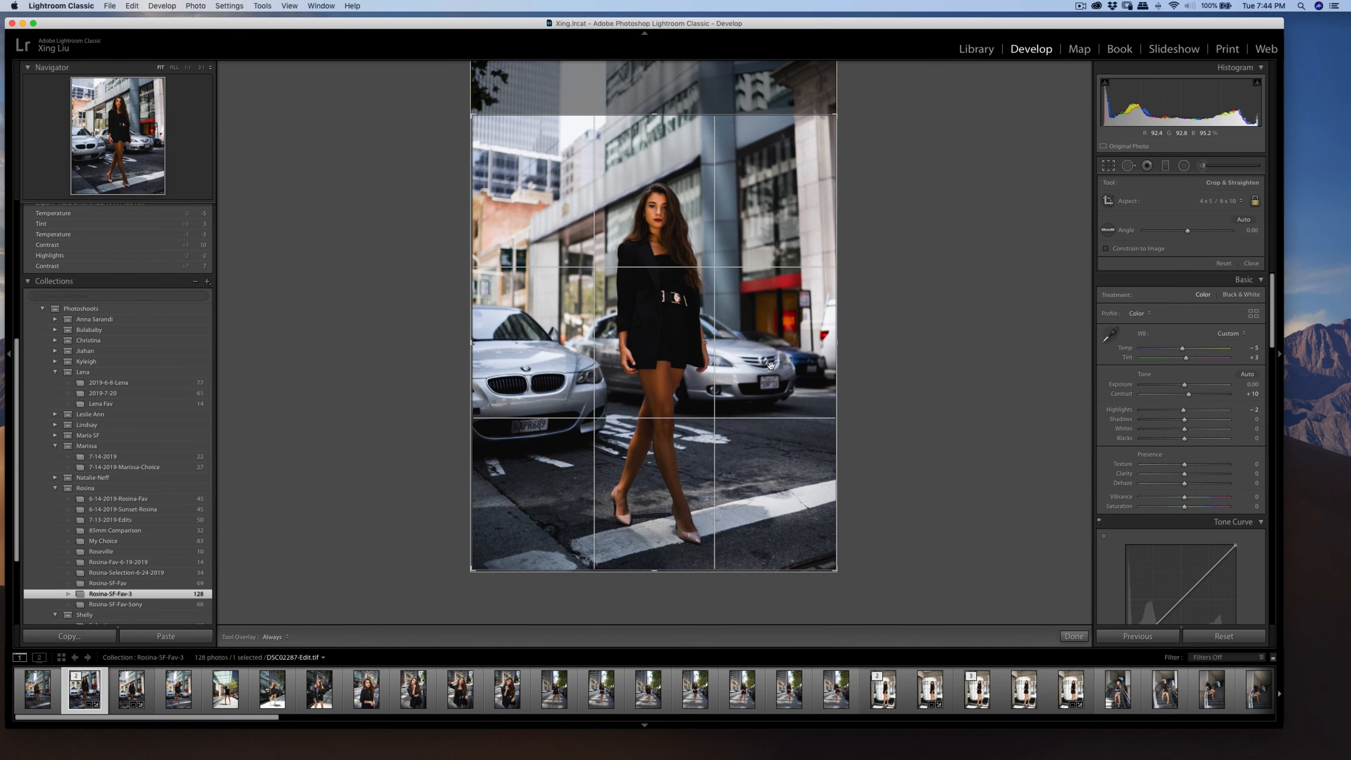
{"action": "left_click_drag", "start_coordinate": [770, 365], "coordinate": [770, 363]}
{"action": "key", "text": "Return"}
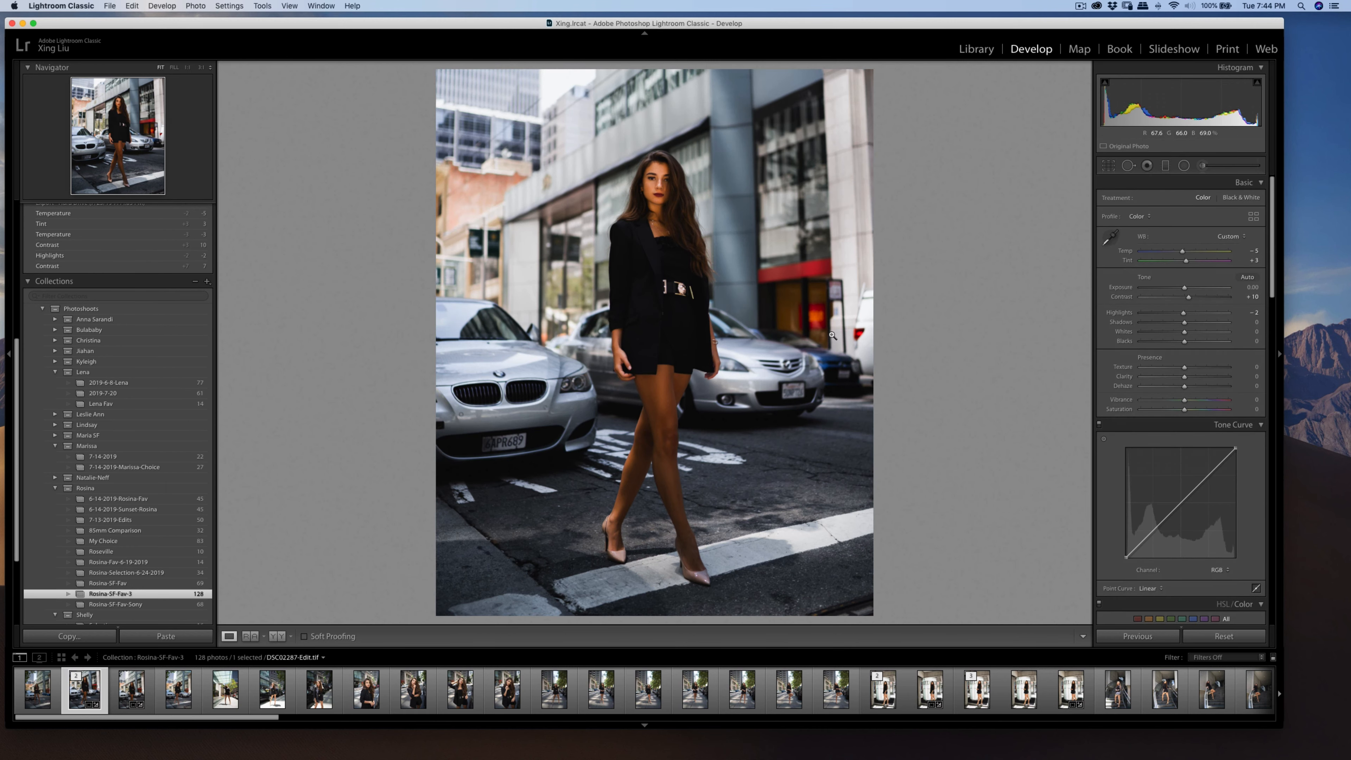
- Reopen the crop, tighten it slightly from the upper corner near the glass building and apply it
{"action": "left_click", "coordinate": [1108, 165]}
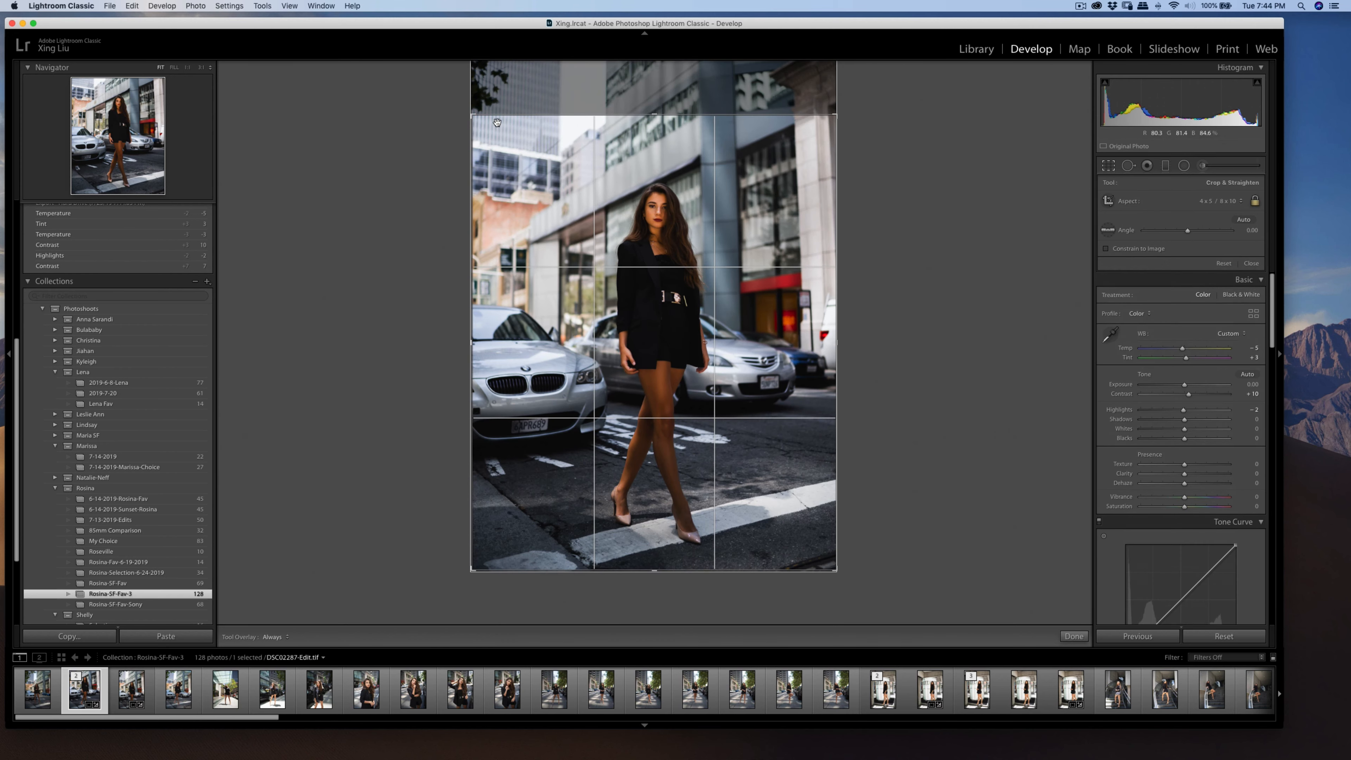
{"action": "left_click_drag", "start_coordinate": [472, 116], "coordinate": [477, 122]}
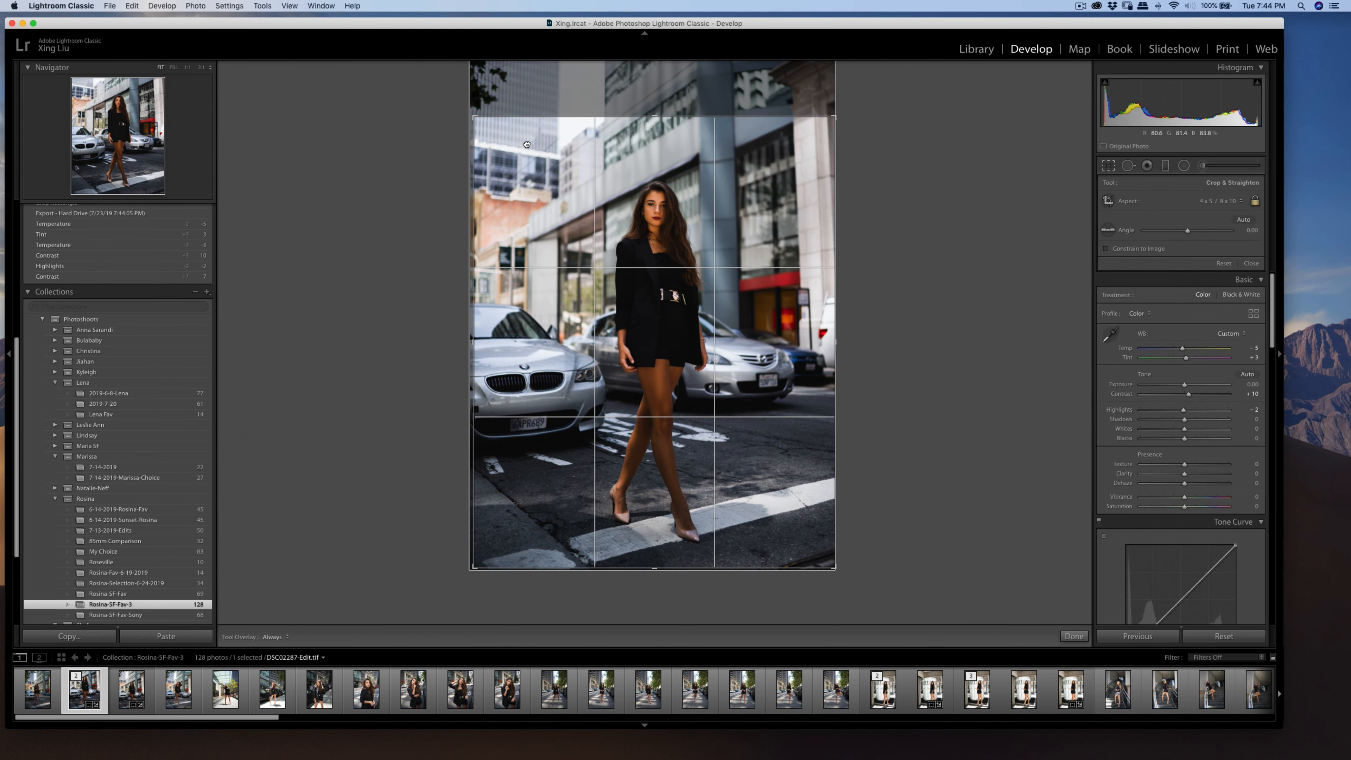
{"action": "double_click", "coordinate": [574, 173]}
{"action": "left_click", "coordinate": [1112, 165]}
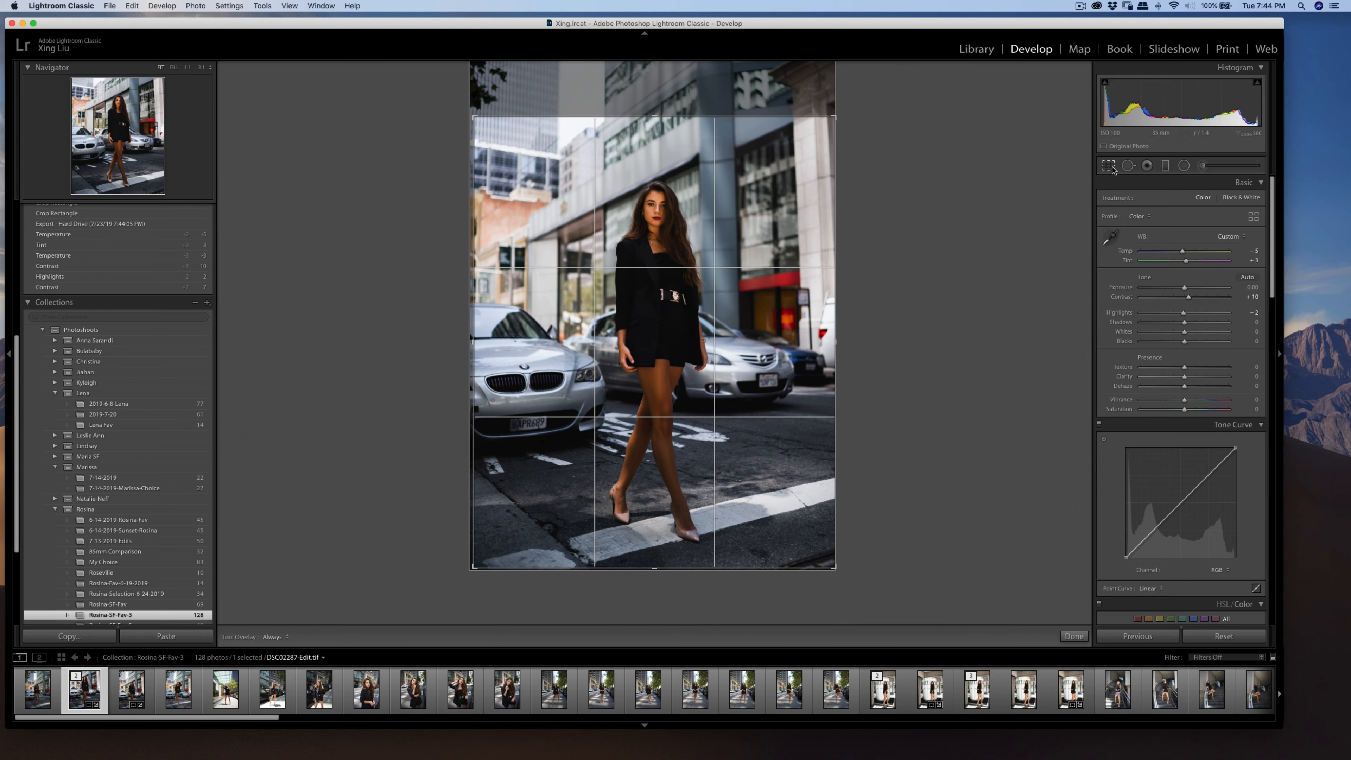
{"action": "left_click_drag", "start_coordinate": [936, 227], "coordinate": [935, 229]}
{"action": "double_click", "coordinate": [831, 307]}
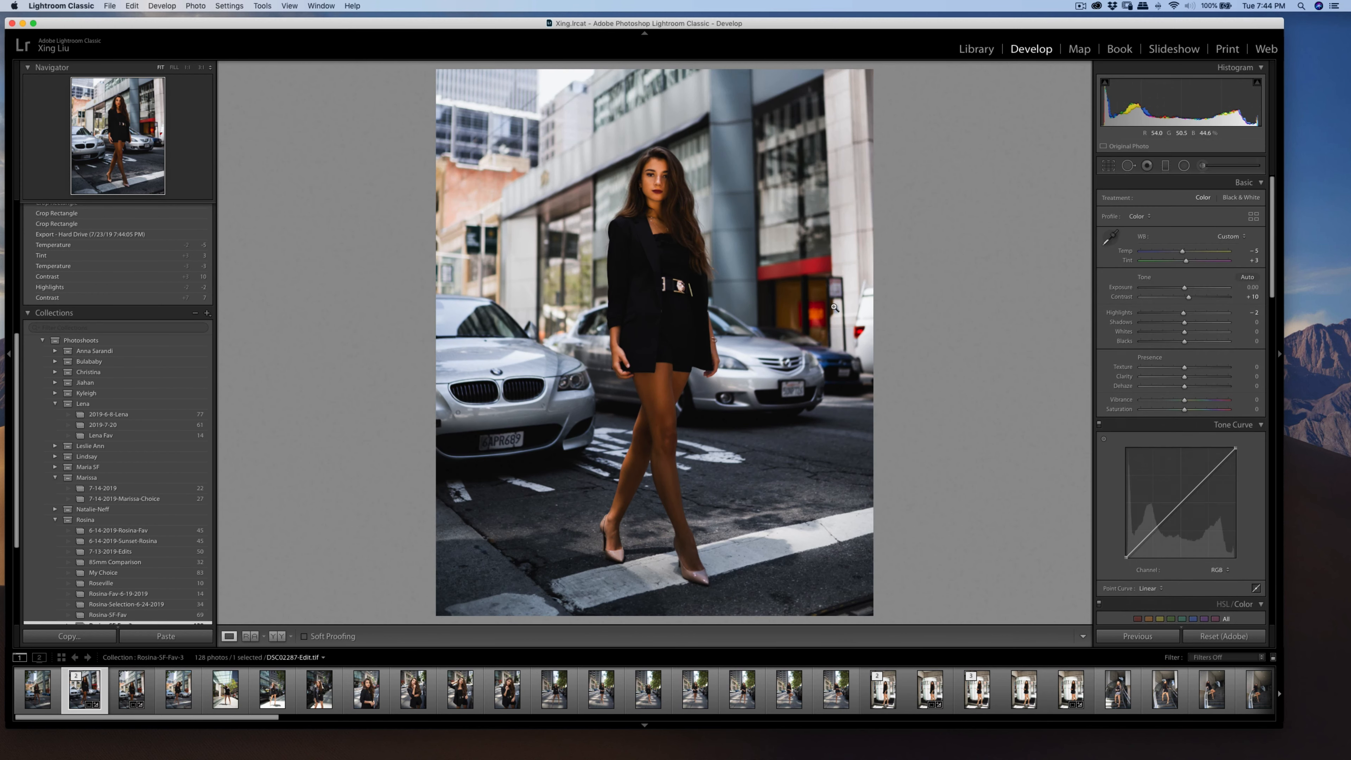
- Export the cropped copy under a unique name alongside the existing DSC02287-Edit.jpg
{"action": "key", "text": "super+shift+e"}
{"action": "left_click", "coordinate": [868, 403]}
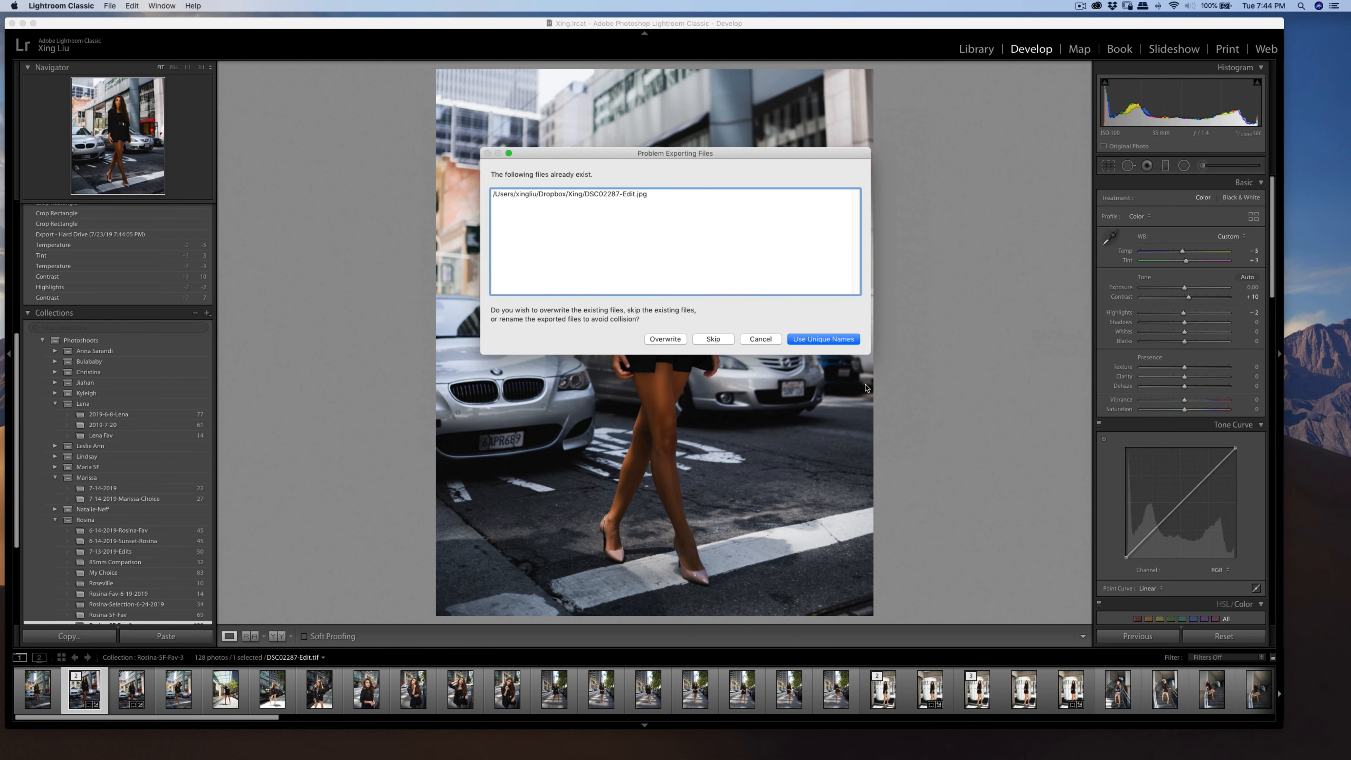
{"action": "left_click", "coordinate": [797, 344]}
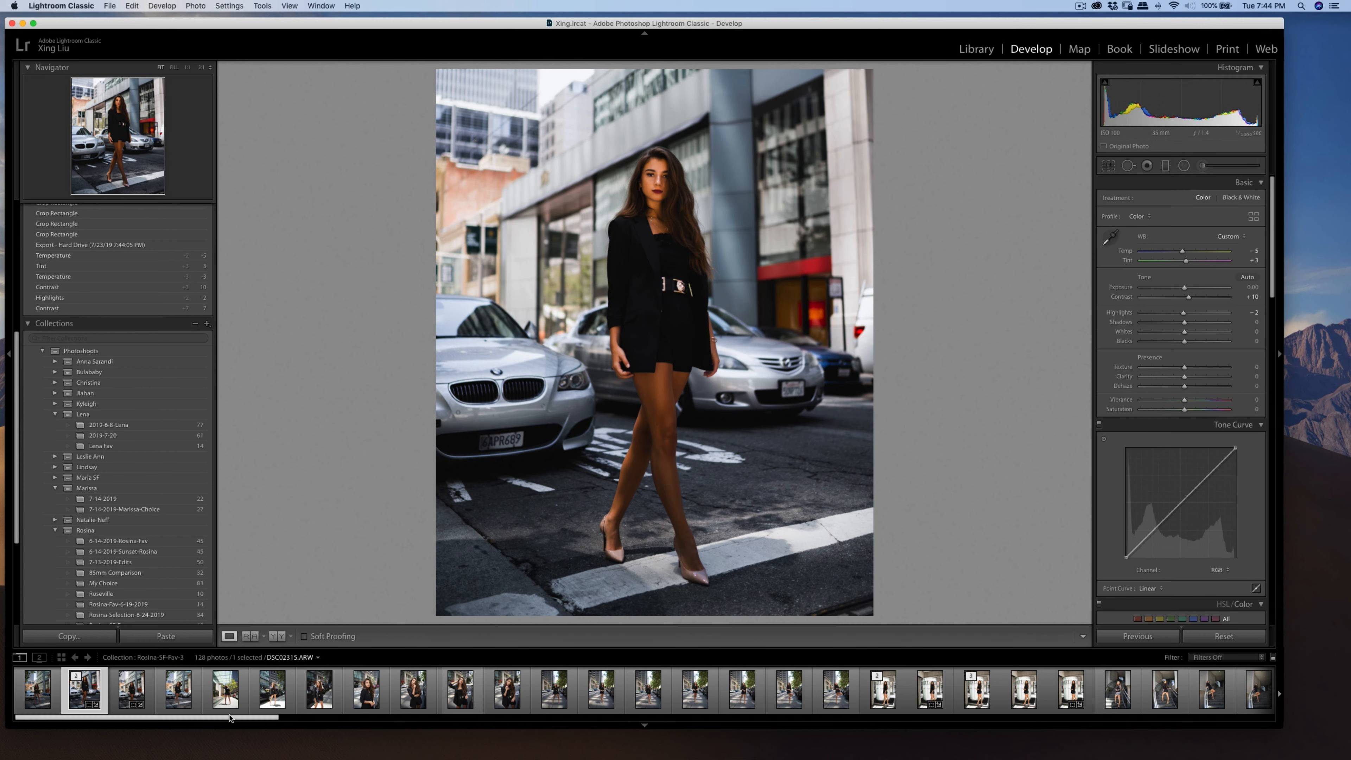
- Select the raw photo DSC02287.ARW and set its temperature to 6,365 and tint to +8
{"action": "left_click", "coordinate": [131, 691]}
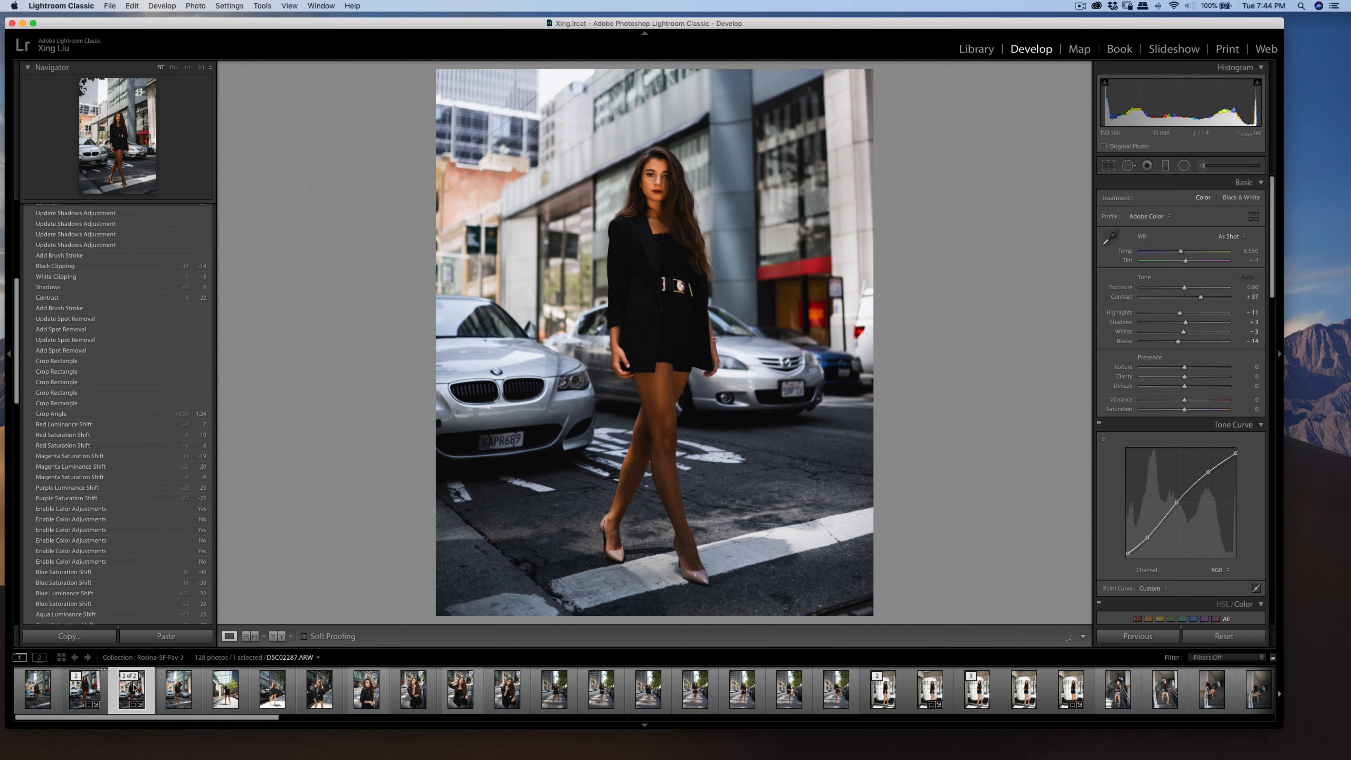
{"action": "left_click", "coordinate": [90, 640]}
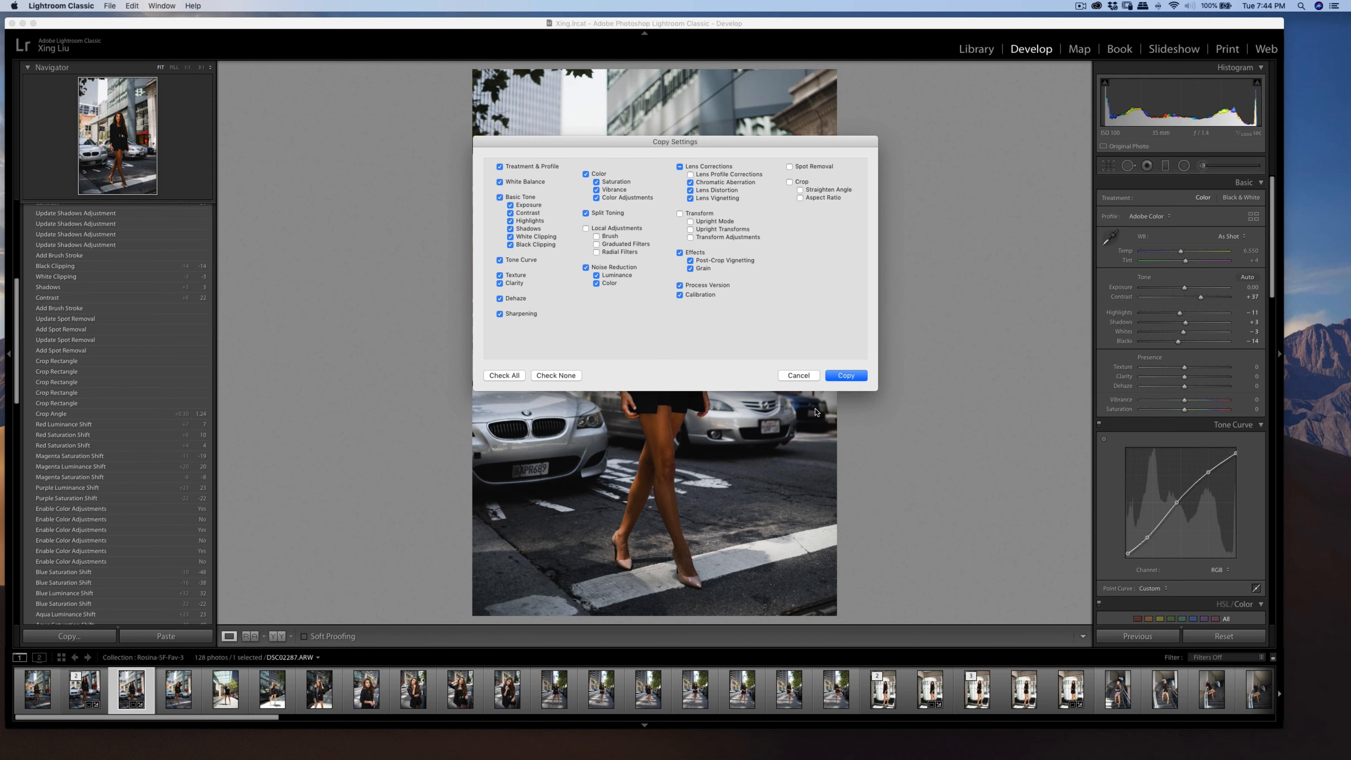
{"action": "left_click", "coordinate": [791, 377]}
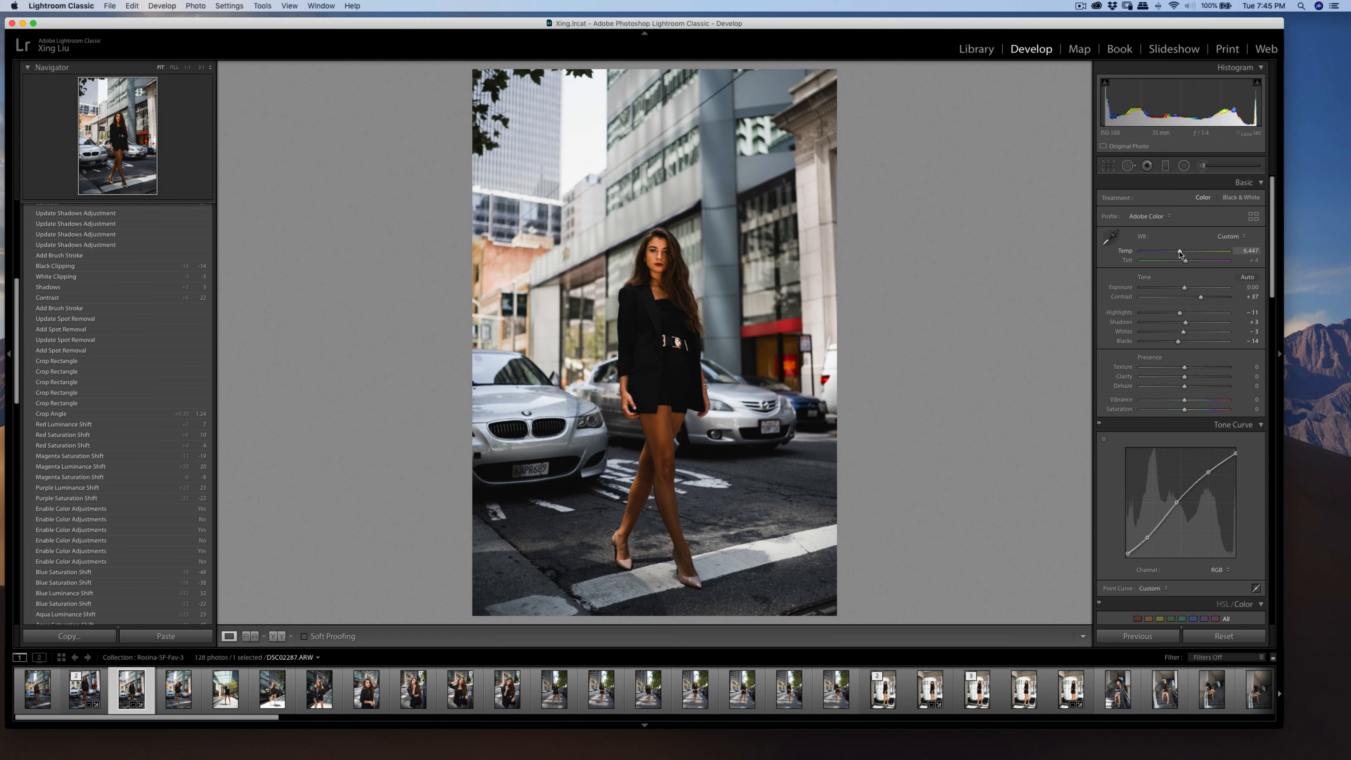
{"action": "left_click_drag", "start_coordinate": [1180, 251], "coordinate": [1187, 261]}
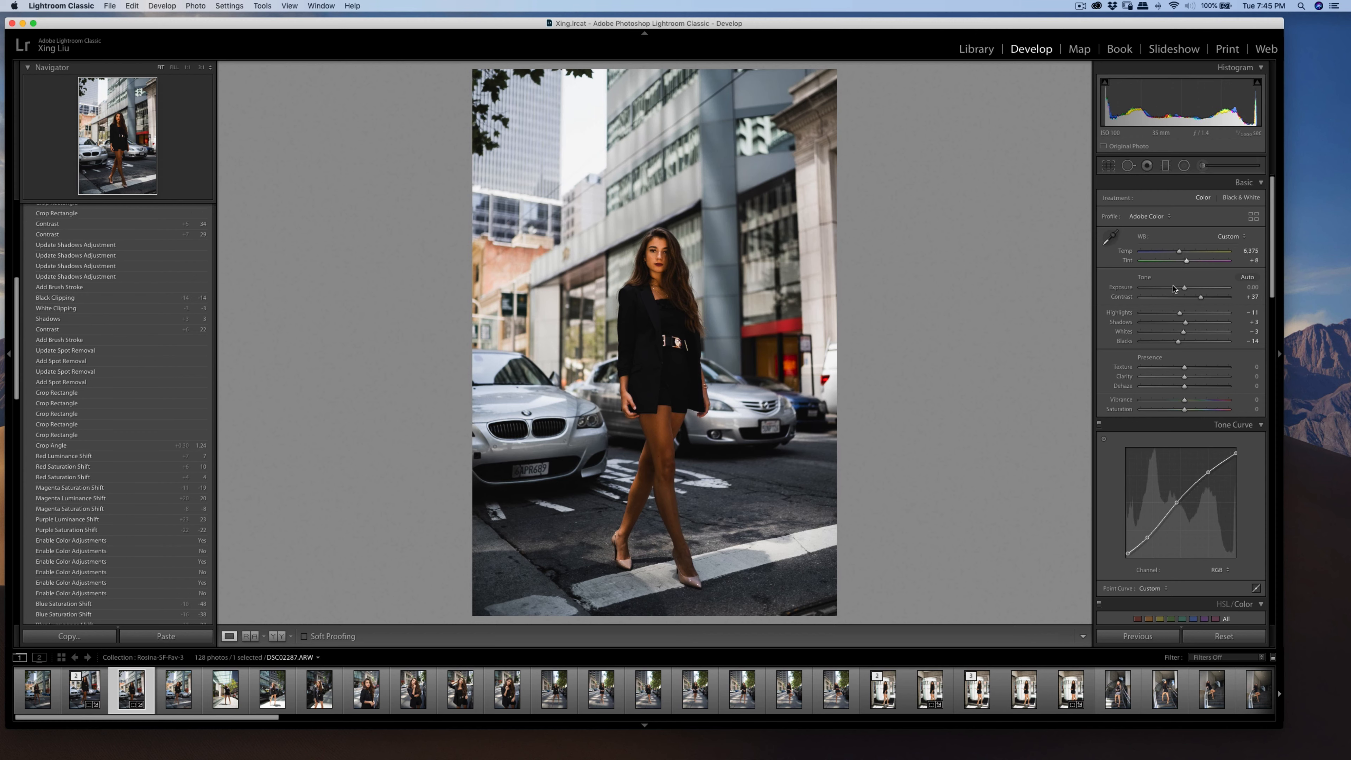
{"action": "left_click", "coordinate": [1178, 256]}
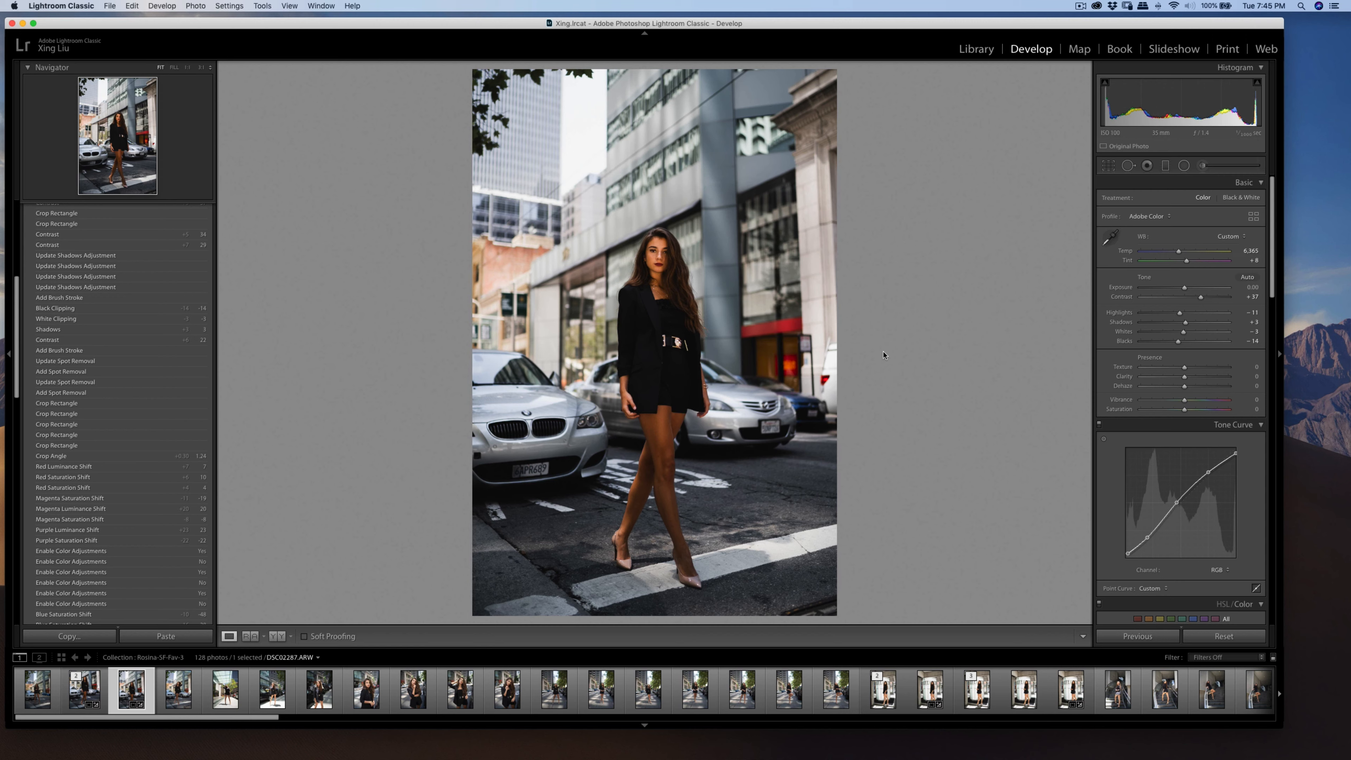
- Copy the develop settings from DSC02287.ARW and select the unedited photo DSC02270.ARW
{"action": "key", "text": "super+shift+c"}
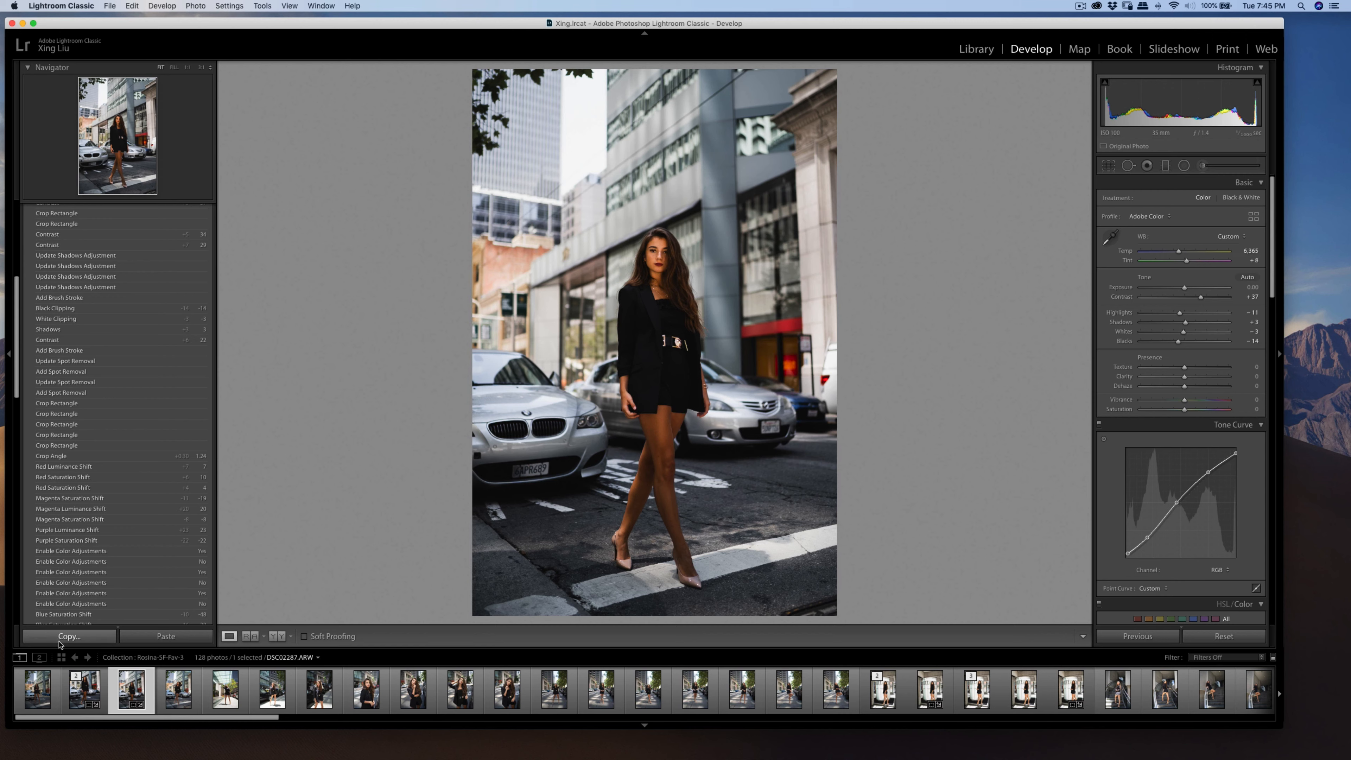
{"action": "left_click", "coordinate": [828, 377]}
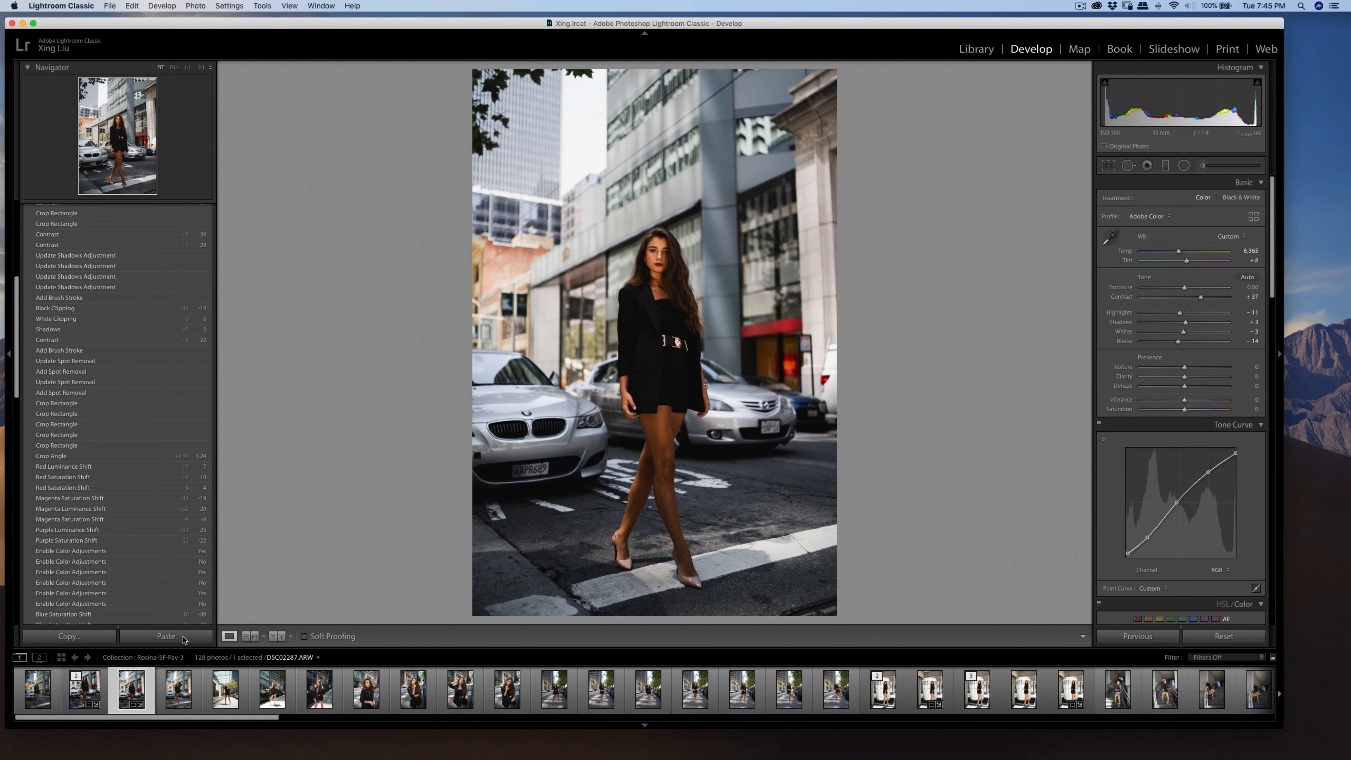
{"action": "left_click", "coordinate": [47, 699]}
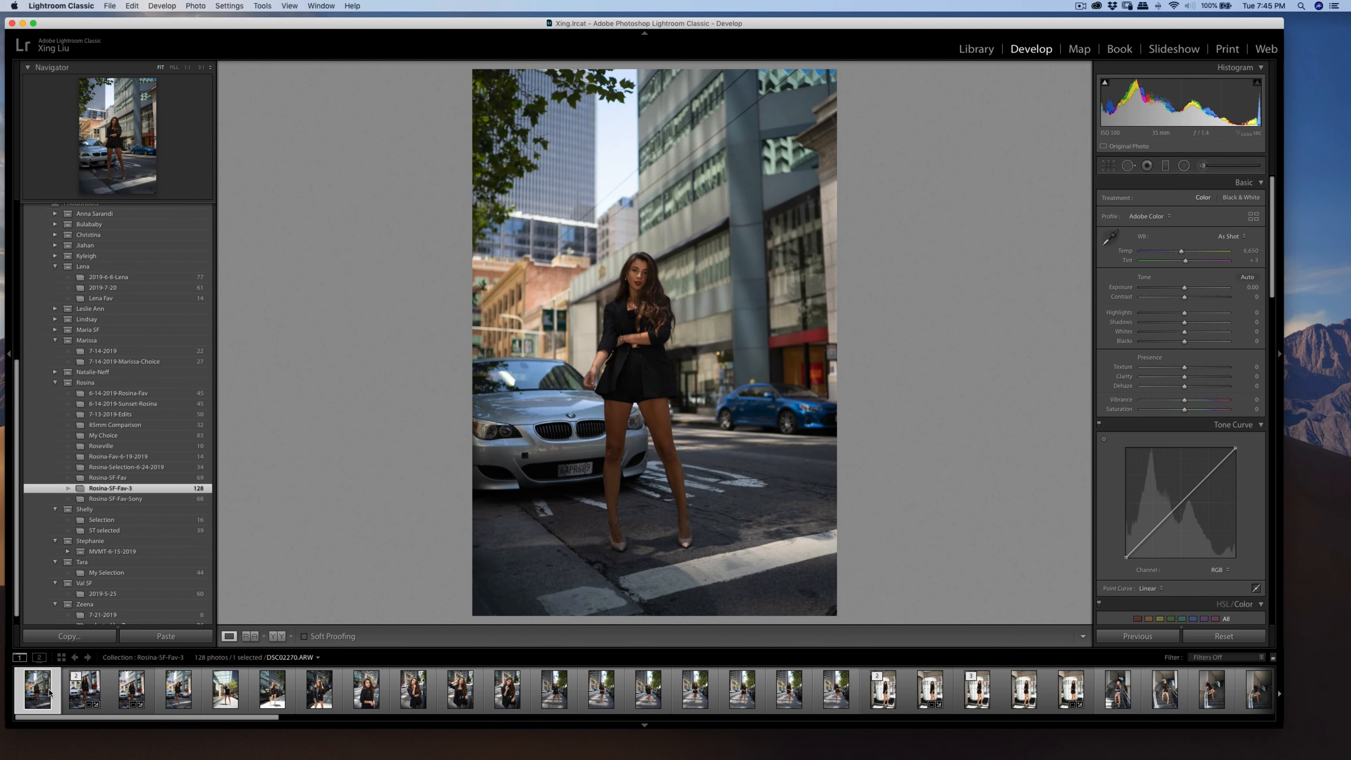
- Paste the copied settings onto DSC02270.ARW and refine its tones, lifting the tone curve's midpoint slightly and setting shadows to +18
{"action": "left_click", "coordinate": [159, 636]}
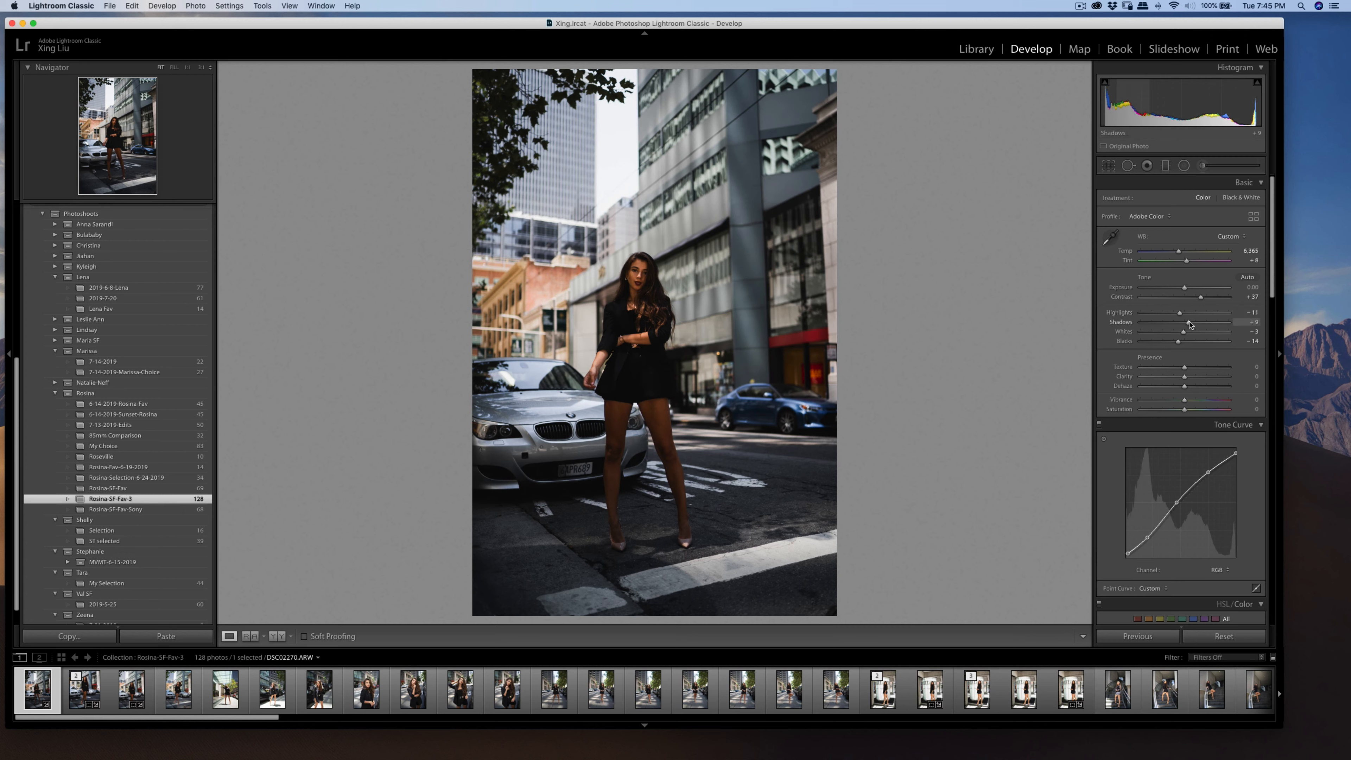
{"action": "left_click_drag", "start_coordinate": [1189, 321], "coordinate": [1193, 322]}
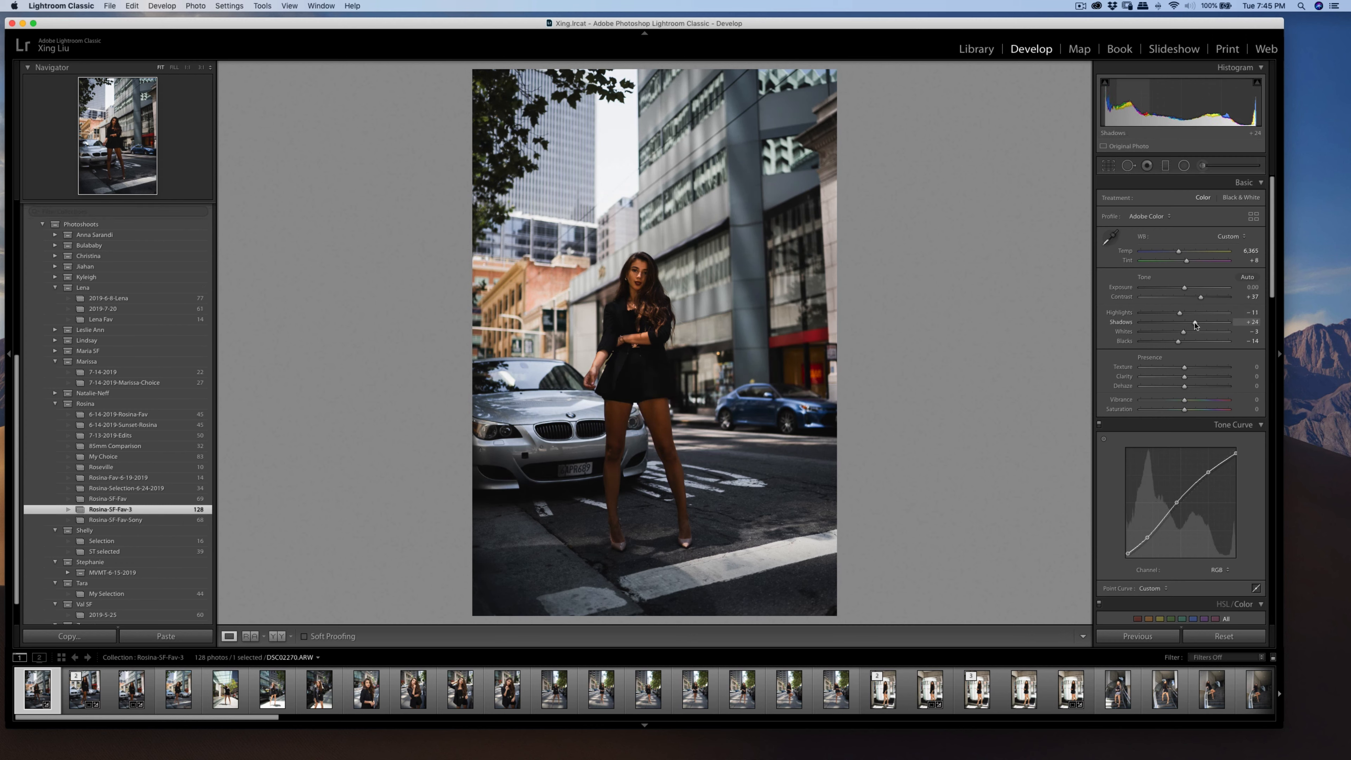
{"action": "left_click_drag", "start_coordinate": [1194, 325], "coordinate": [1189, 322]}
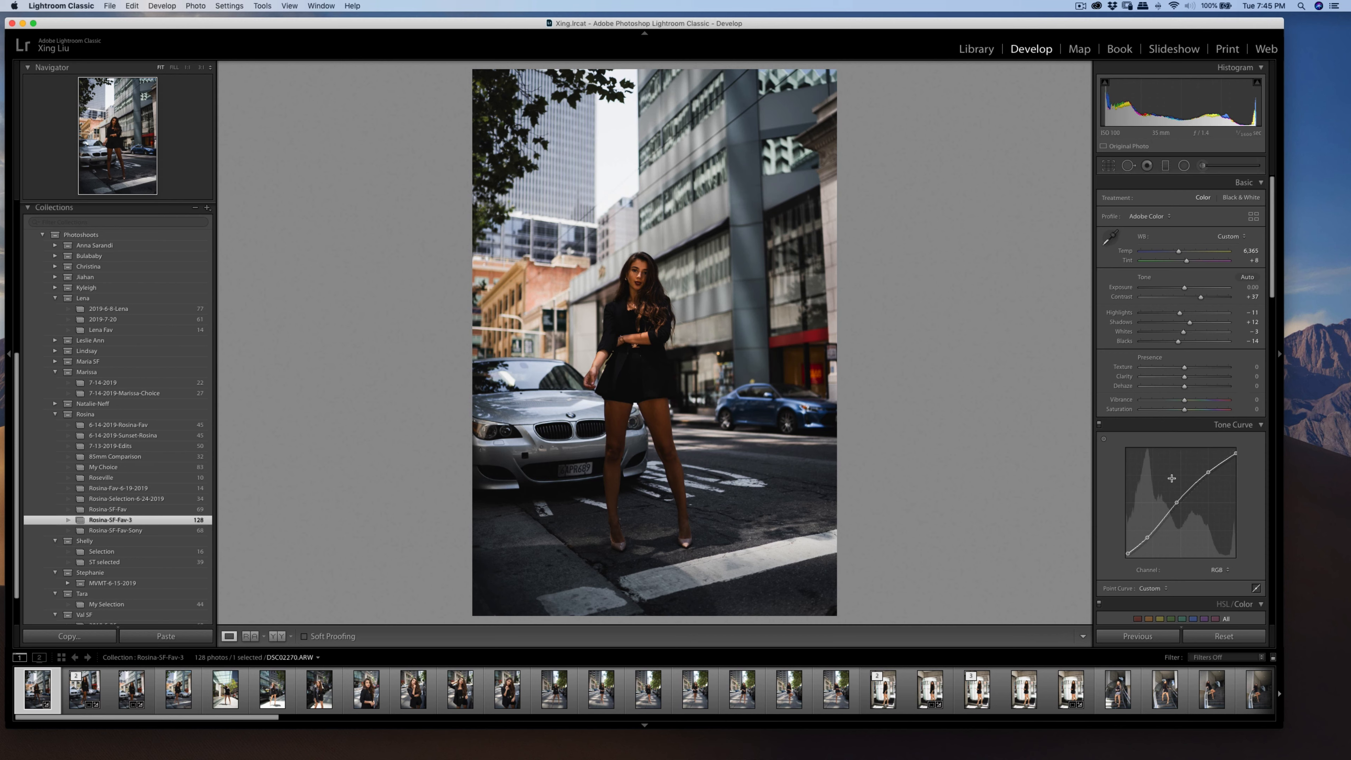
{"action": "left_click_drag", "start_coordinate": [1177, 506], "coordinate": [1178, 501]}
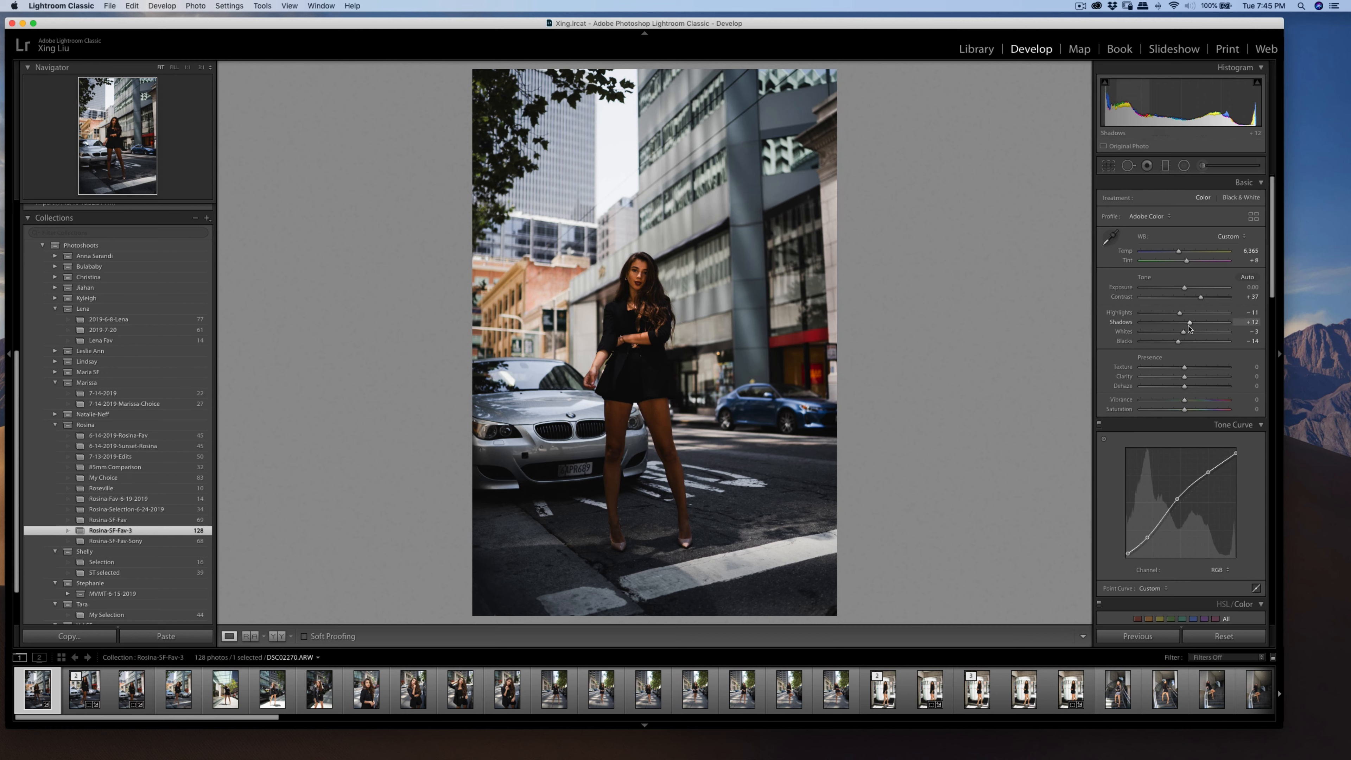
{"action": "left_click_drag", "start_coordinate": [1194, 327], "coordinate": [1191, 330]}
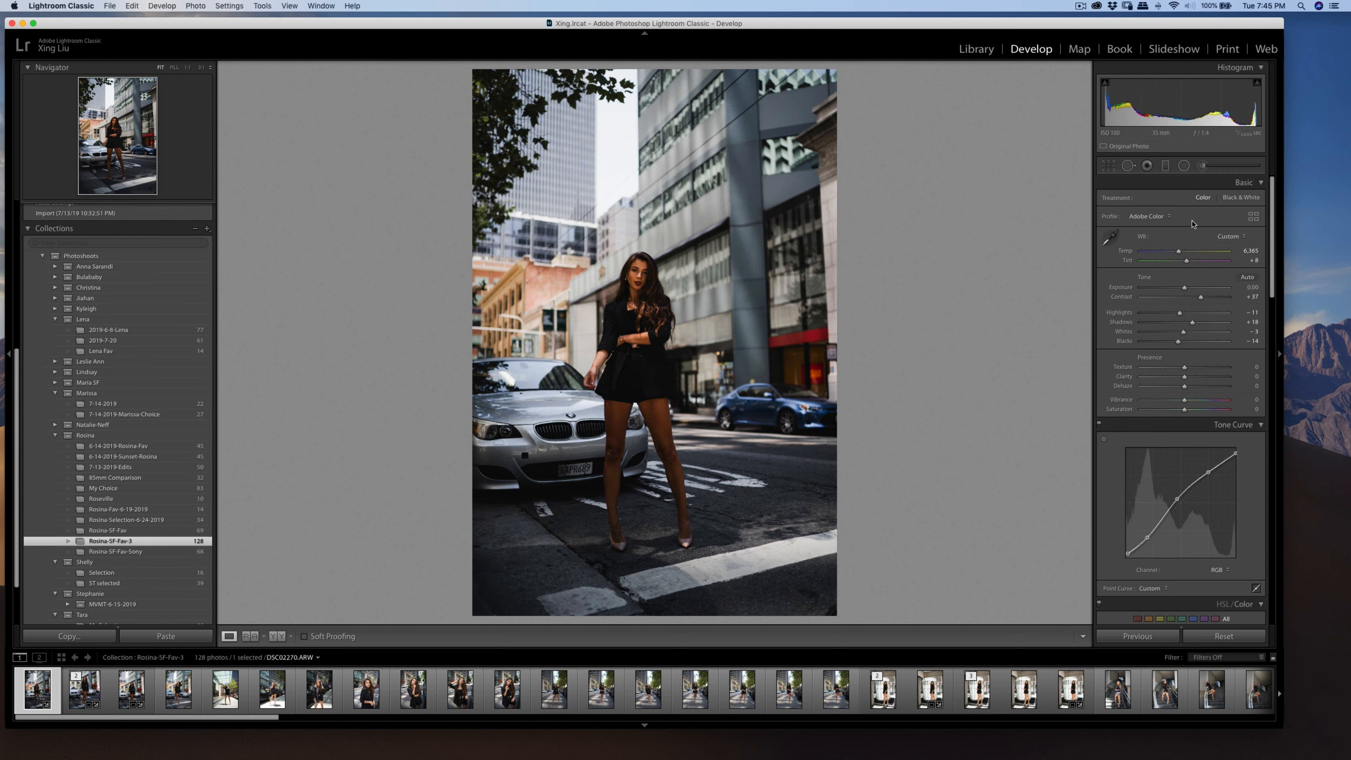
- Paint a shadows brush adjustment over the woman's face and legs with Auto Mask on and an amount of 22
{"action": "left_click", "coordinate": [1202, 165]}
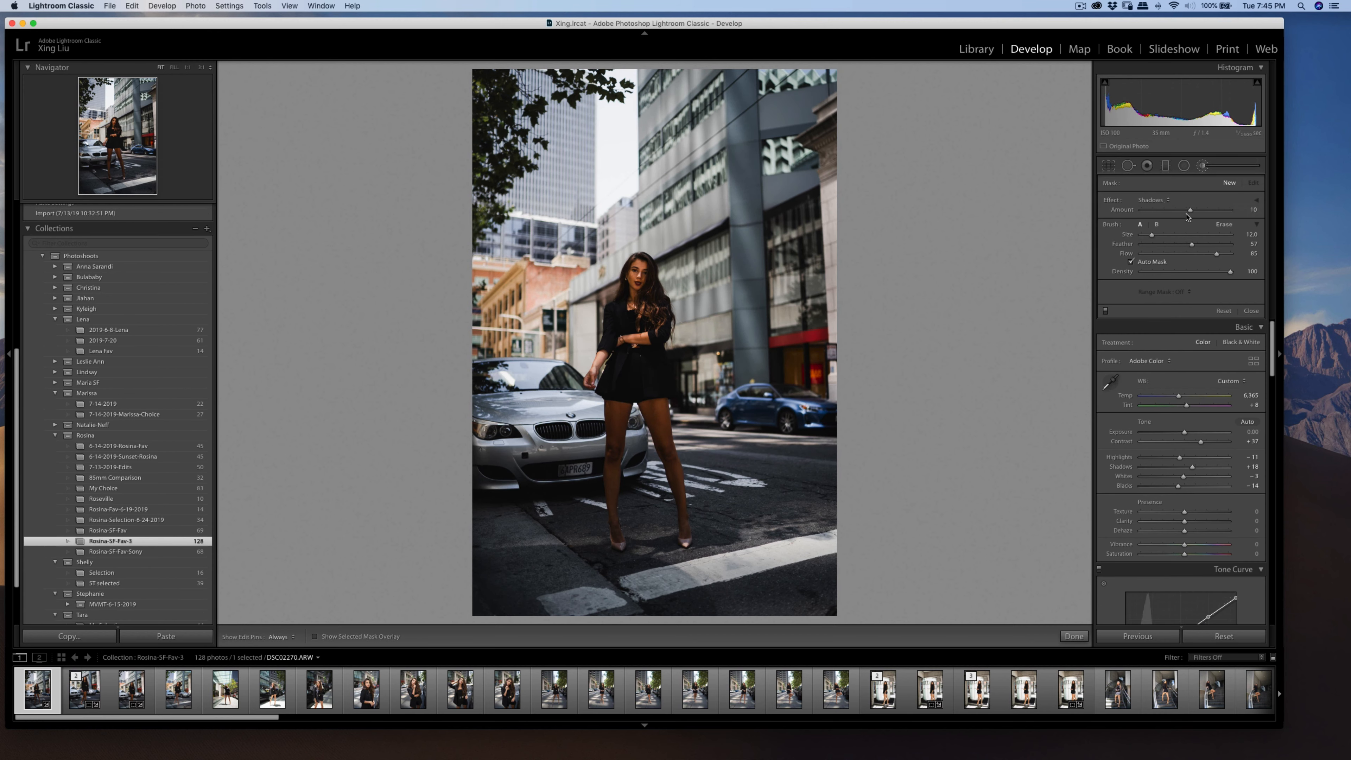
{"action": "left_click_drag", "start_coordinate": [1186, 215], "coordinate": [1190, 212]}
{"action": "scroll", "coordinate": [636, 303], "scroll_direction": "down", "scroll_amount": 6}
{"action": "left_click_drag", "start_coordinate": [637, 282], "coordinate": [640, 276]}
{"action": "left_click_drag", "start_coordinate": [610, 512], "coordinate": [613, 522]}
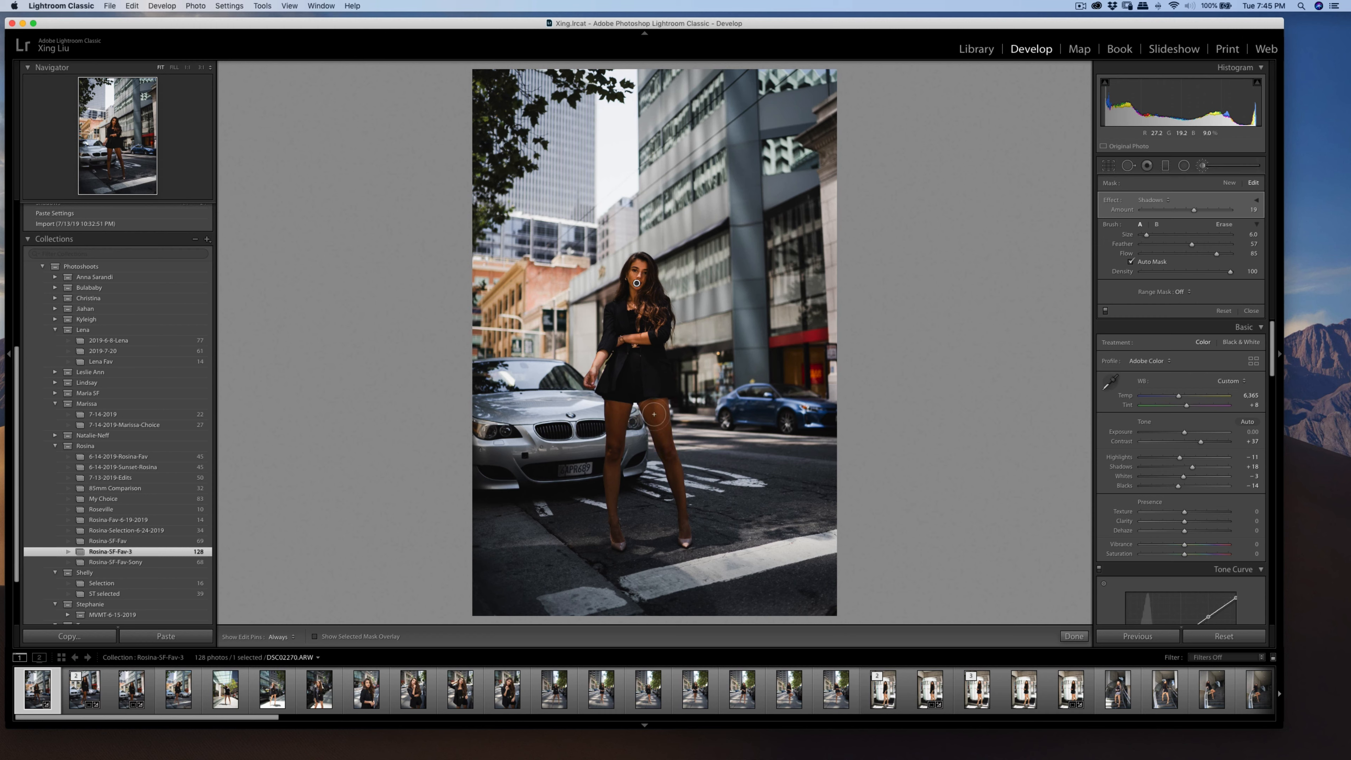
{"action": "key", "text": "["}
{"action": "left_click_drag", "start_coordinate": [656, 411], "coordinate": [672, 501]}
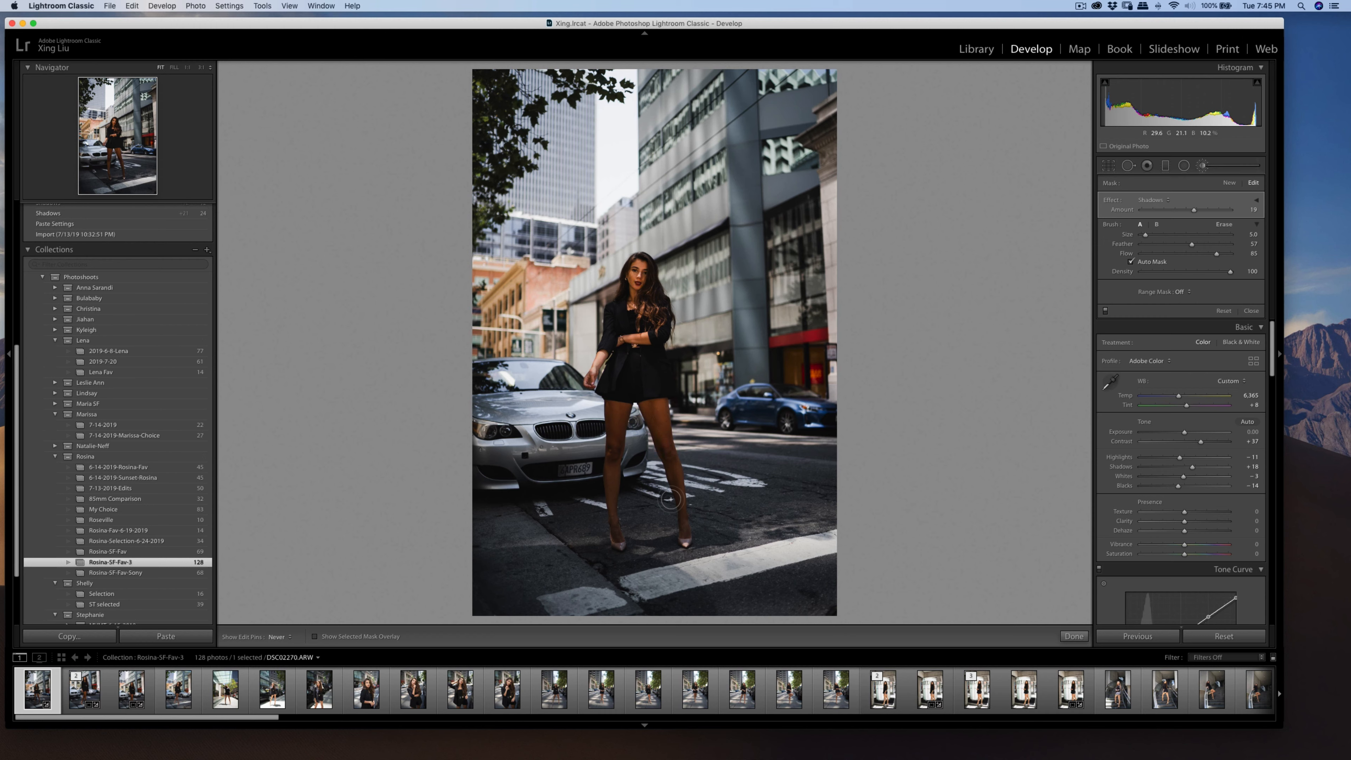
{"action": "mouse_move", "coordinate": [661, 439]}
{"action": "left_mouse_down"}
{"action": "mouse_move", "coordinate": [682, 523]}
{"action": "mouse_move", "coordinate": [645, 518]}
{"action": "left_mouse_up"}
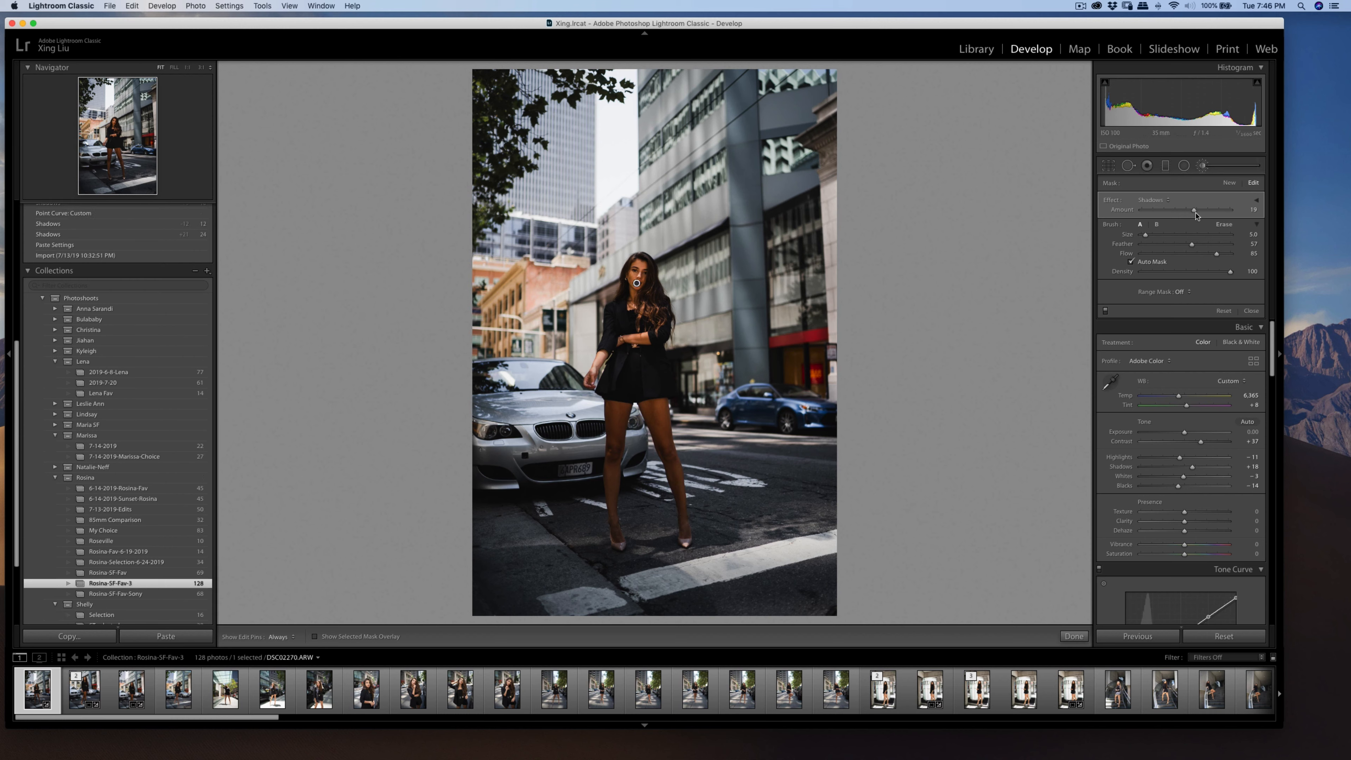
{"action": "left_click_drag", "start_coordinate": [1195, 211], "coordinate": [1197, 212]}
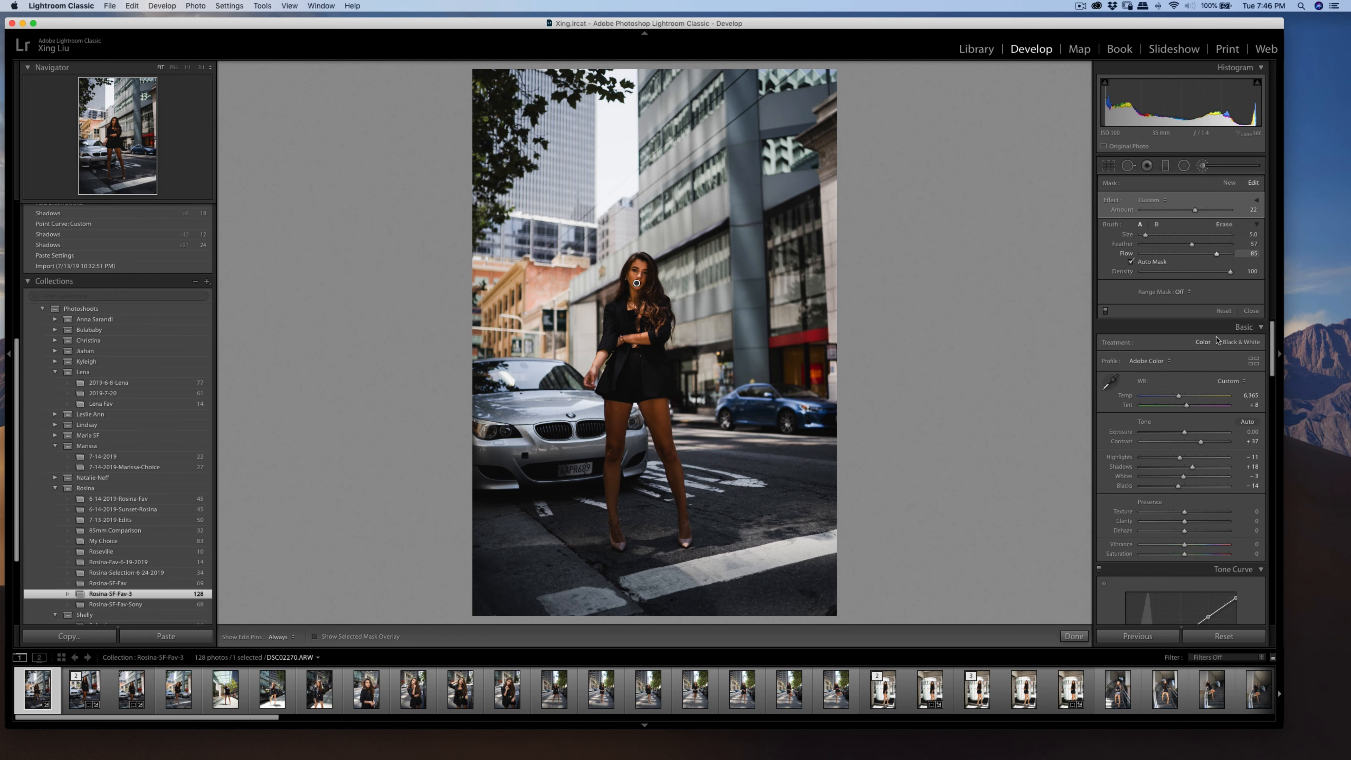
- Set the contrast to +46, finish brushing and straighten the photo with a crop angle of 0.37
{"action": "left_click_drag", "start_coordinate": [1201, 442], "coordinate": [1206, 442]}
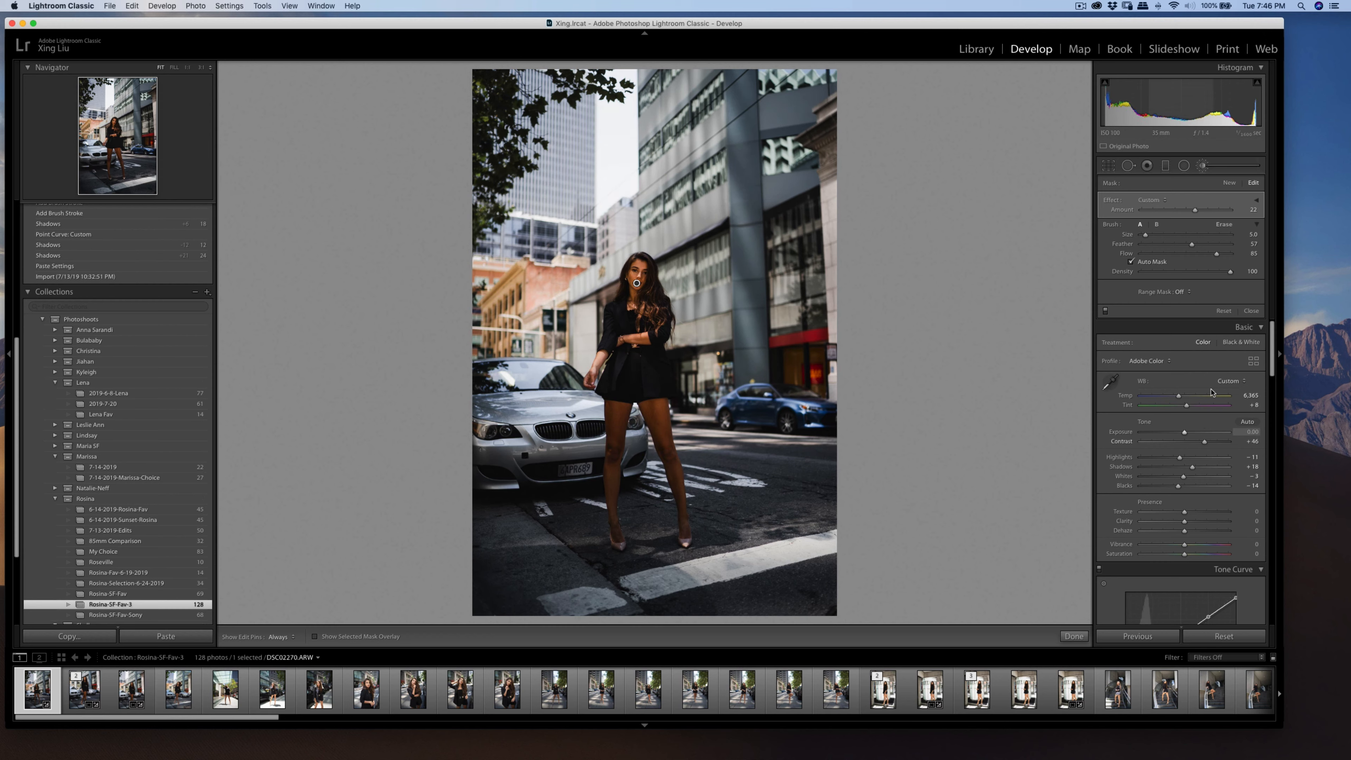
{"action": "left_click", "coordinate": [1205, 167]}
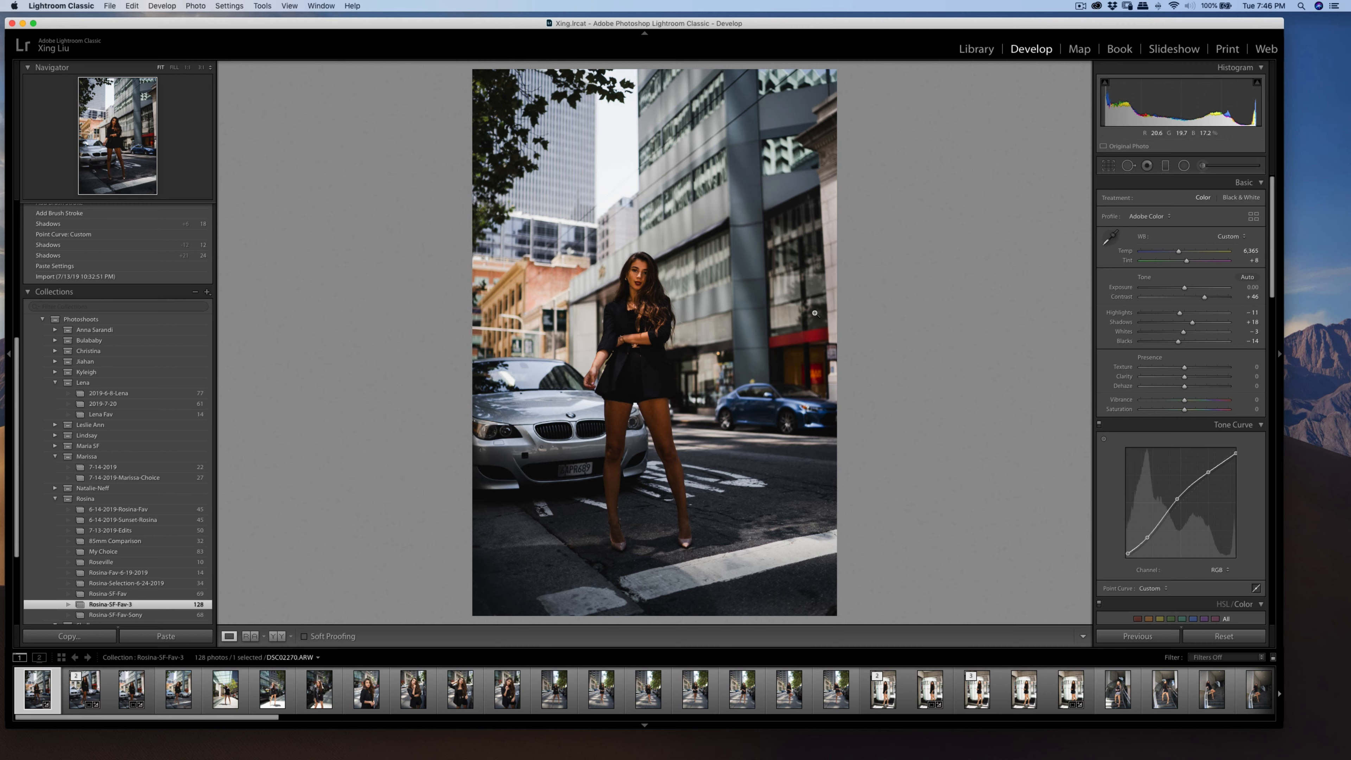
{"action": "left_click", "coordinate": [1110, 166]}
{"action": "key", "text": "r"}
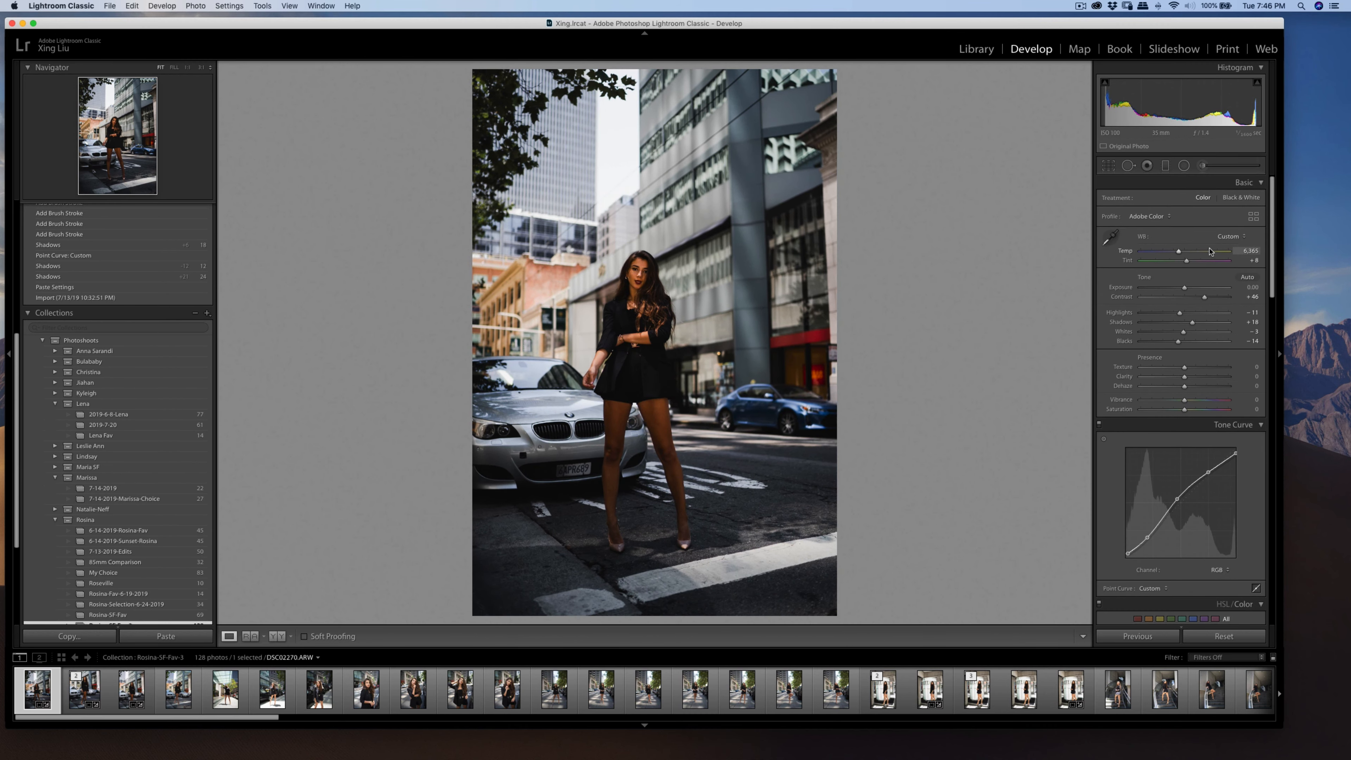
- Set the exposure to +0.20 and crop the photo slightly tighter from its upper corners, keeping the original aspect ratio
{"action": "left_click_drag", "start_coordinate": [1184, 287], "coordinate": [1189, 287]}
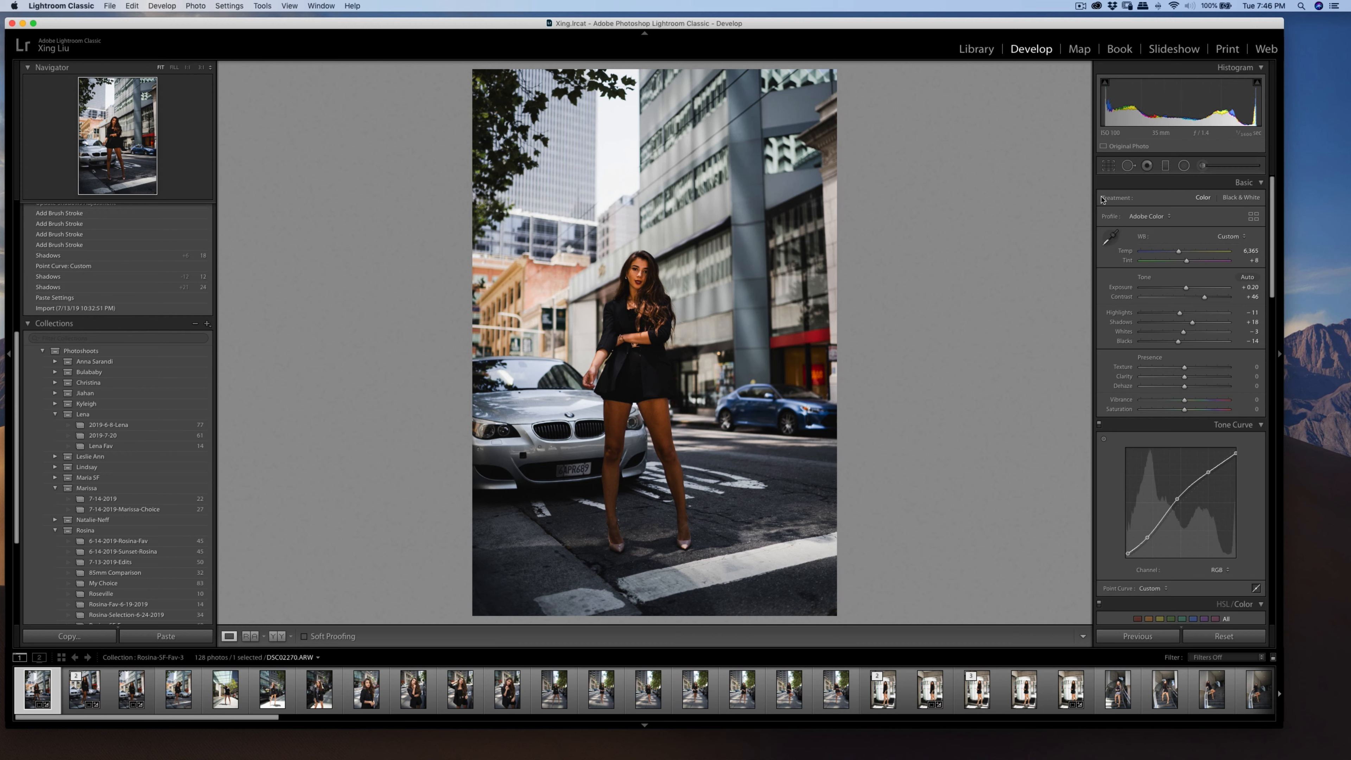
{"action": "left_click", "coordinate": [1108, 166]}
{"action": "left_click_drag", "start_coordinate": [837, 69], "coordinate": [829, 84]}
{"action": "left_click_drag", "start_coordinate": [776, 141], "coordinate": [774, 138]}
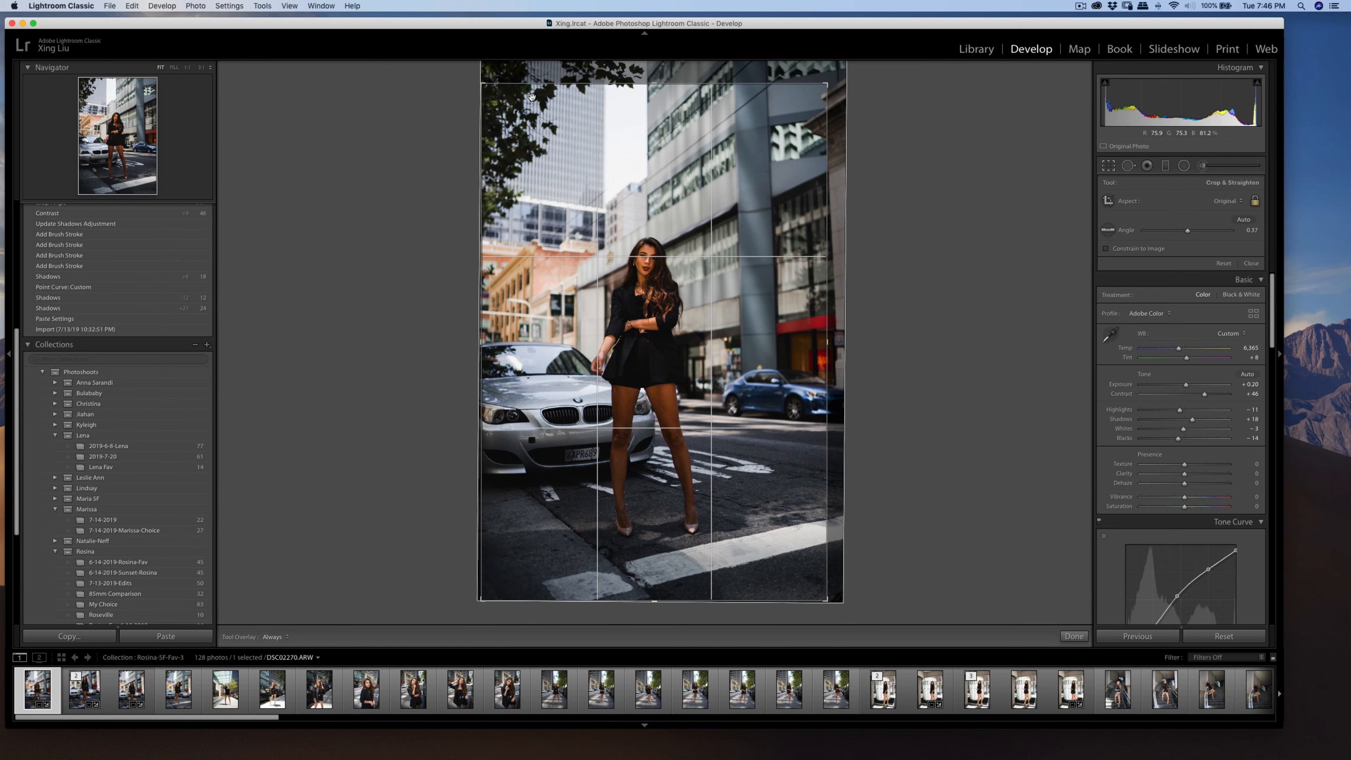
{"action": "left_click_drag", "start_coordinate": [482, 84], "coordinate": [484, 86]}
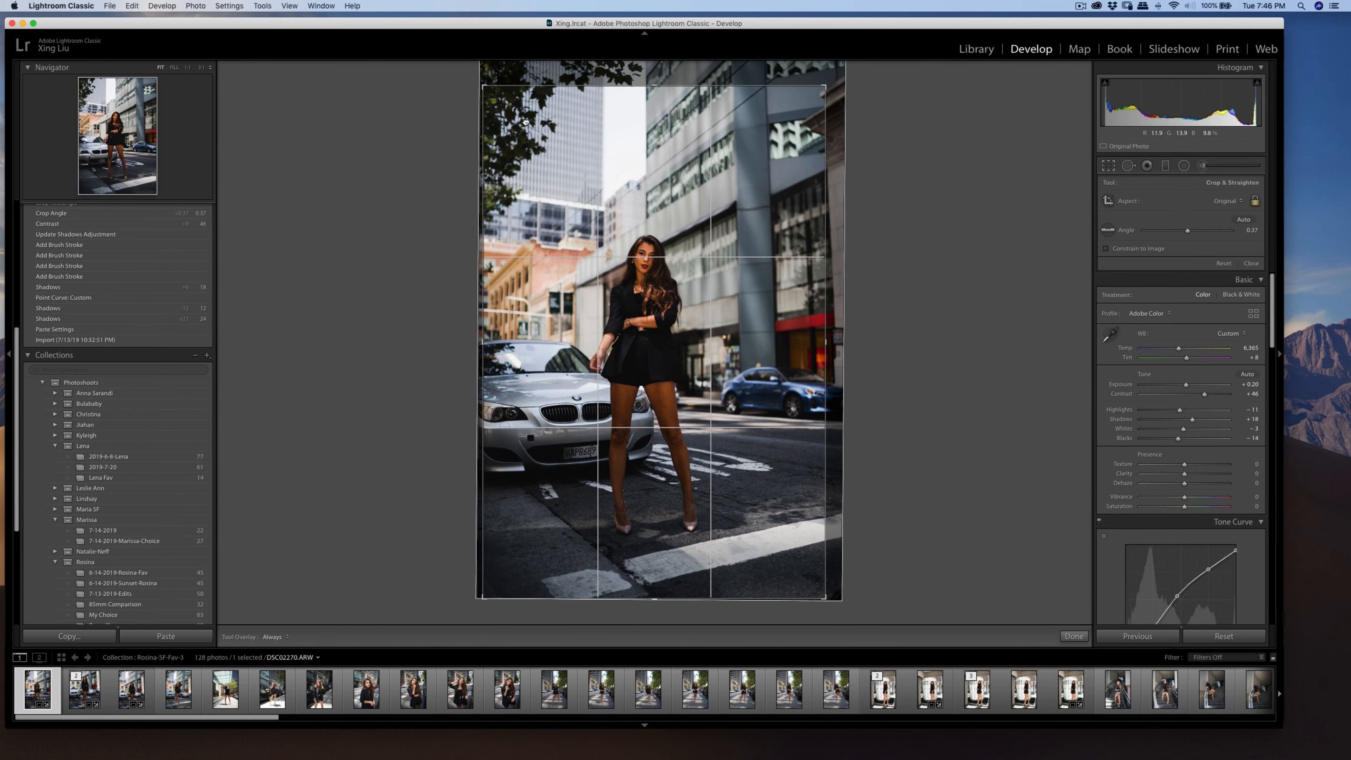
{"action": "key", "text": "Return"}
- Open a copy of DSC02270.ARW with Lightroom adjustments in Portraiture 3
{"action": "right_click", "coordinate": [663, 291]}
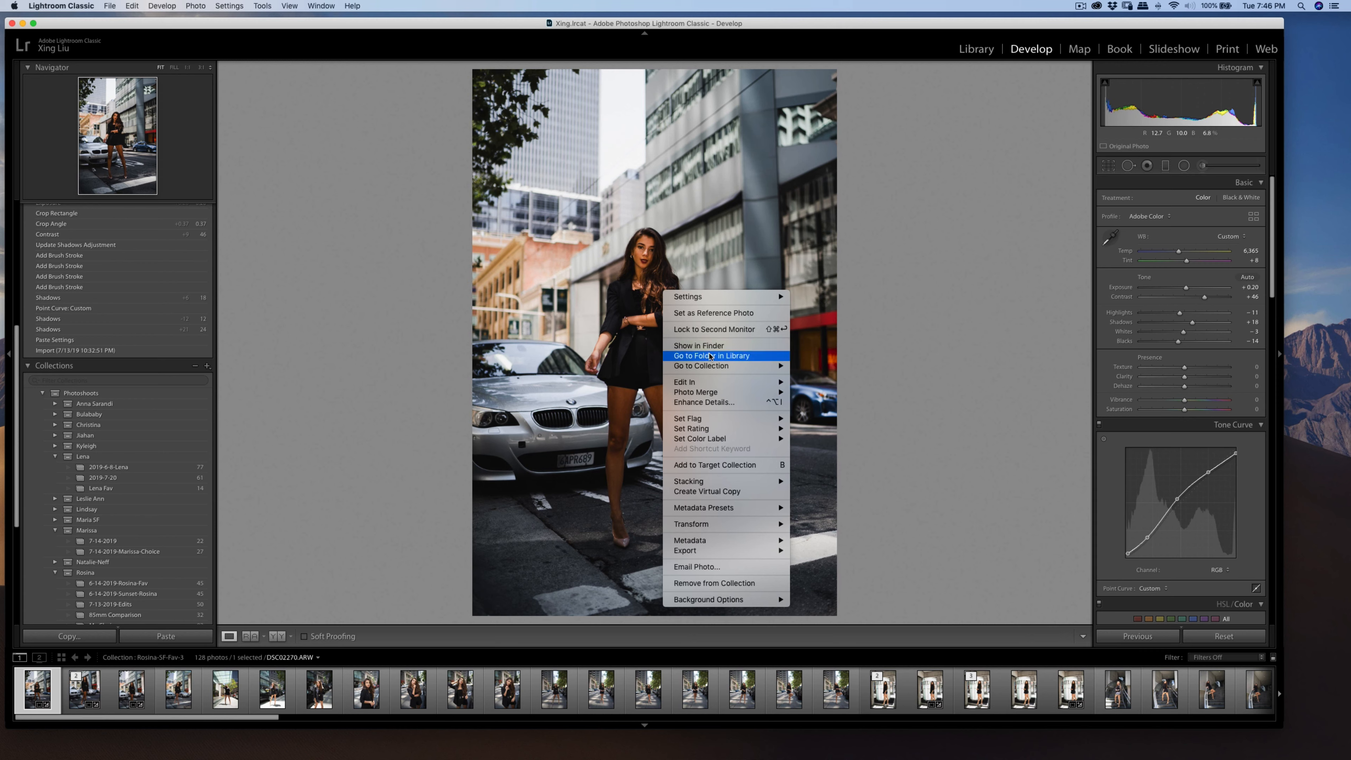
{"action": "mouse_move", "coordinate": [756, 382]}
{"action": "left_click", "coordinate": [838, 394]}
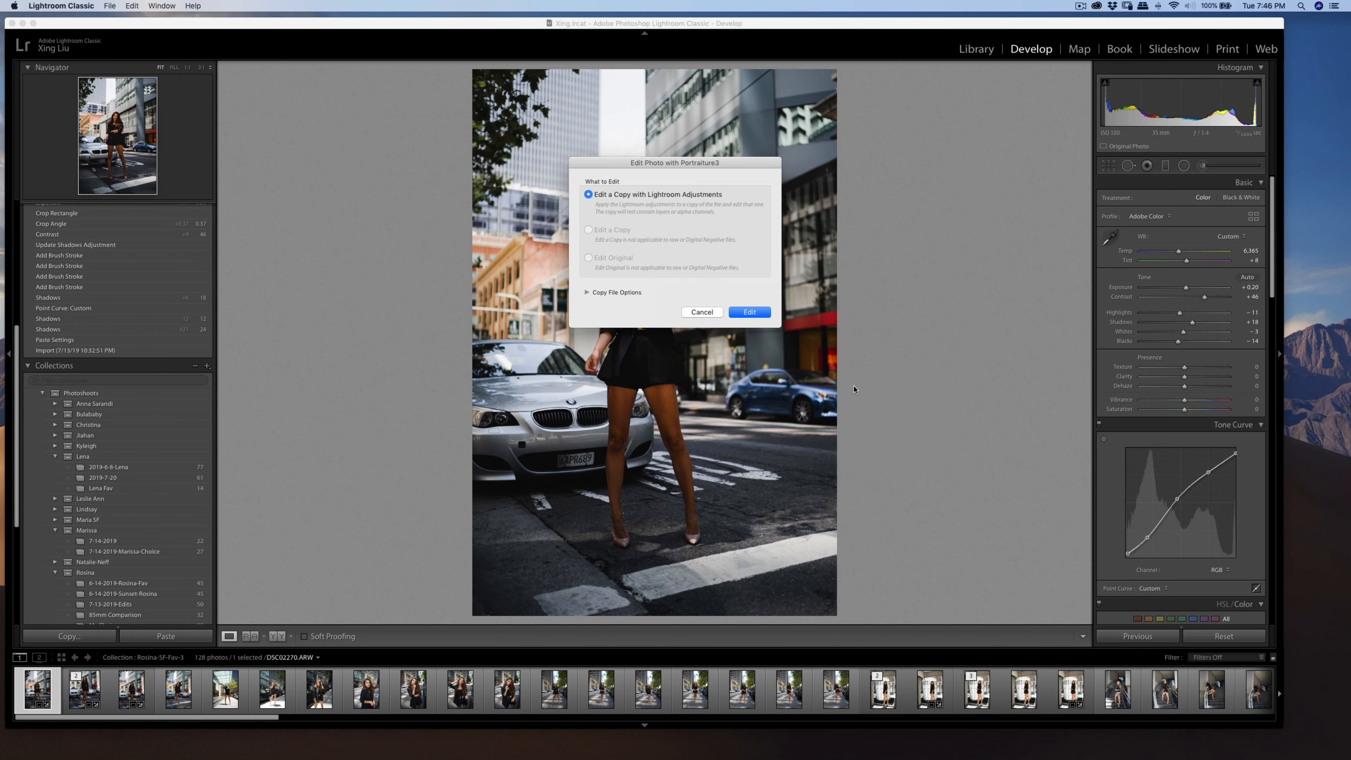
{"action": "left_click", "coordinate": [750, 313]}
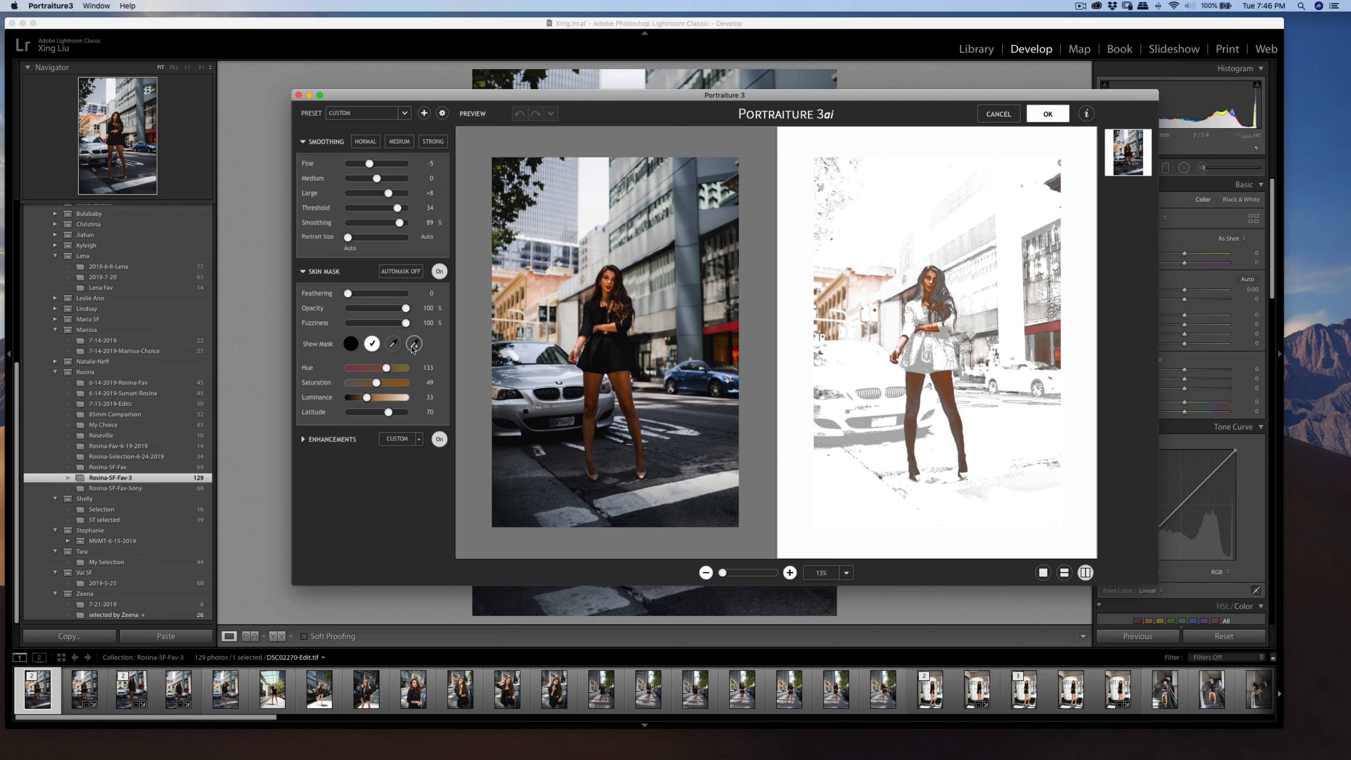
- Sample the woman's skin tone for the Portraiture skin mask until her face and legs are covered, and apply the smoothing
{"action": "left_click", "coordinate": [936, 272]}
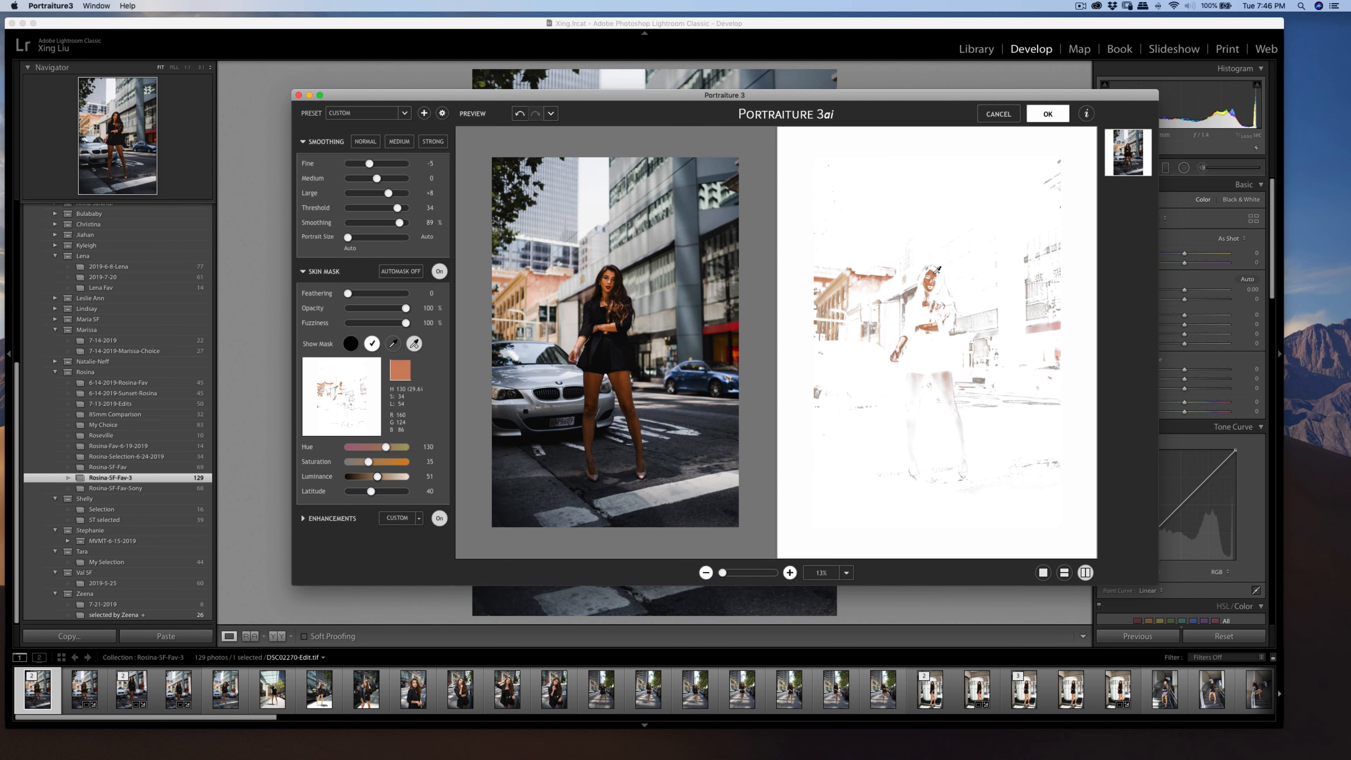
{"action": "left_click", "coordinate": [951, 292]}
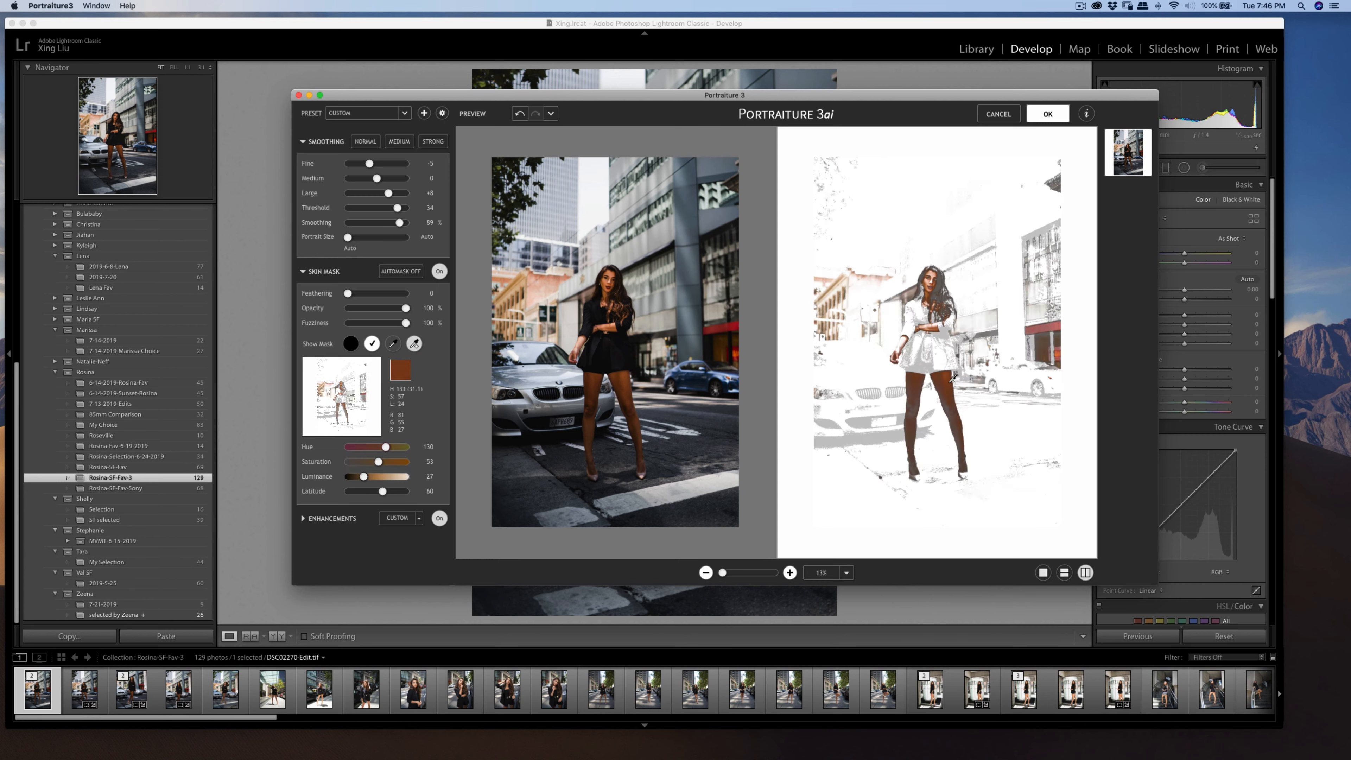
{"action": "key", "text": "Return"}
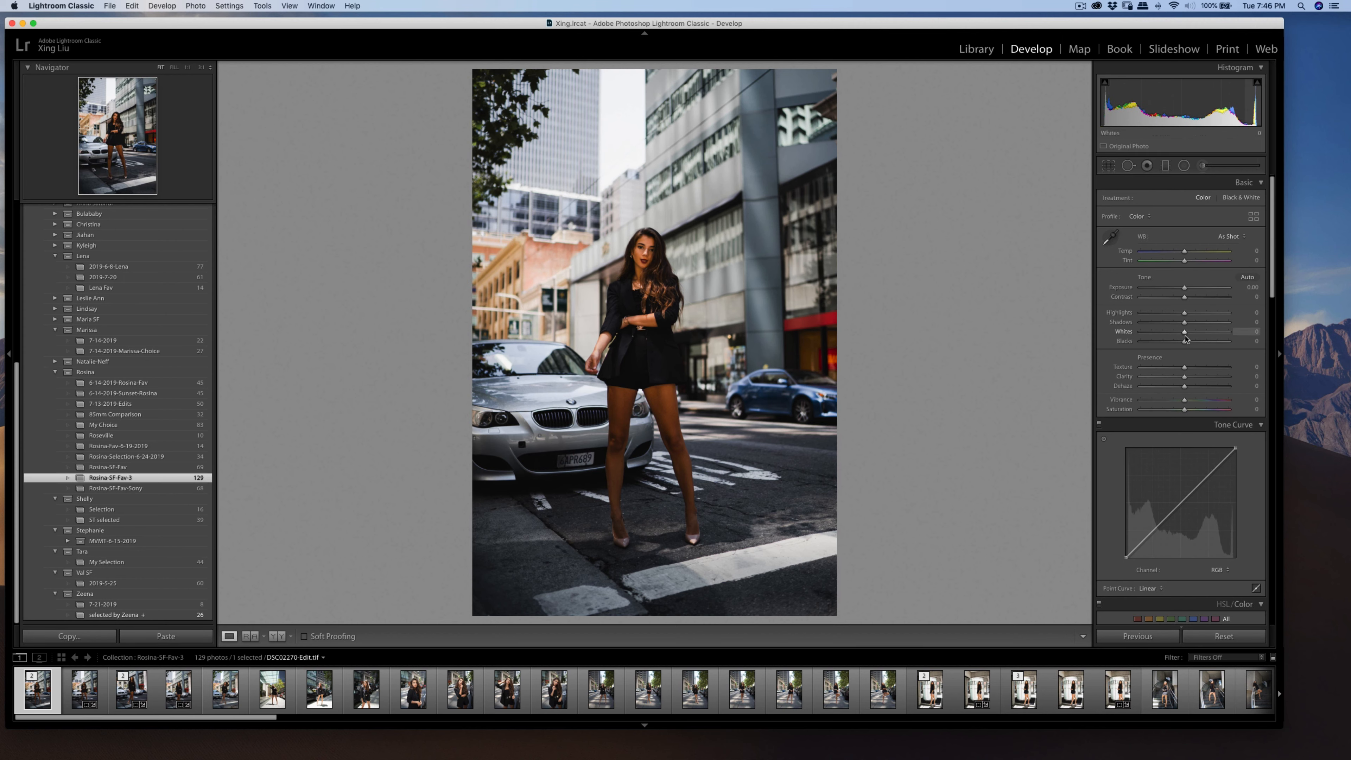
- Export the smoothed DSC02270-Edit.tif to the specified hard-drive folder with the existing export settings
{"action": "key", "text": "super+shift+e"}
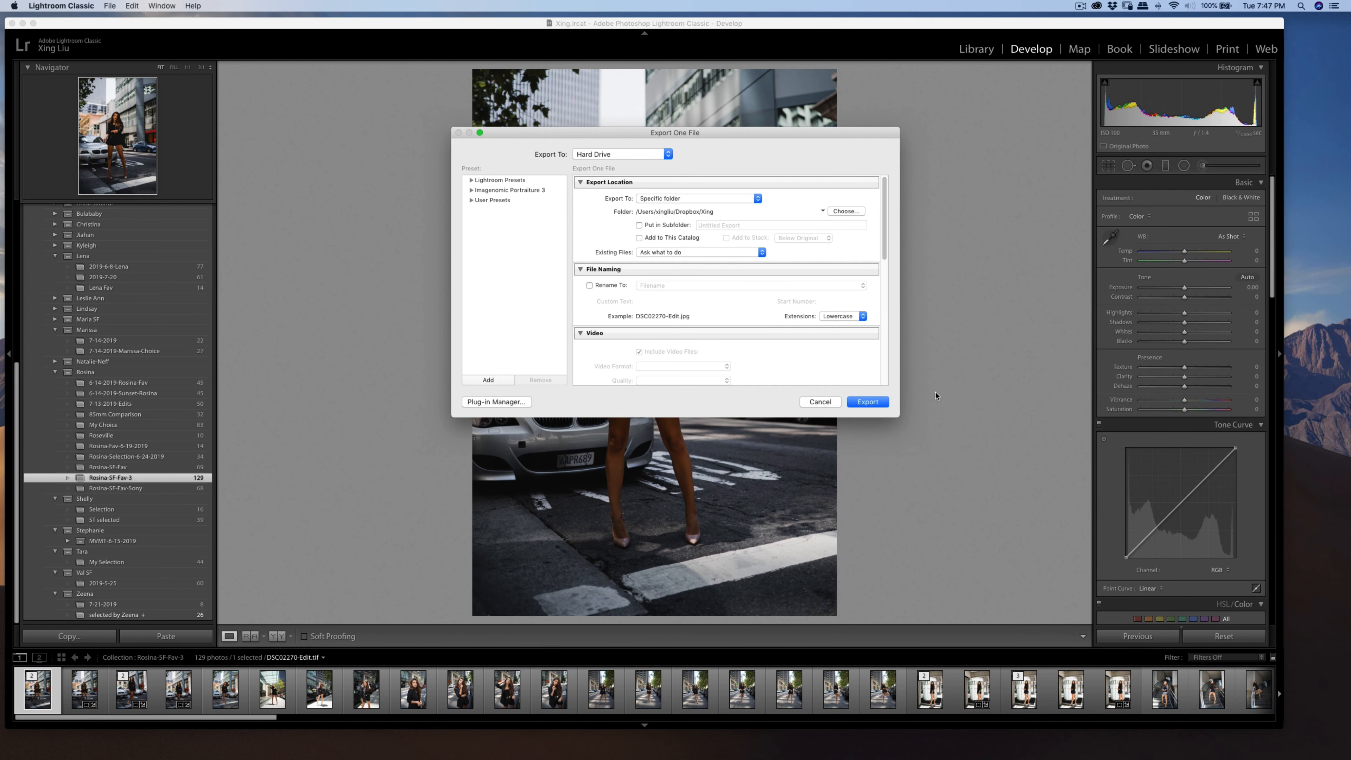
{"action": "left_click", "coordinate": [874, 404]}
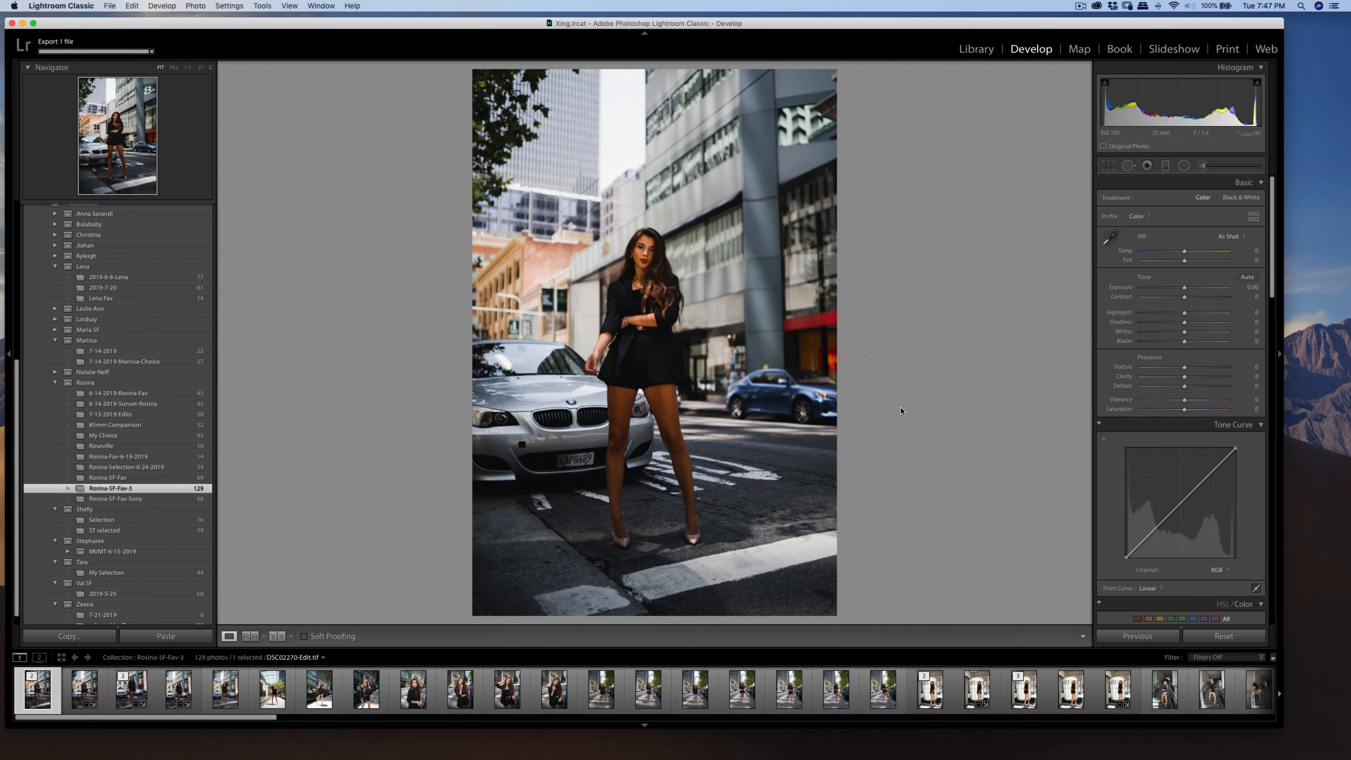
- Crop the smoothed copy to the 4 x 5 / 8 x 10 aspect ratio, tightening and repositioning the frame around the woman
{"action": "left_click", "coordinate": [1111, 165]}
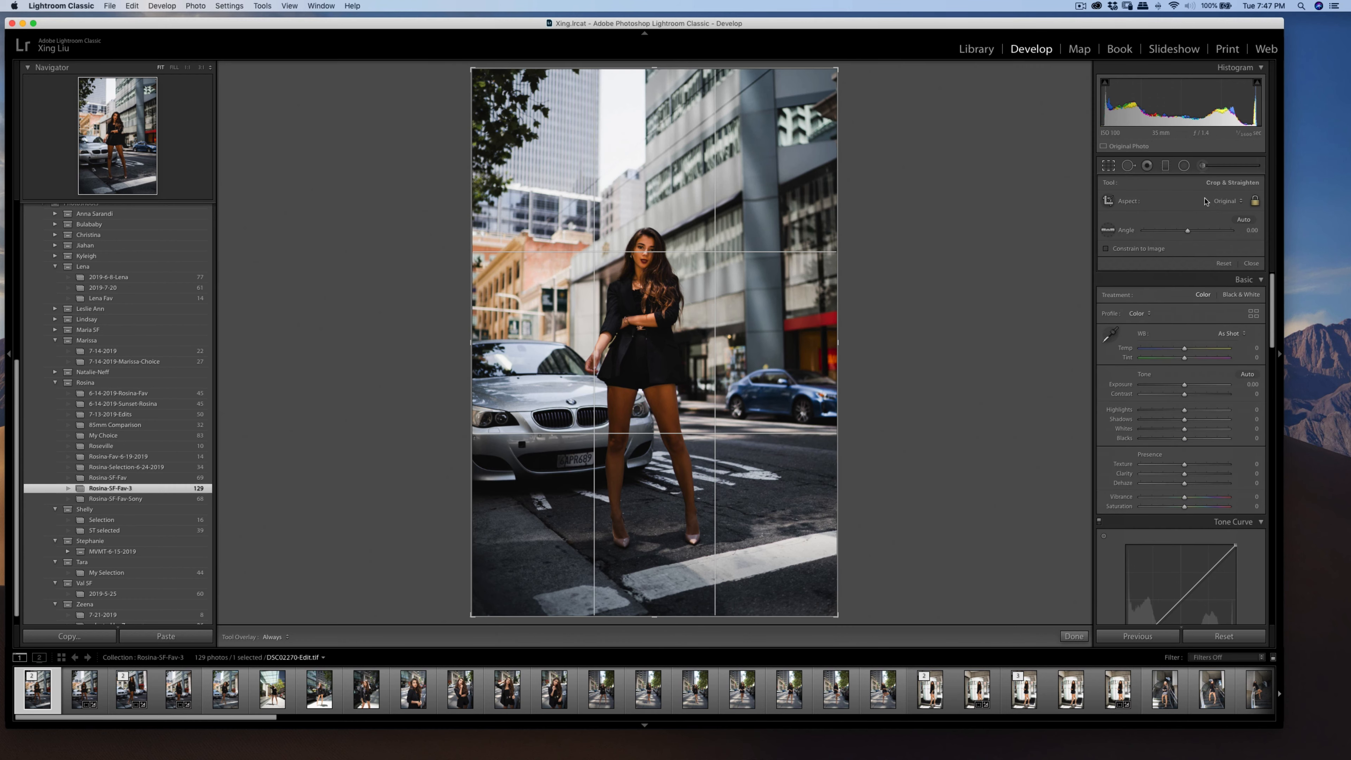
{"action": "left_click", "coordinate": [1206, 201]}
{"action": "left_click", "coordinate": [1223, 228]}
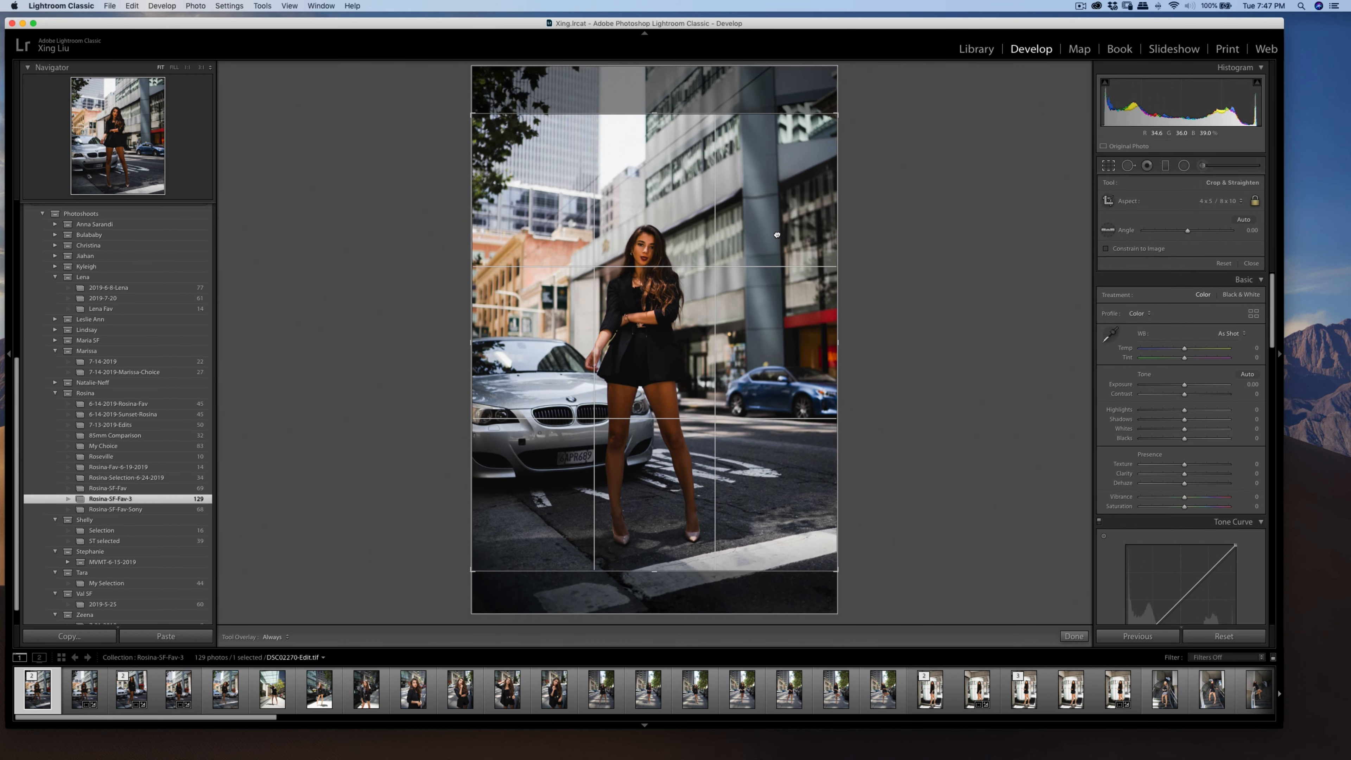
{"action": "left_click_drag", "start_coordinate": [777, 234], "coordinate": [777, 221]}
{"action": "left_click_drag", "start_coordinate": [838, 115], "coordinate": [826, 130]}
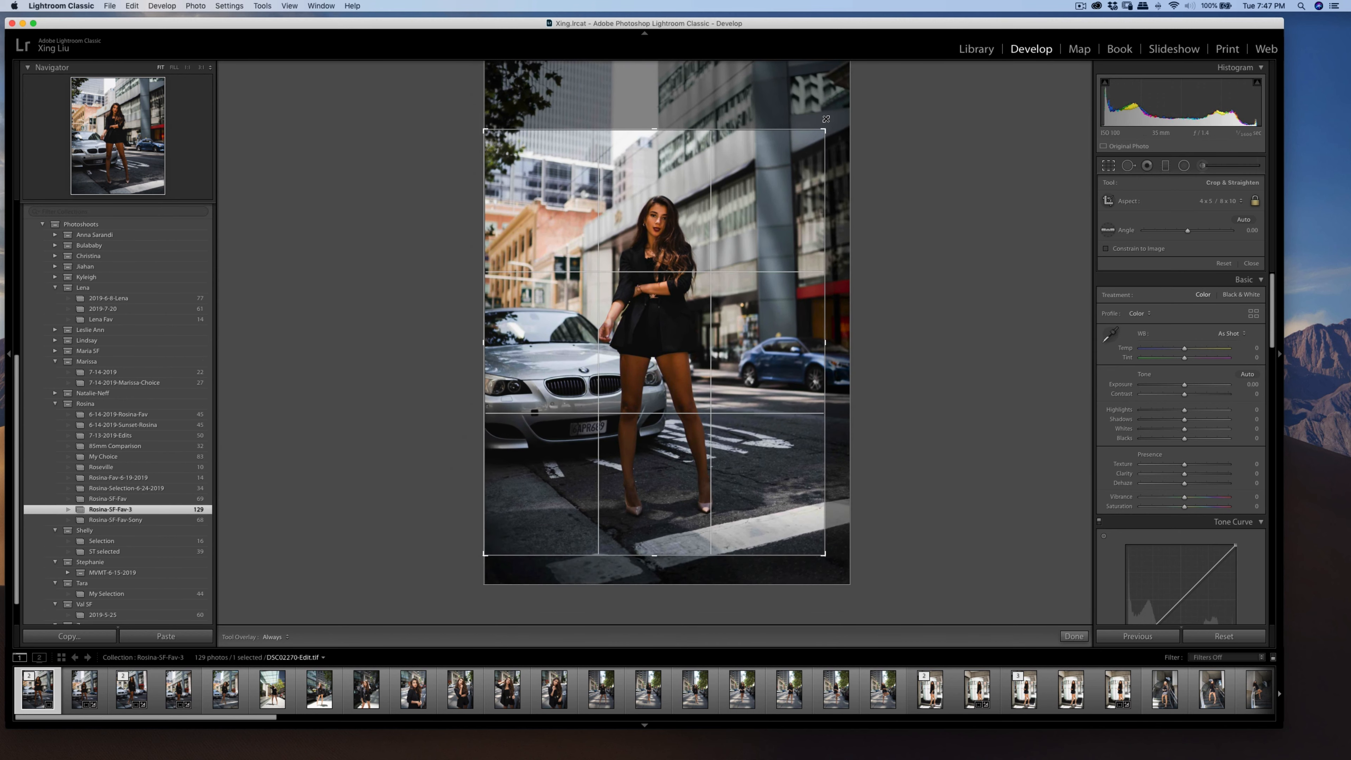
{"action": "left_click_drag", "start_coordinate": [759, 209], "coordinate": [755, 192]}
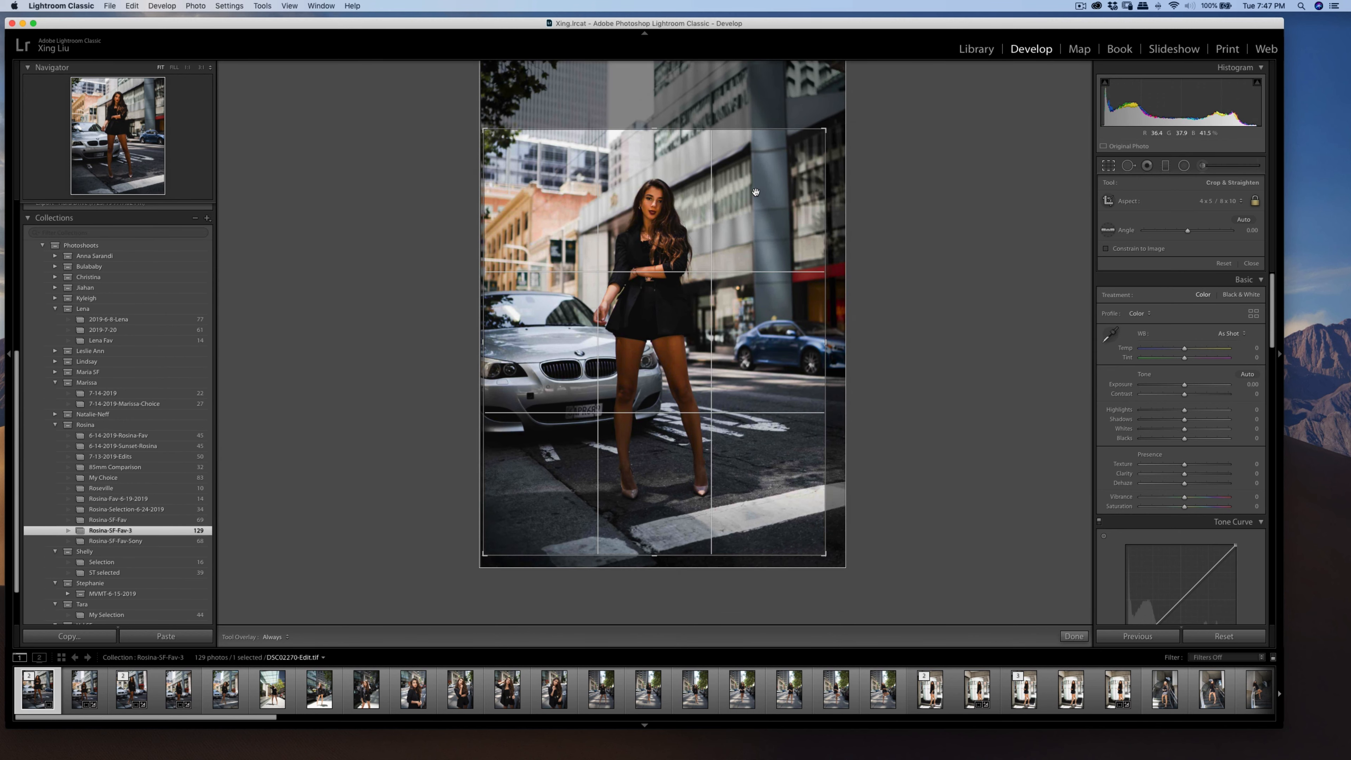
{"action": "key", "text": "Return"}
- Export the 4 x 5 crop of DSC02270-Edit.tif with the same export settings and resolve the existing file name
{"action": "key", "text": "super+shift+e"}
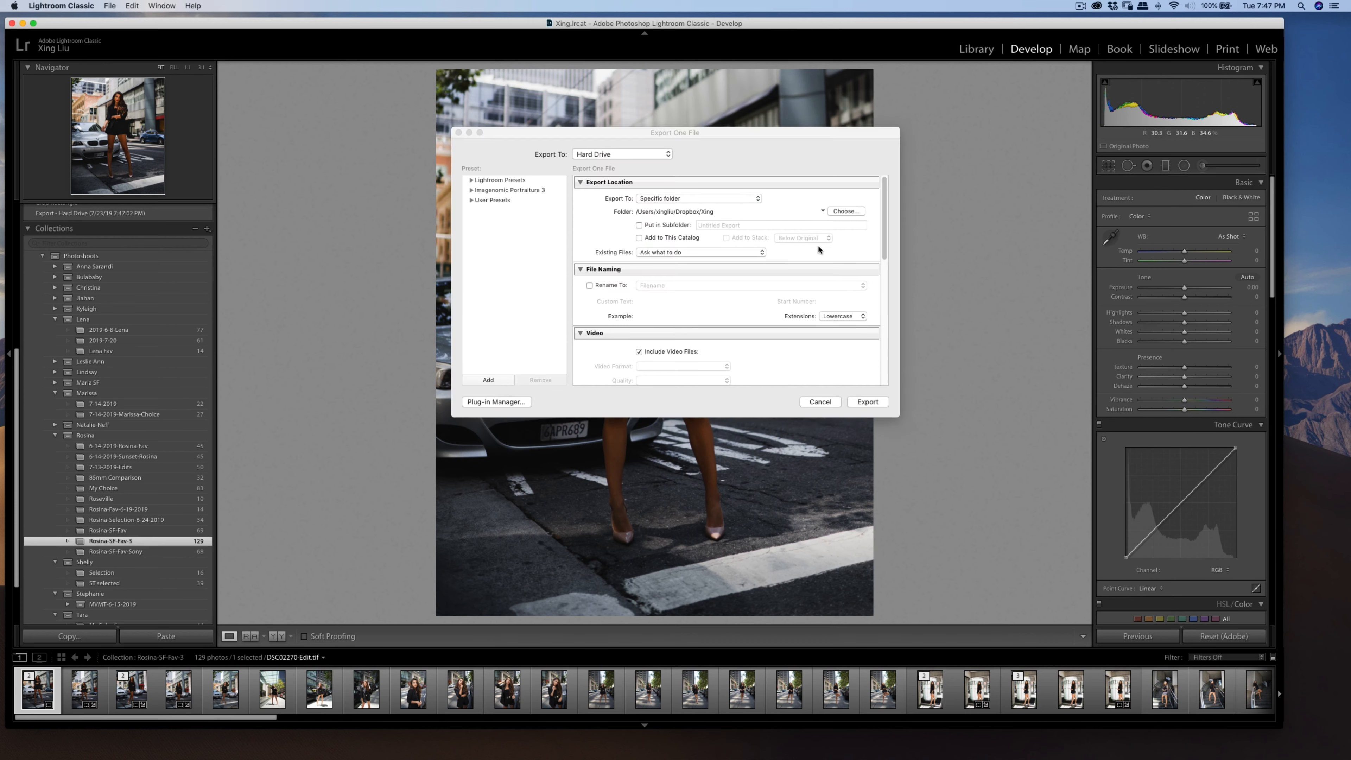
{"action": "left_click", "coordinate": [863, 401]}
{"action": "left_click", "coordinate": [840, 343]}
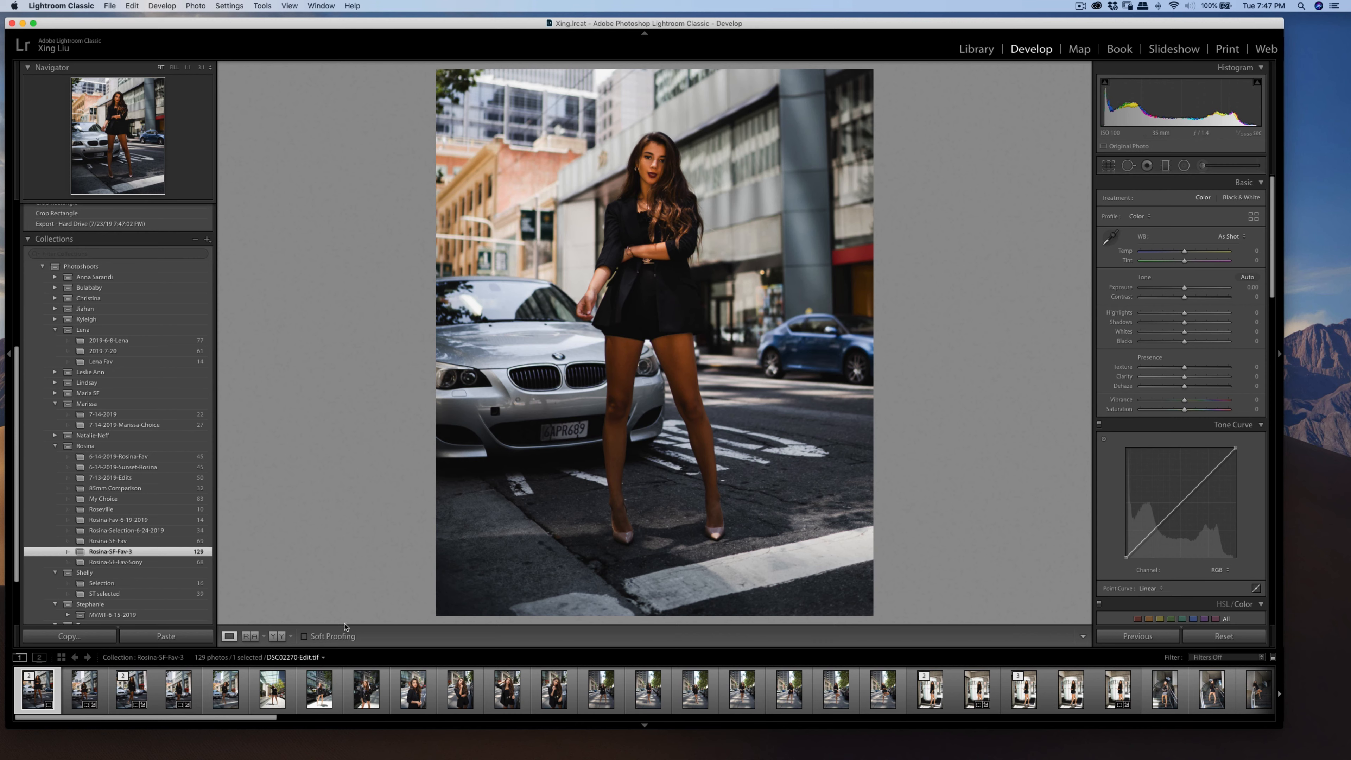
- Copy the develop settings from DSC02270.ARW and select the unedited walking photo DSC02294.ARW
{"action": "left_click", "coordinate": [92, 701]}
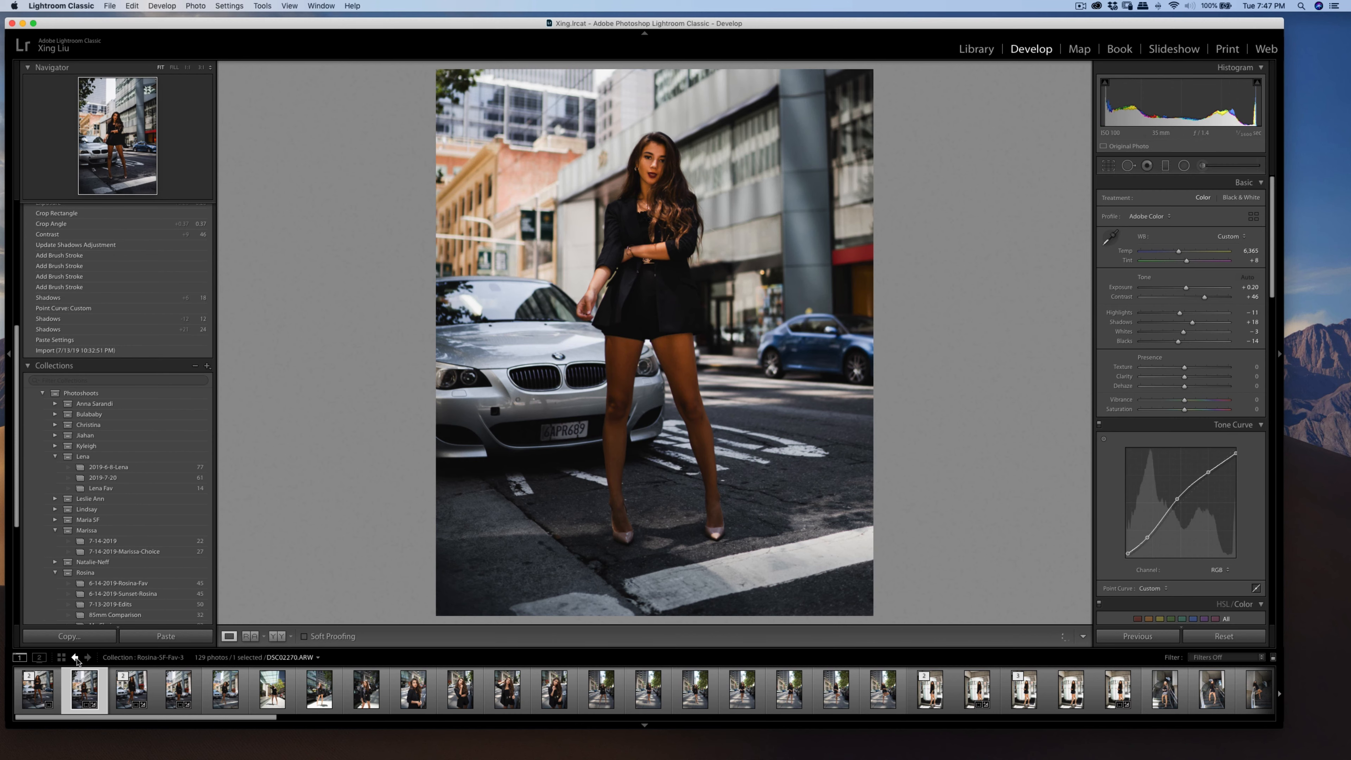
{"action": "left_click", "coordinate": [69, 636]}
{"action": "left_click", "coordinate": [834, 377]}
{"action": "left_click", "coordinate": [228, 687]}
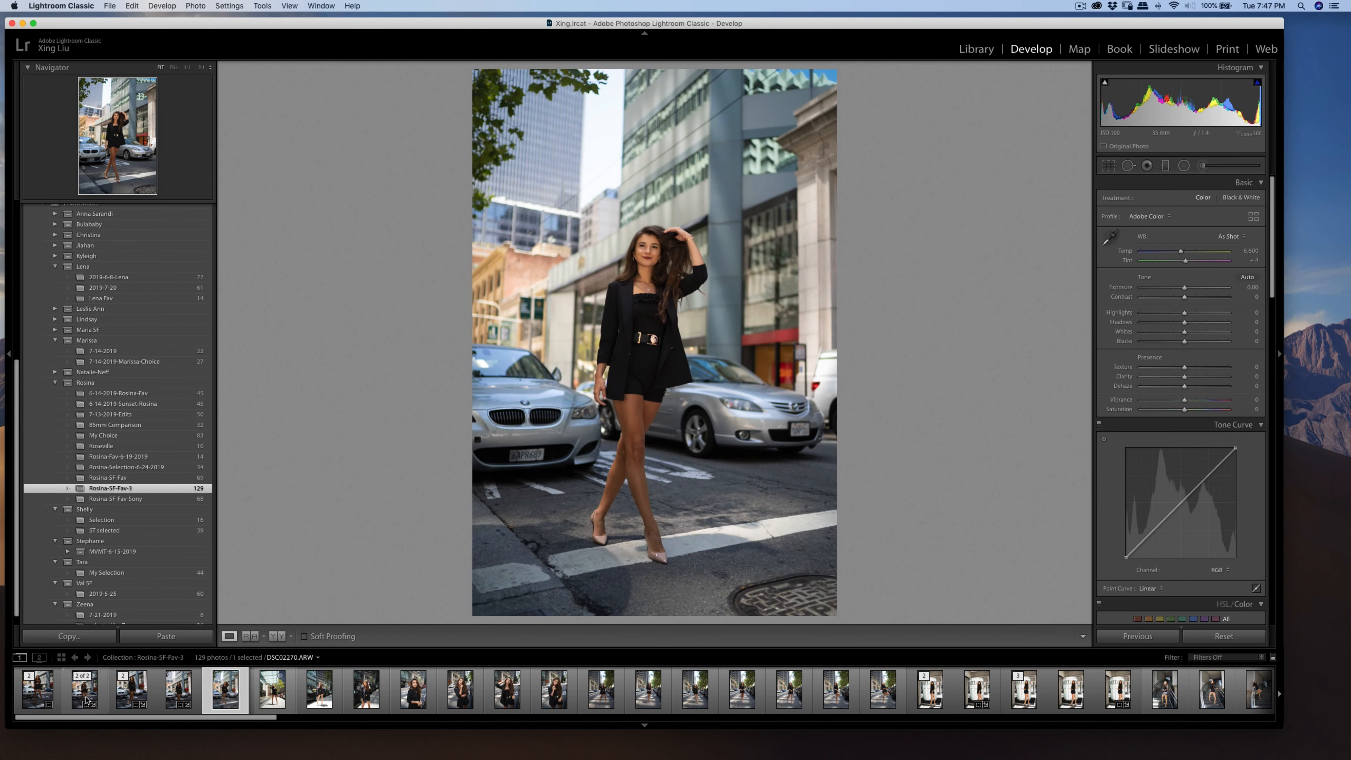
- Copy the develop settings from DSC02287.ARW instead and select the unedited photo DSC02294.ARW
{"action": "left_click", "coordinate": [178, 686]}
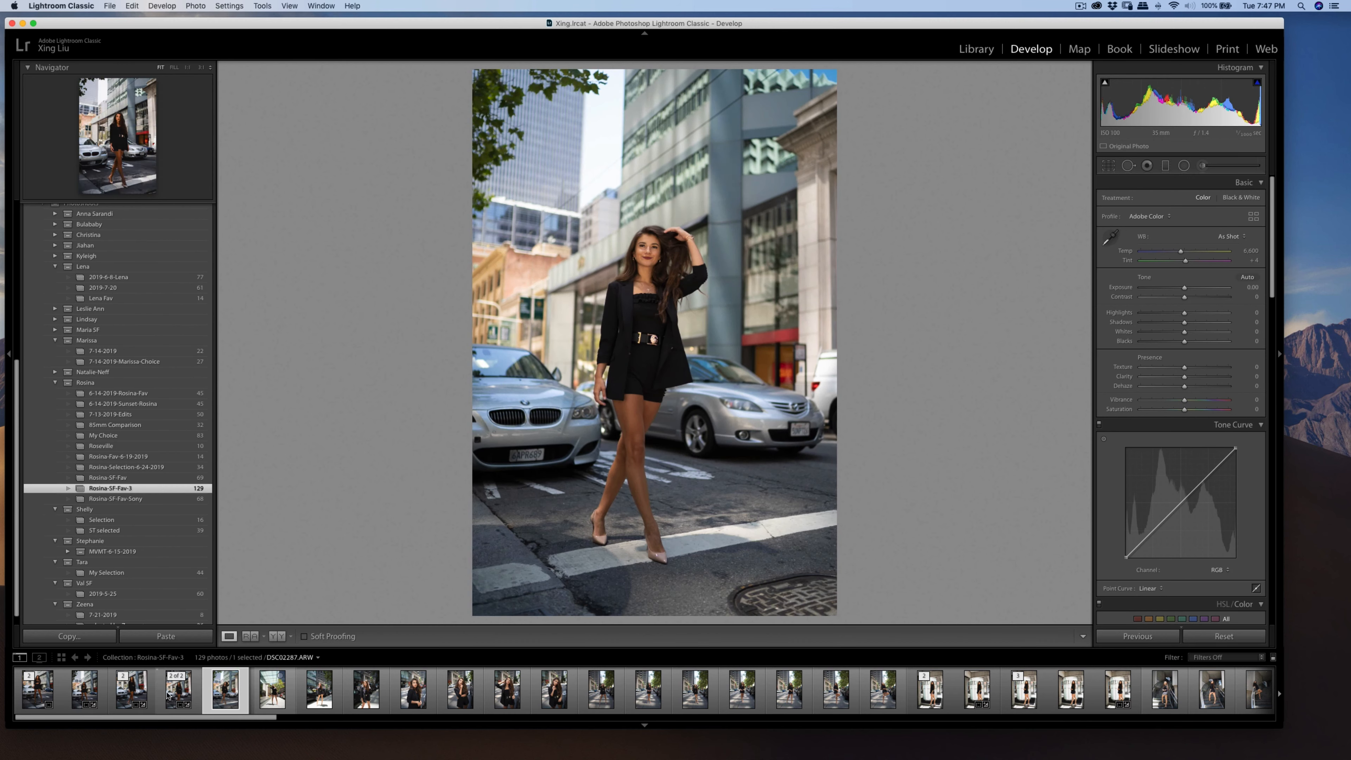
{"action": "left_click", "coordinate": [102, 639]}
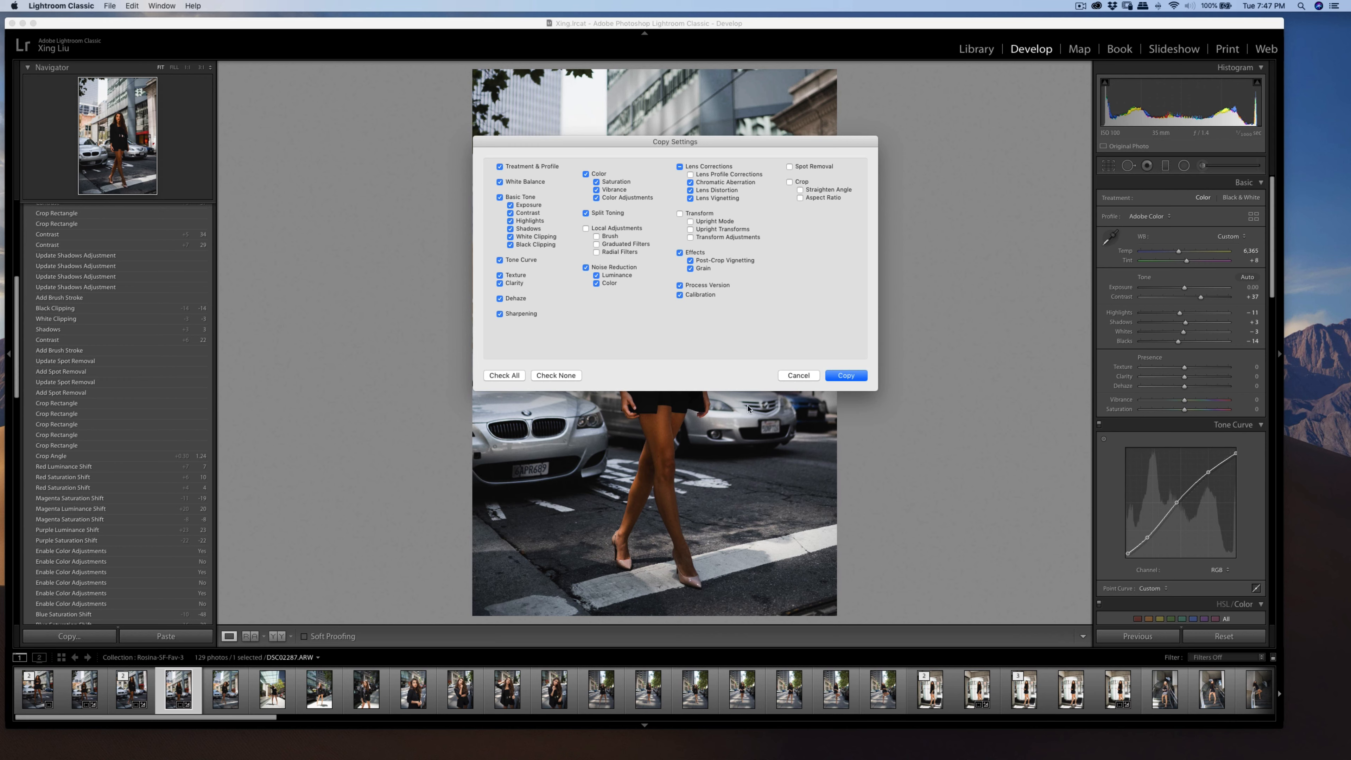
{"action": "left_click", "coordinate": [846, 375]}
{"action": "left_click", "coordinate": [226, 688]}
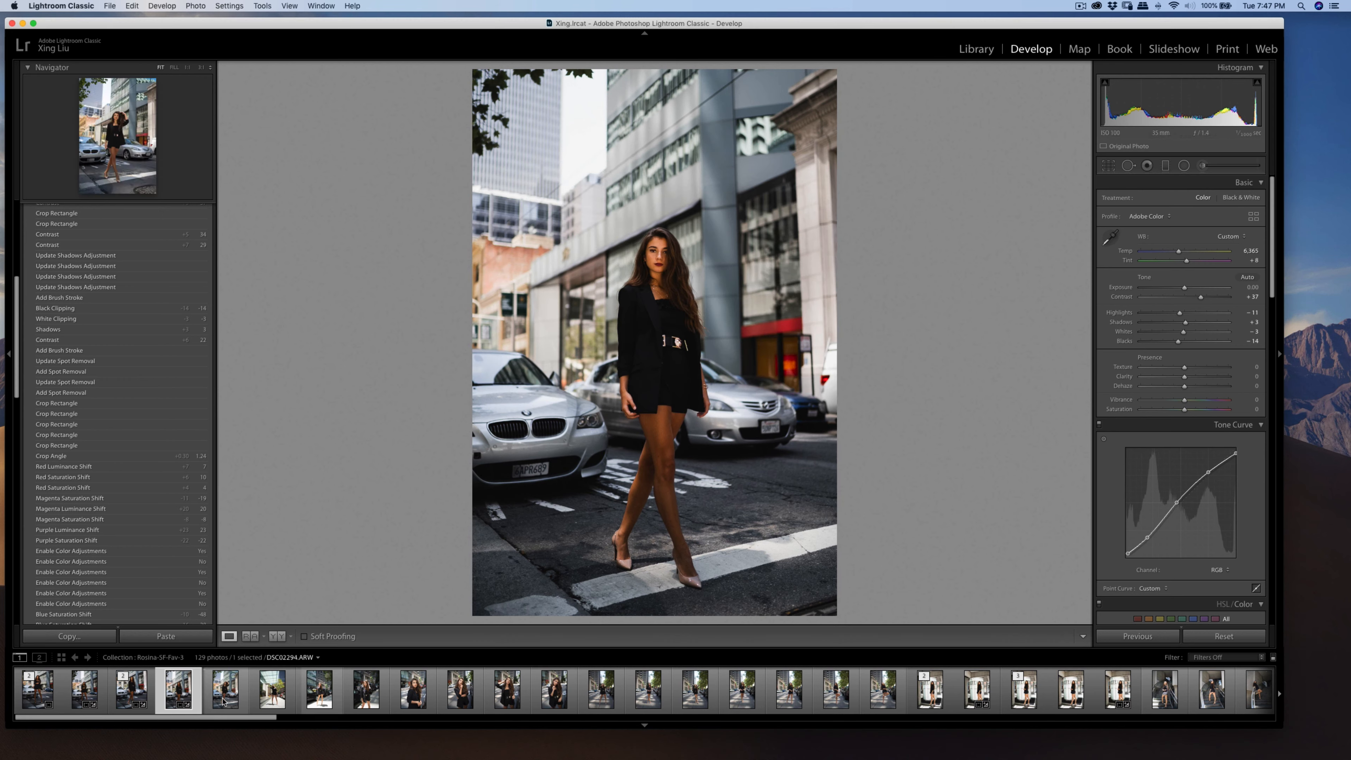
- Paste the copied develop settings onto DSC02294.ARW and set its white balance to Temp 6,185 and Tint +12
{"action": "left_click", "coordinate": [165, 636]}
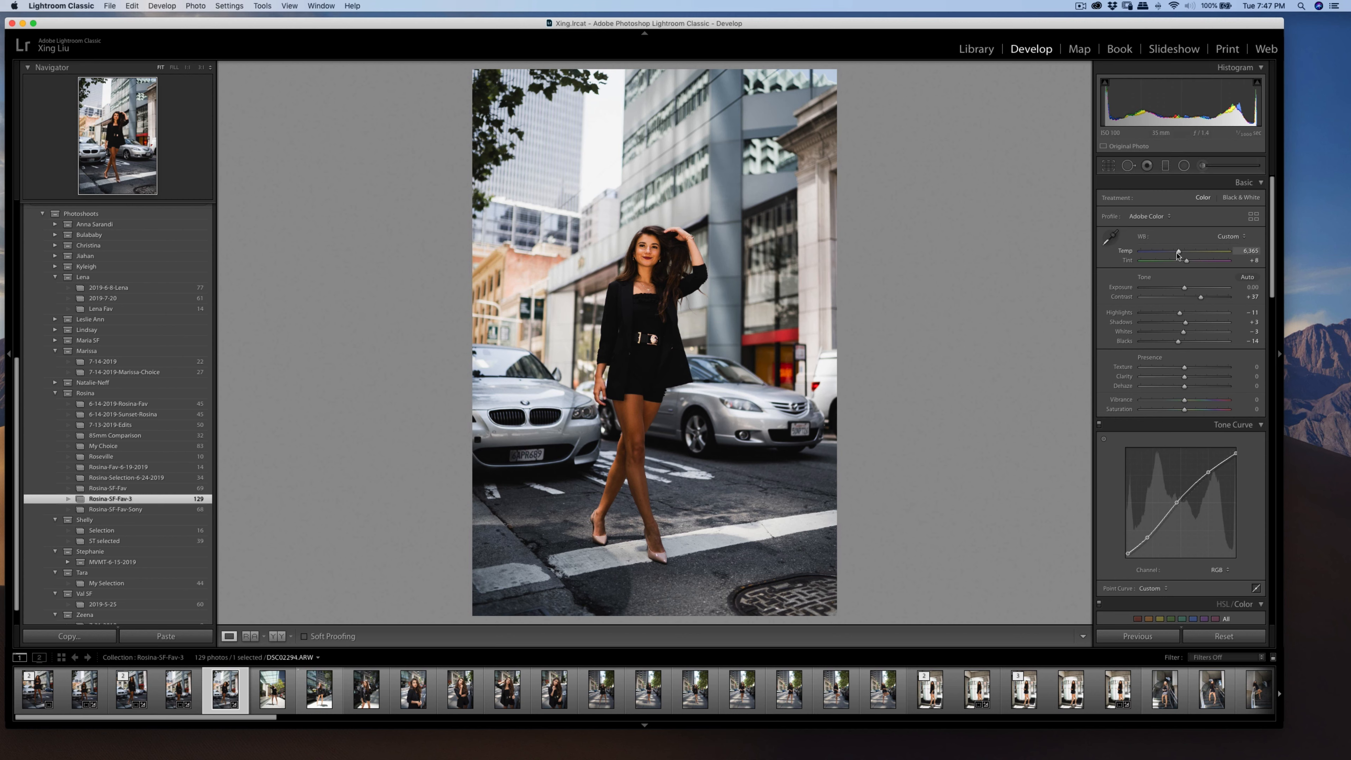
{"action": "left_click_drag", "start_coordinate": [1176, 254], "coordinate": [1175, 254]}
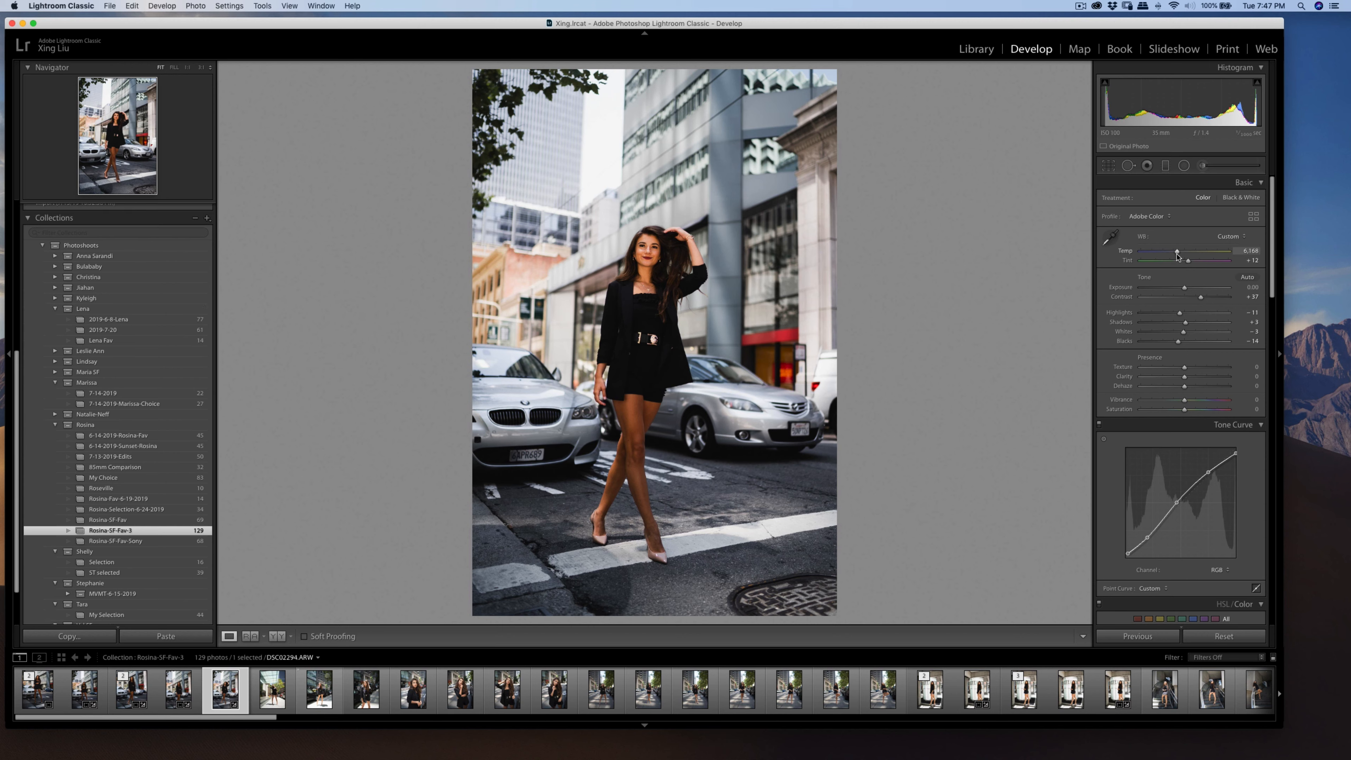
{"action": "left_click_drag", "start_coordinate": [1176, 255], "coordinate": [1177, 255]}
- Lower Highlights to -46 and slightly darken the shadow and midtone points of the RGB tone curve
{"action": "left_click_drag", "start_coordinate": [1180, 313], "coordinate": [1174, 315]}
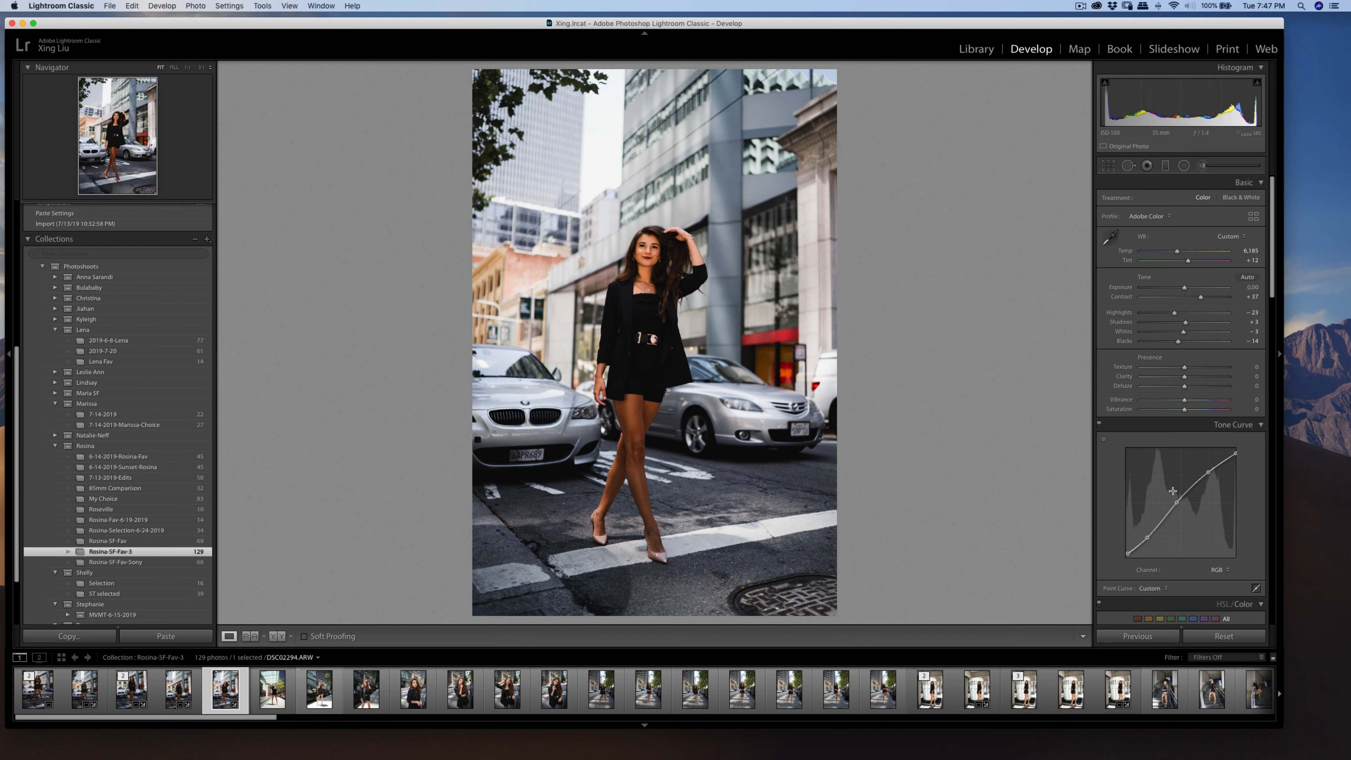
{"action": "left_click_drag", "start_coordinate": [1148, 538], "coordinate": [1178, 503]}
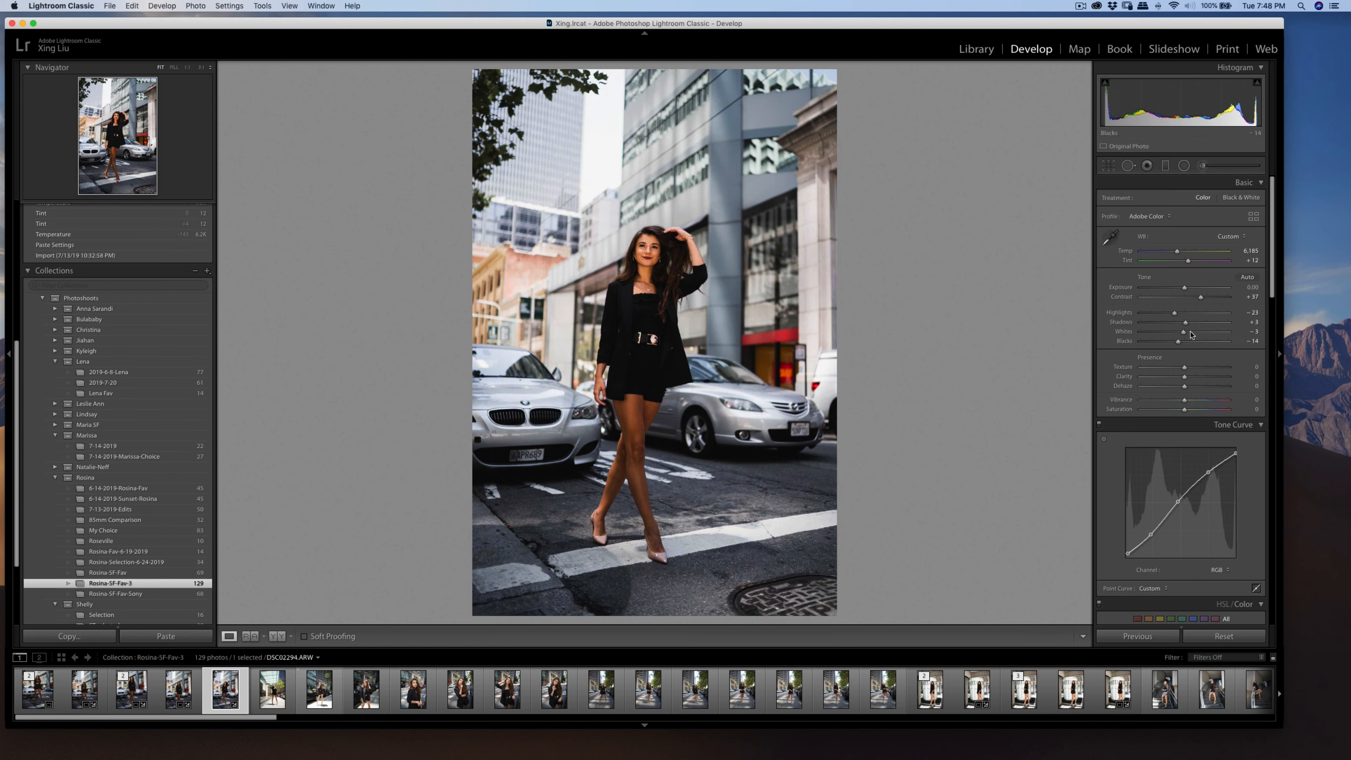
{"action": "left_click_drag", "start_coordinate": [1173, 318], "coordinate": [1163, 315]}
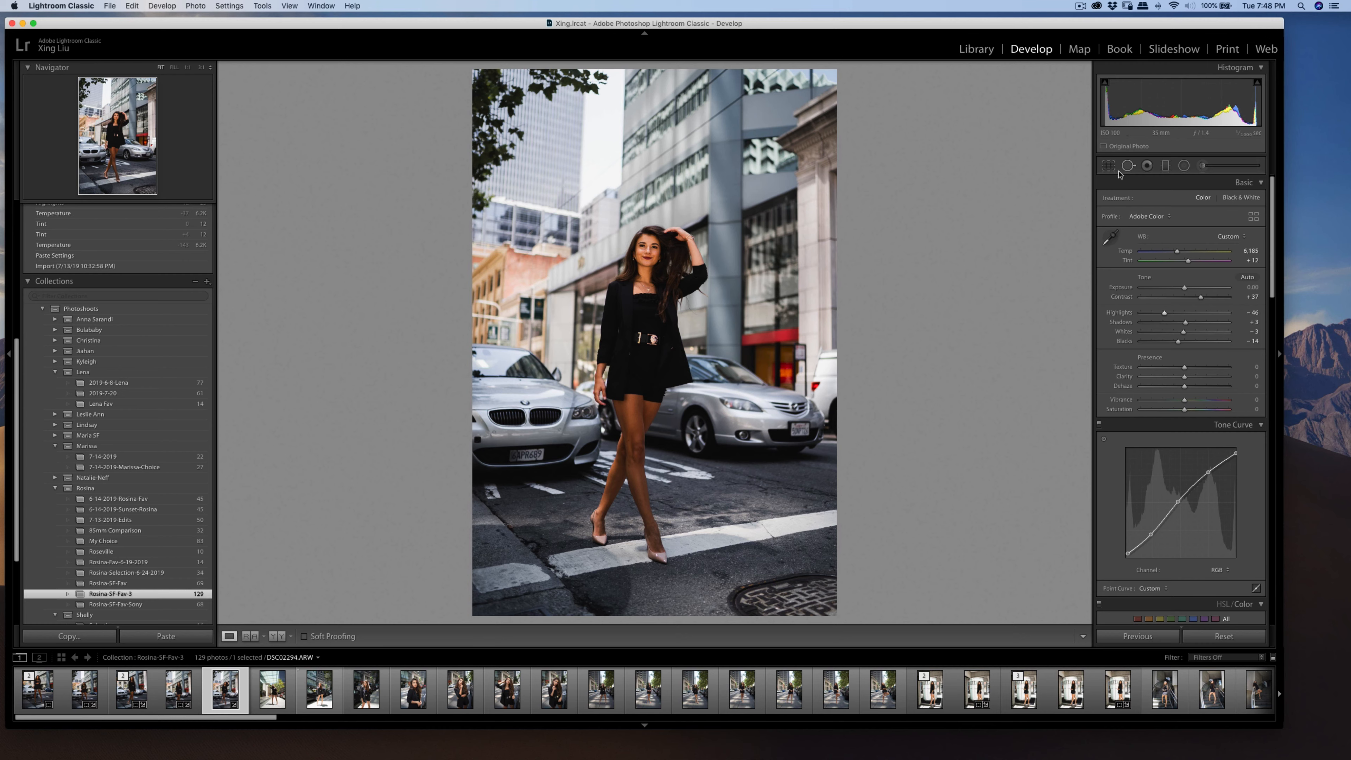
- Tighten the crop of DSC02294.ARW slightly at the original aspect ratio and reposition the frame around the woman
{"action": "left_click", "coordinate": [1108, 166]}
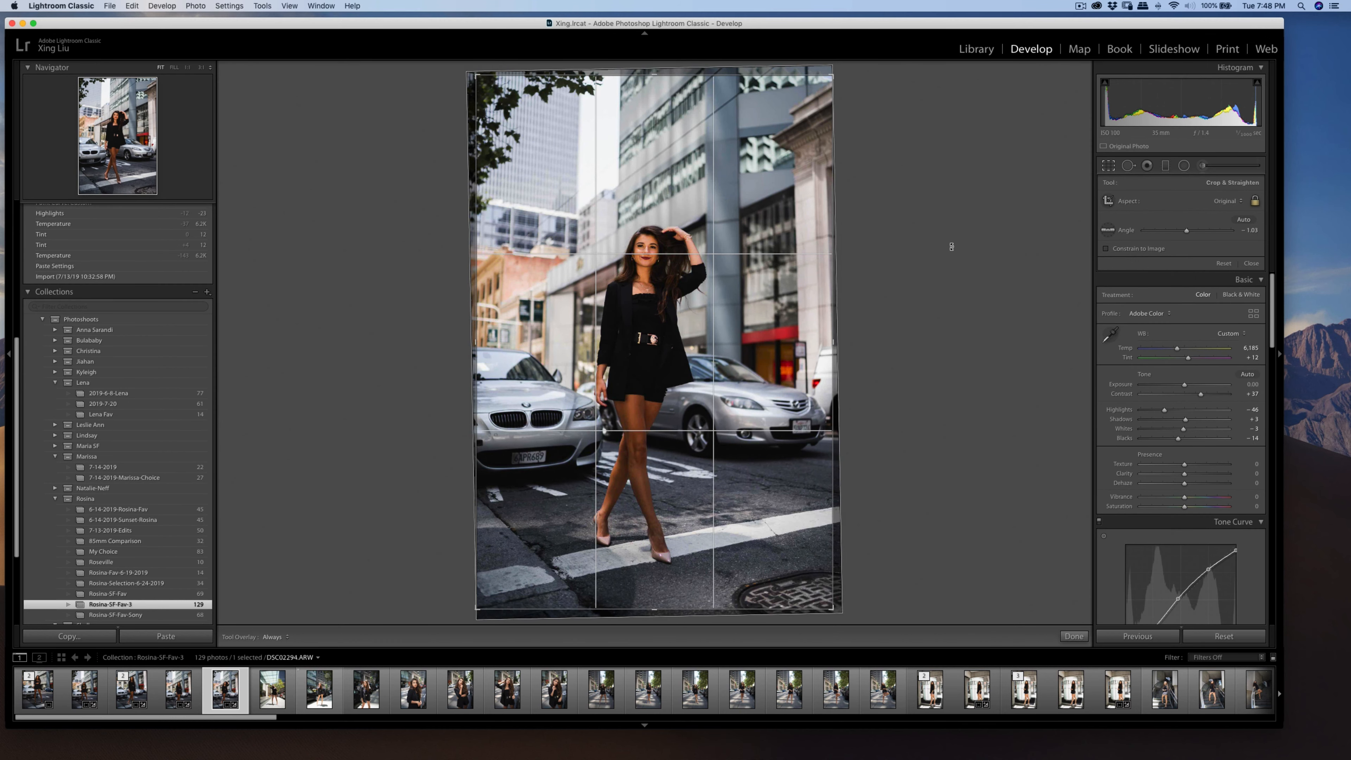
{"action": "left_click_drag", "start_coordinate": [832, 75], "coordinate": [827, 80]}
{"action": "left_click_drag", "start_coordinate": [777, 138], "coordinate": [776, 136]}
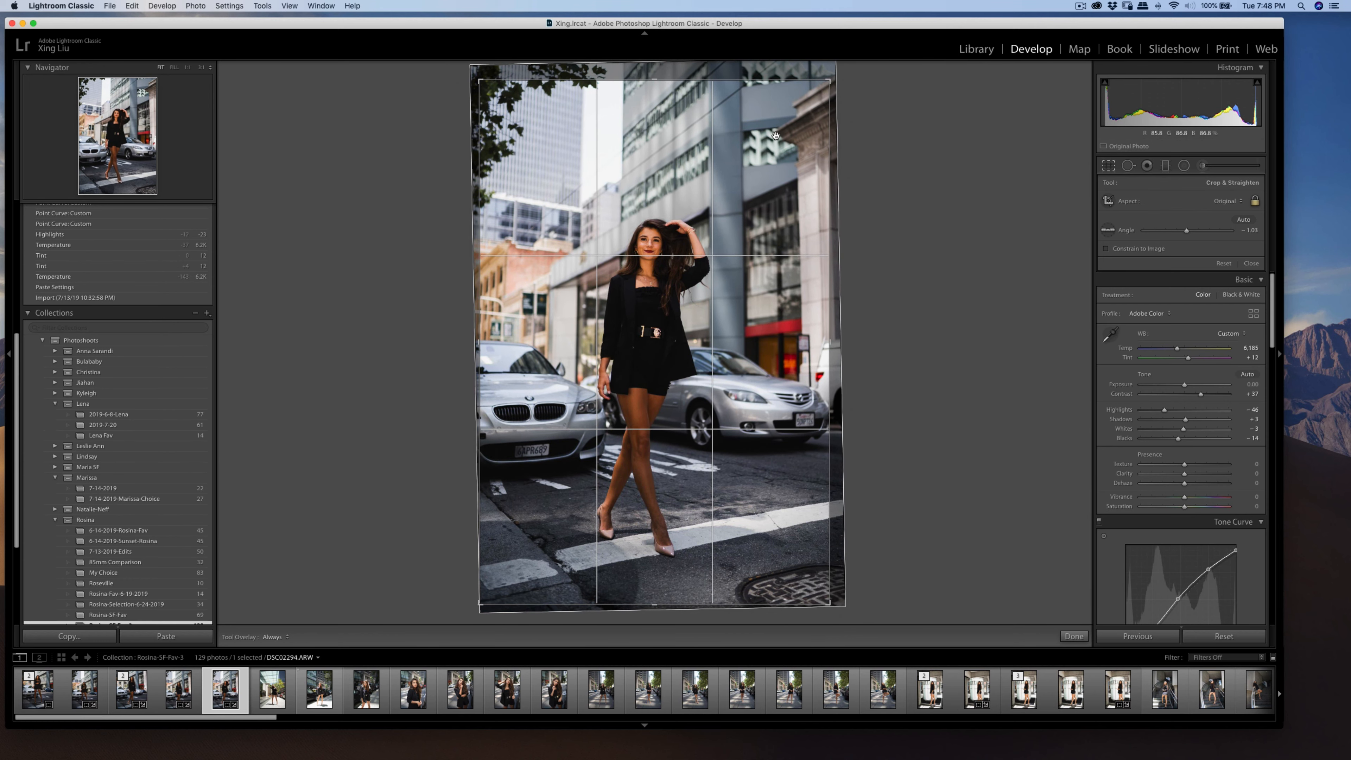
{"action": "key", "text": "Return"}
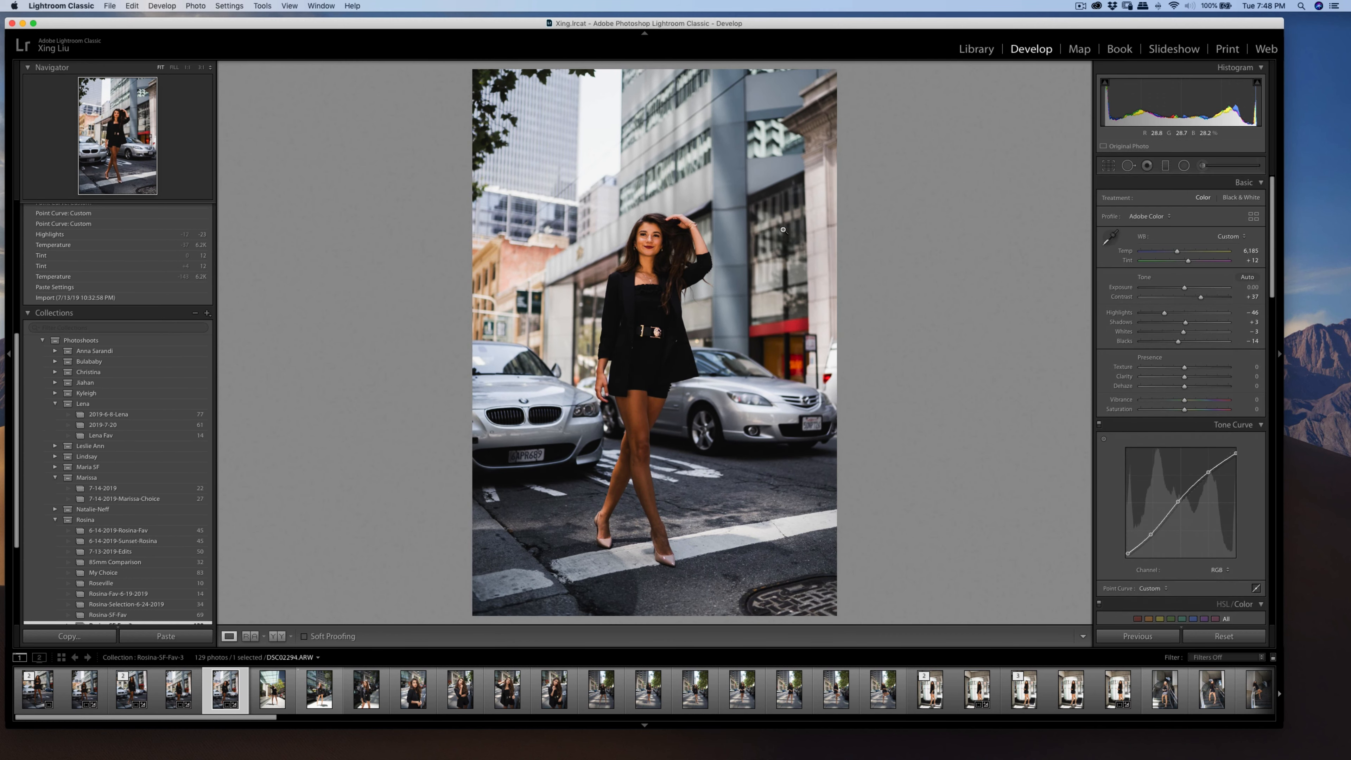
- Open a copy of DSC02294.ARW in Imagenomic Portraiture 3, sample the thigh's skin tone for the skin mask, and apply the smoothing
{"action": "right_click", "coordinate": [666, 284]}
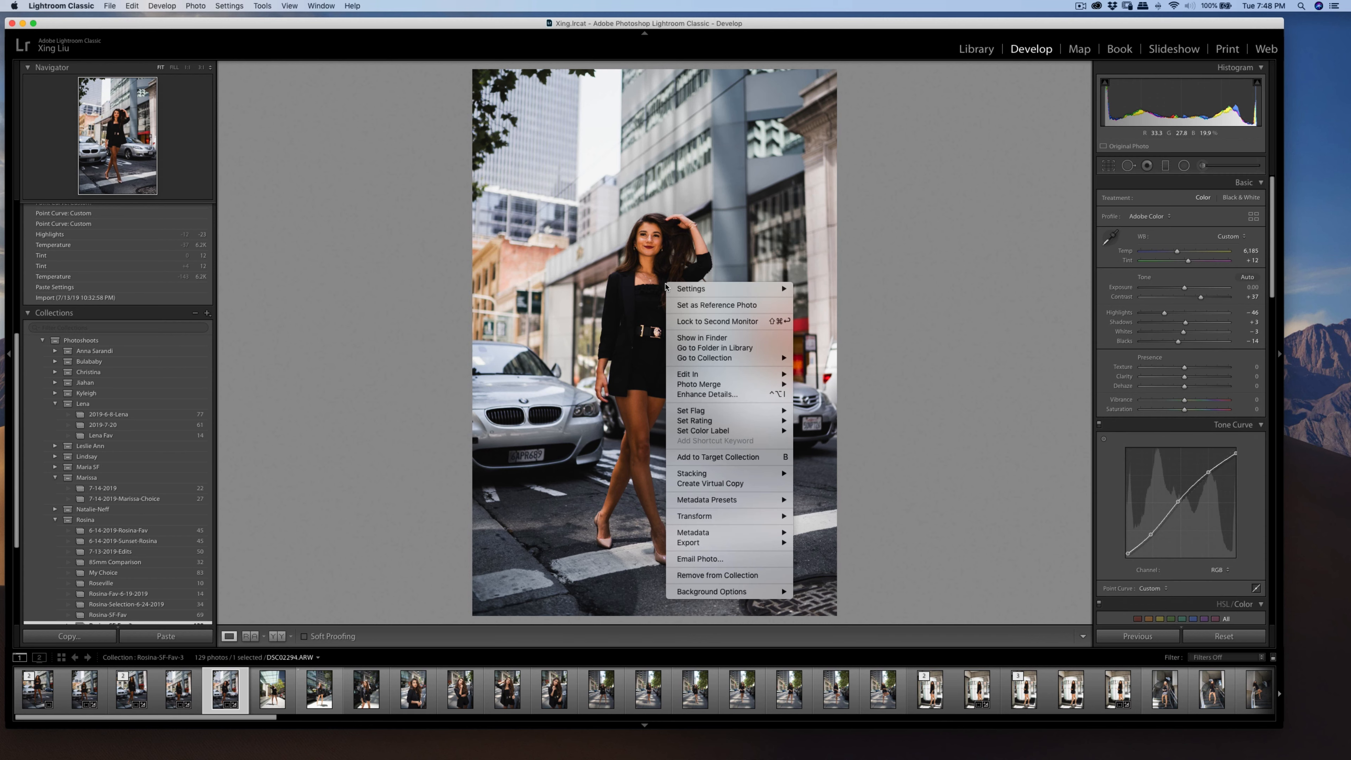
{"action": "mouse_move", "coordinate": [755, 374]}
{"action": "left_click", "coordinate": [834, 402]}
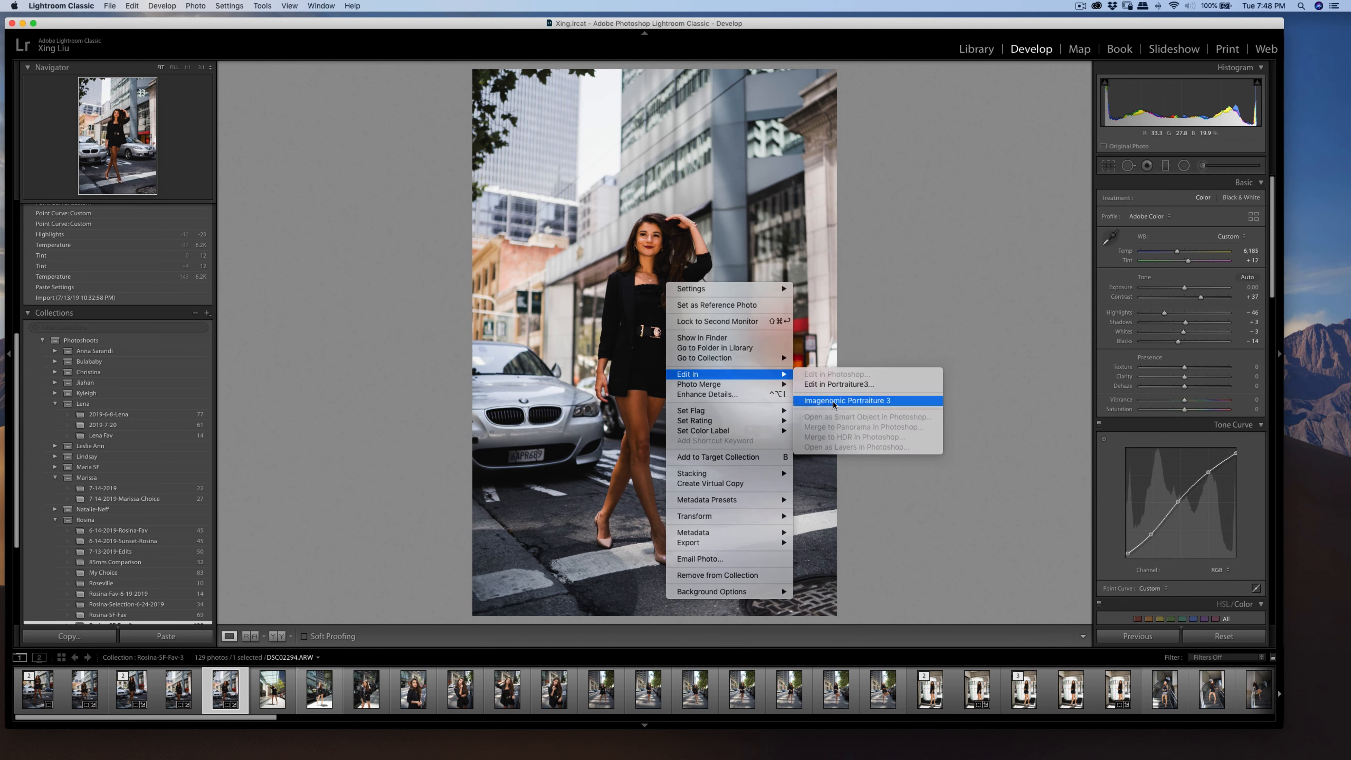
{"action": "left_click", "coordinate": [757, 314]}
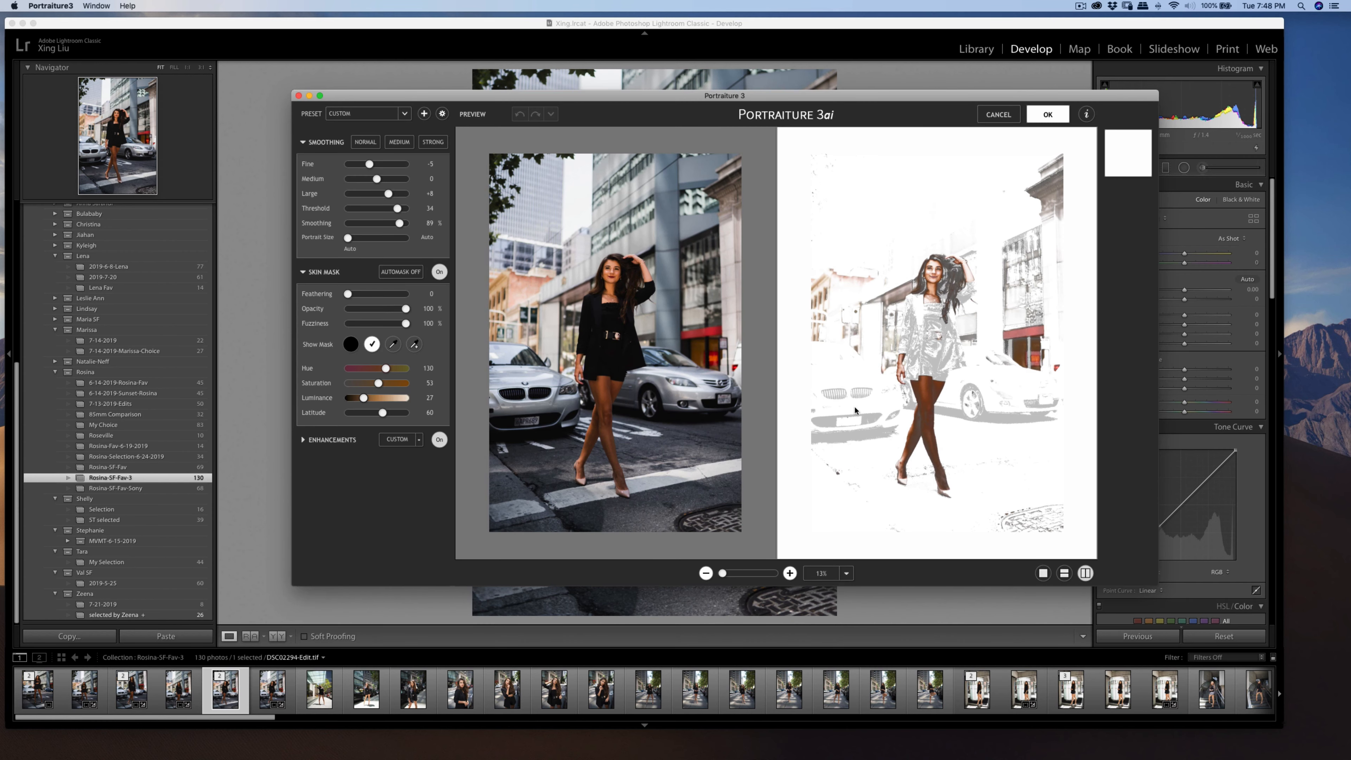
{"action": "left_click", "coordinate": [393, 344]}
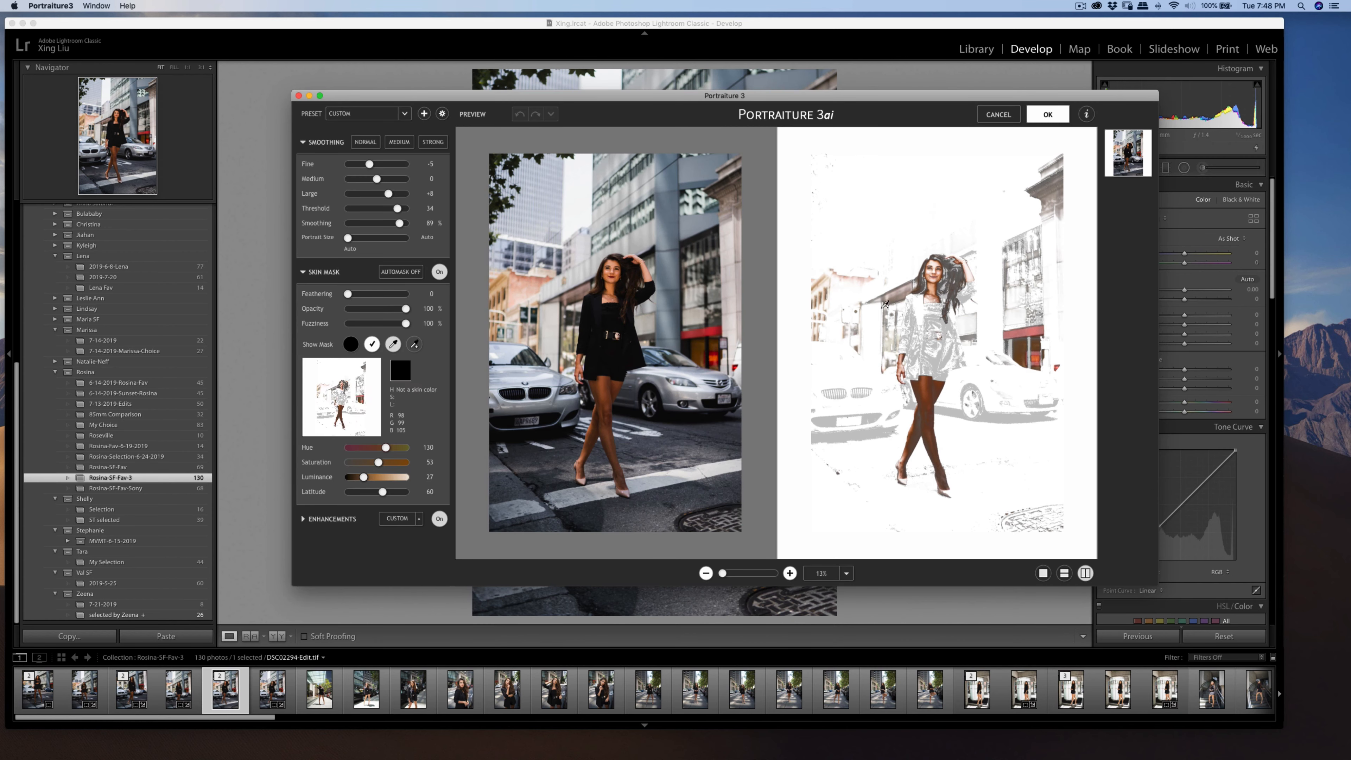
{"action": "left_click", "coordinate": [936, 402]}
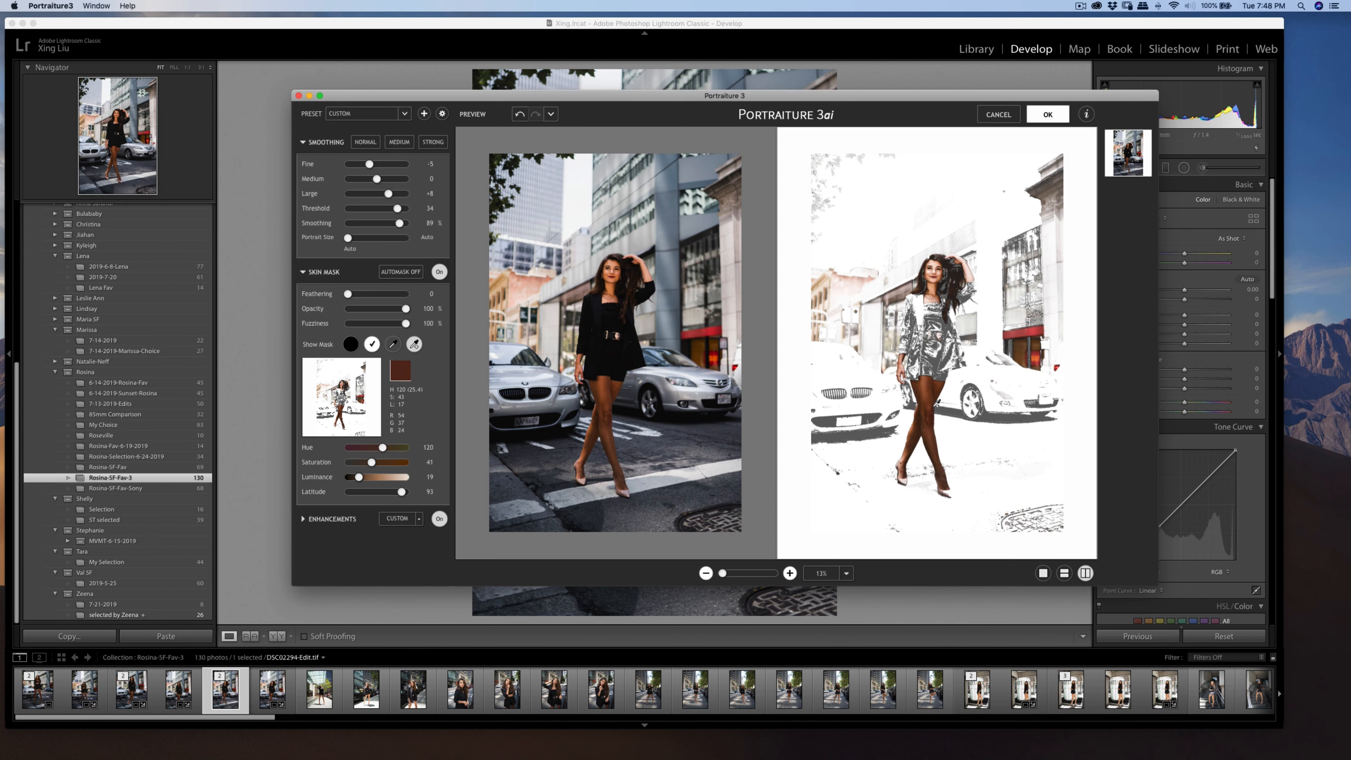
{"action": "left_click", "coordinate": [1047, 114]}
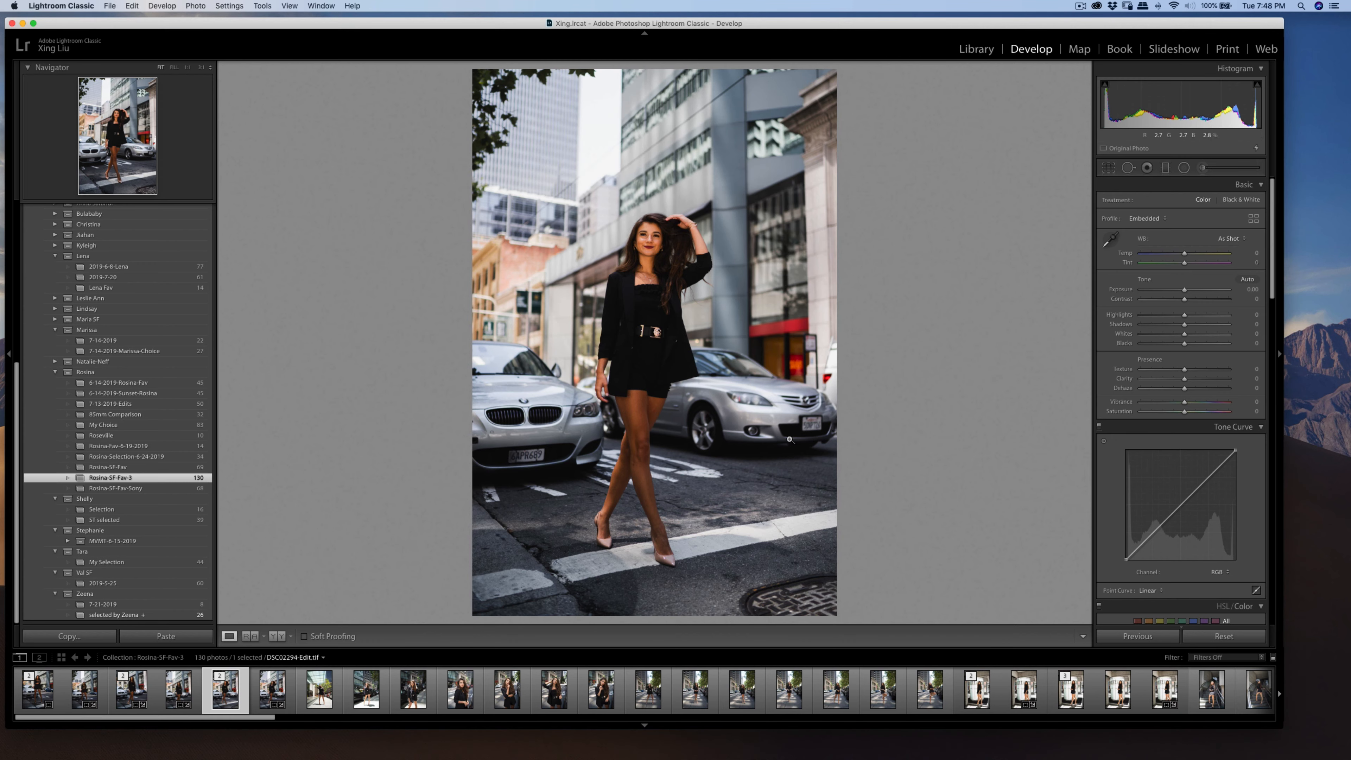
- Heal the small blemish on the woman's leg near the knee with a size 15 Spot Removal brush
{"action": "left_click", "coordinate": [632, 464]}
{"action": "key", "text": "q"}
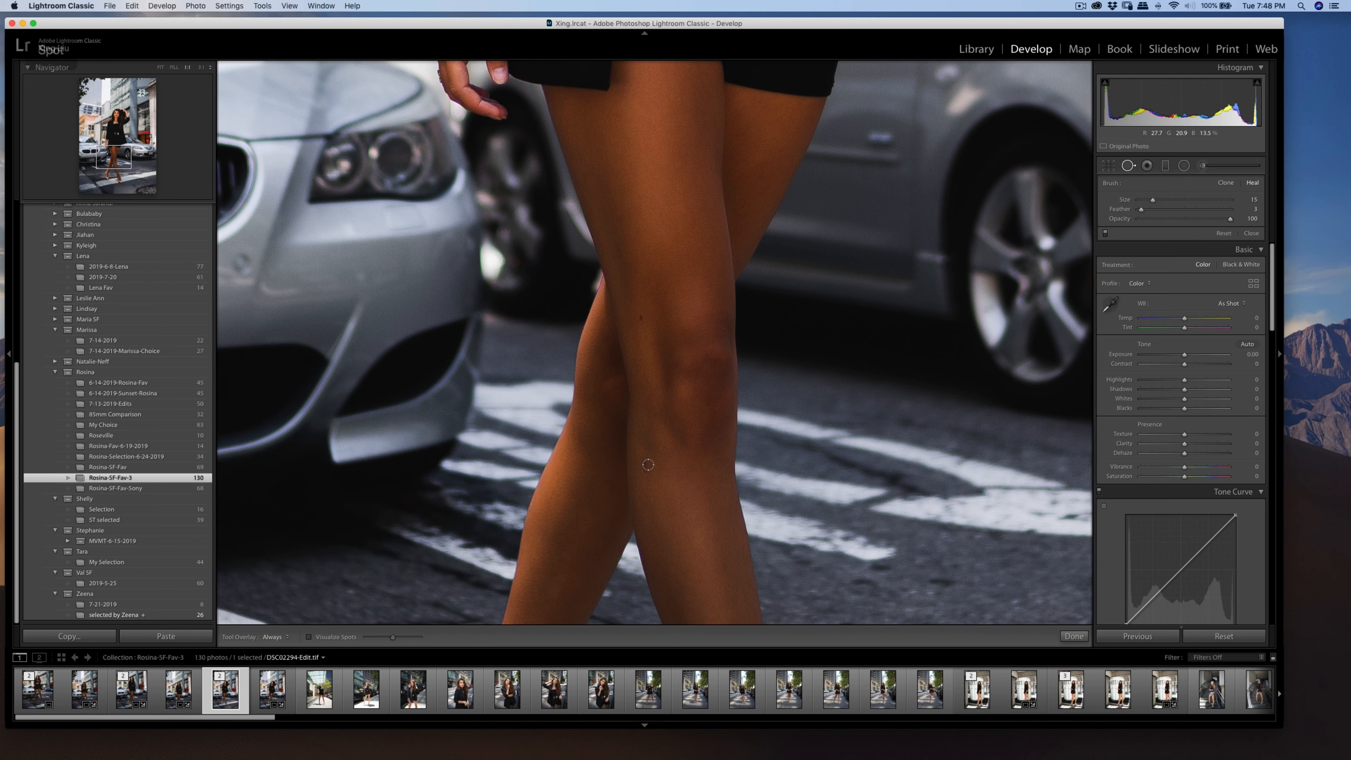
{"action": "left_click", "coordinate": [646, 465]}
{"action": "key", "text": "q"}
{"action": "left_click", "coordinate": [830, 427]}
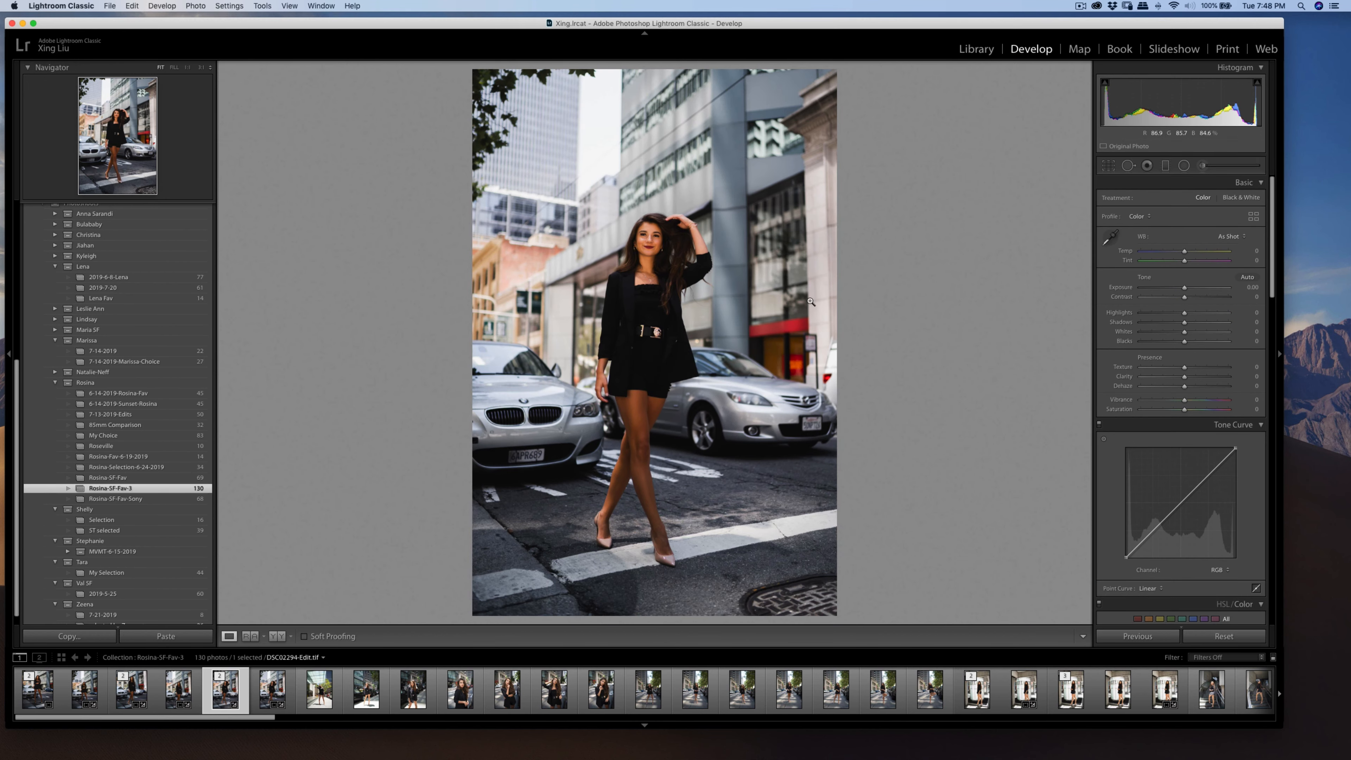
- Set Contrast to +2 and Highlights to -4 on DSC02294-Edit.tif and export the full-frame version with the existing export settings
{"action": "left_click_drag", "start_coordinate": [1184, 296], "coordinate": [1184, 314]}
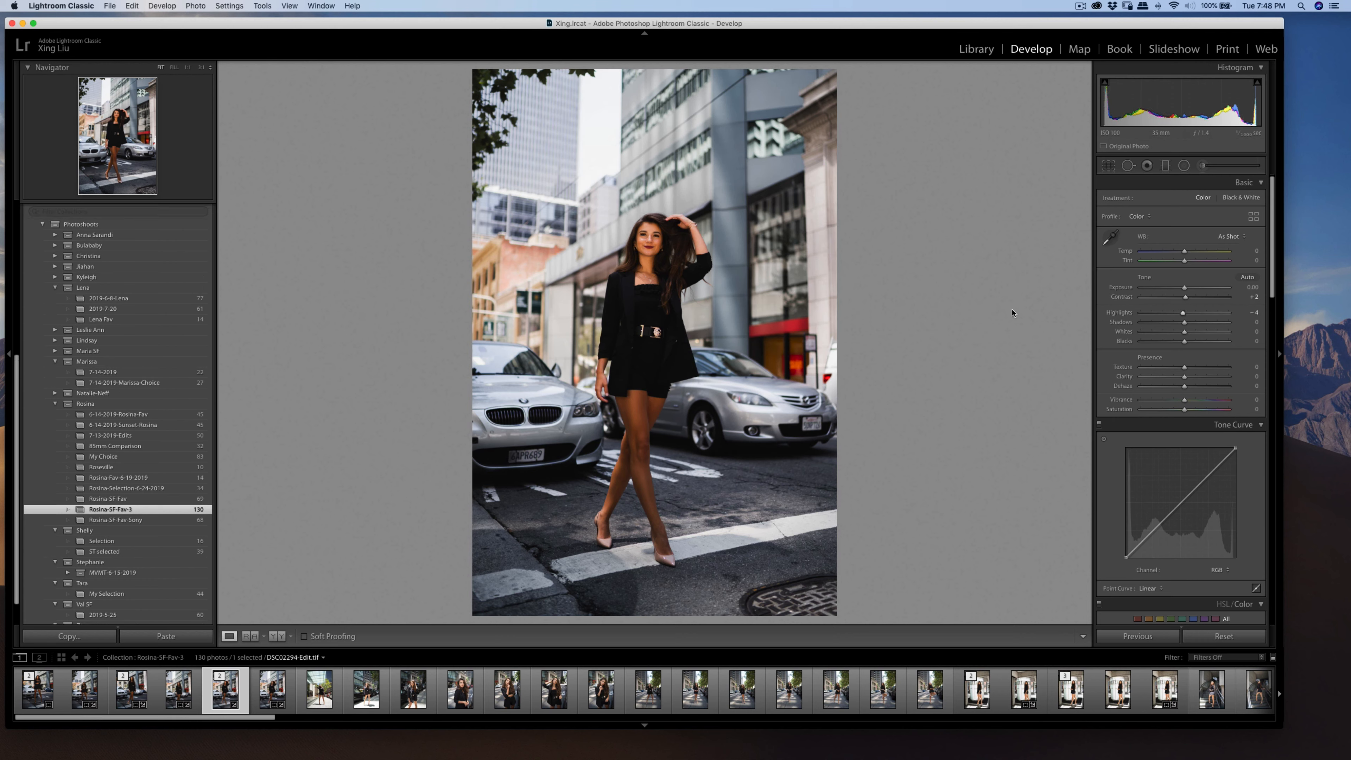
{"action": "key", "text": "super+shift+e"}
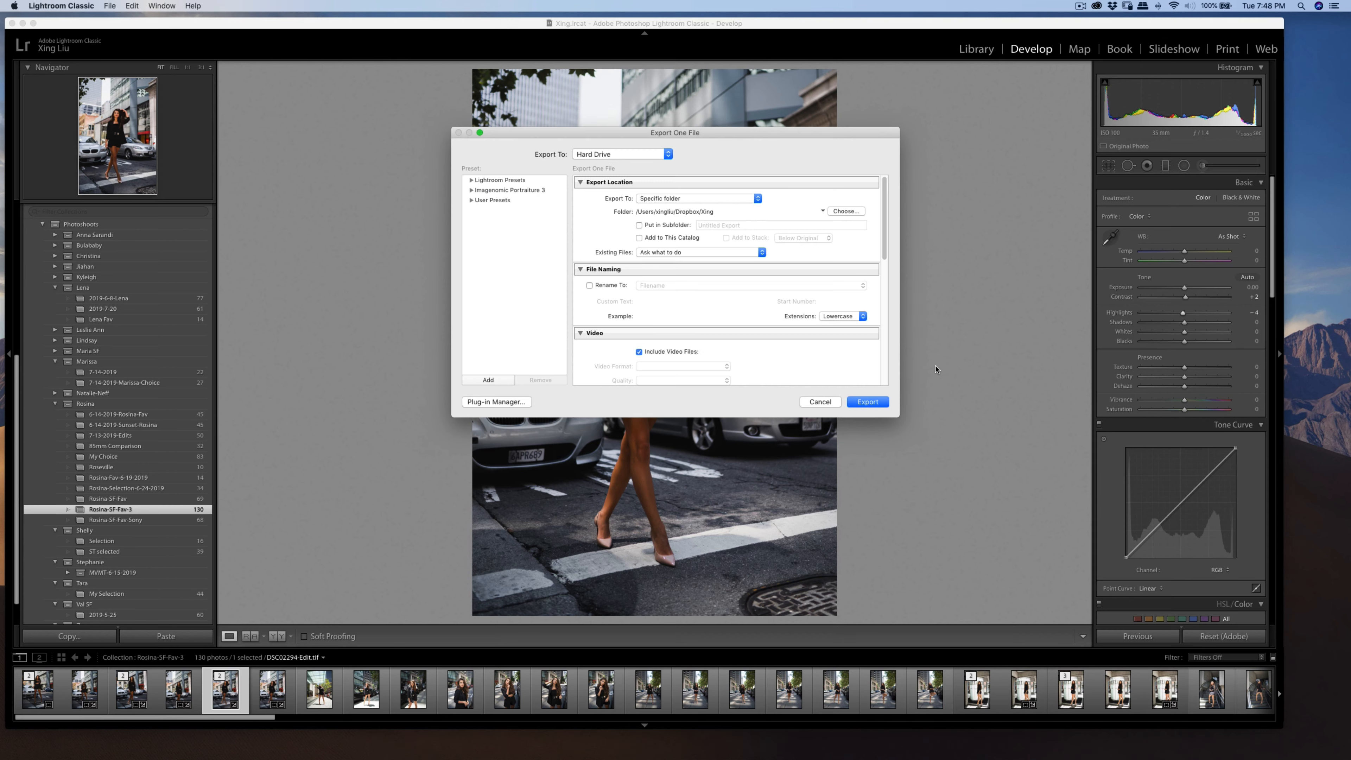
{"action": "left_click", "coordinate": [880, 404]}
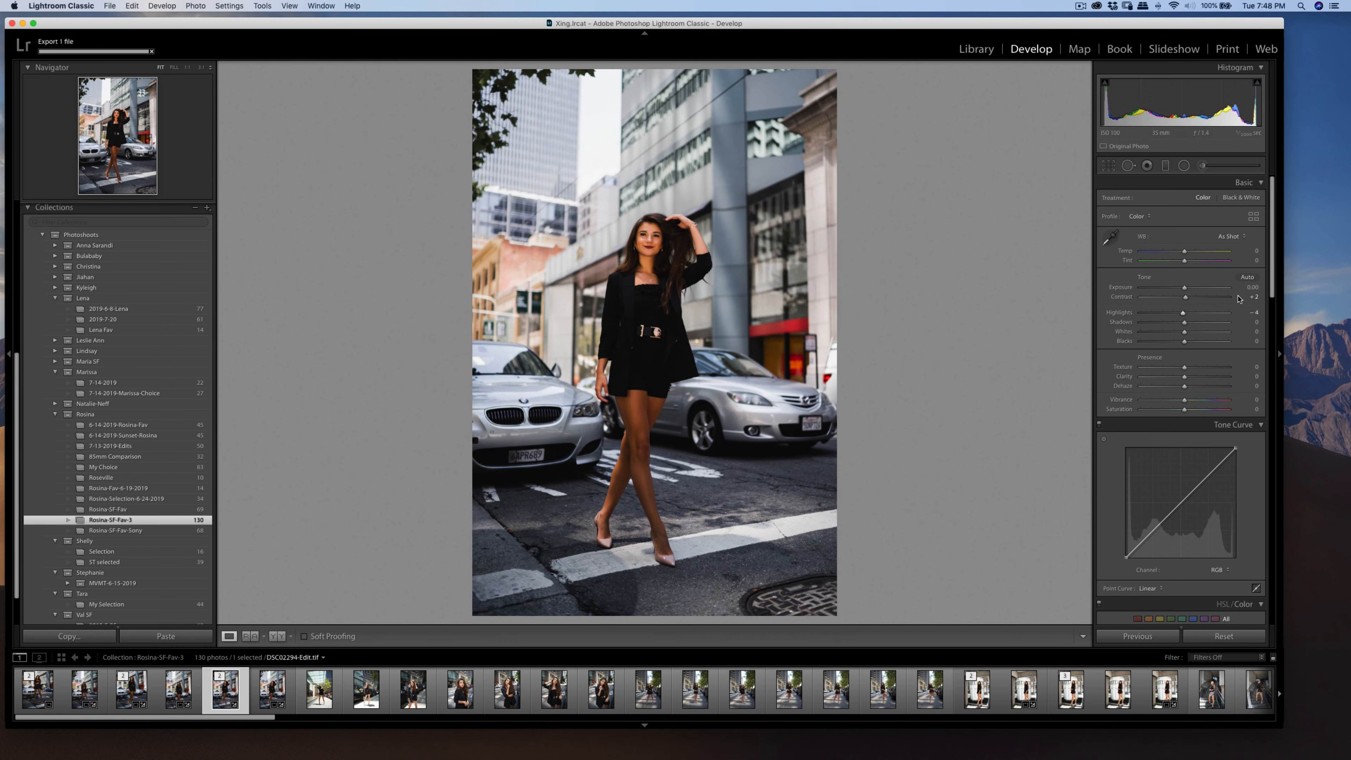
- Crop DSC02294-Edit.tif to the 4 x 5 / 8 x 10 aspect ratio and shift the frame down toward the street
{"action": "left_click", "coordinate": [1107, 165]}
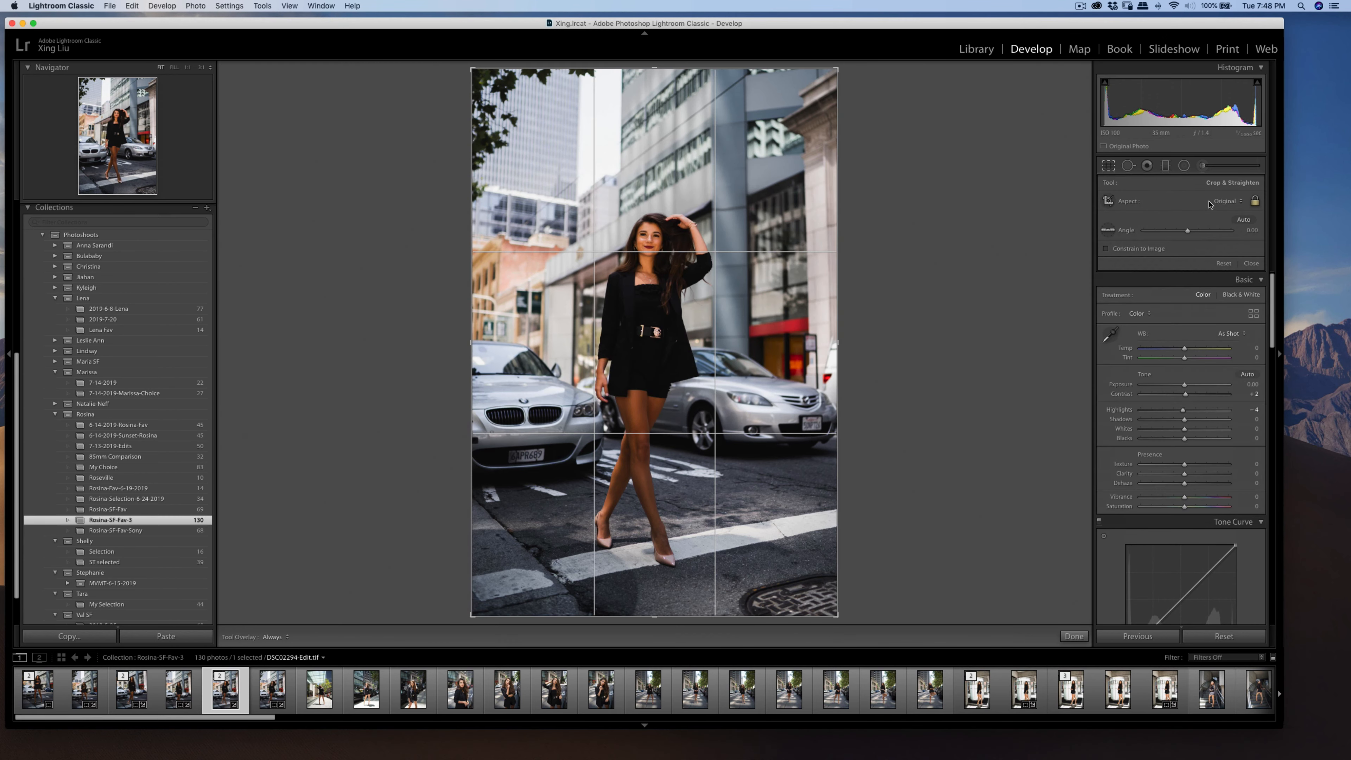
{"action": "left_click", "coordinate": [1210, 201]}
{"action": "left_click", "coordinate": [1228, 229]}
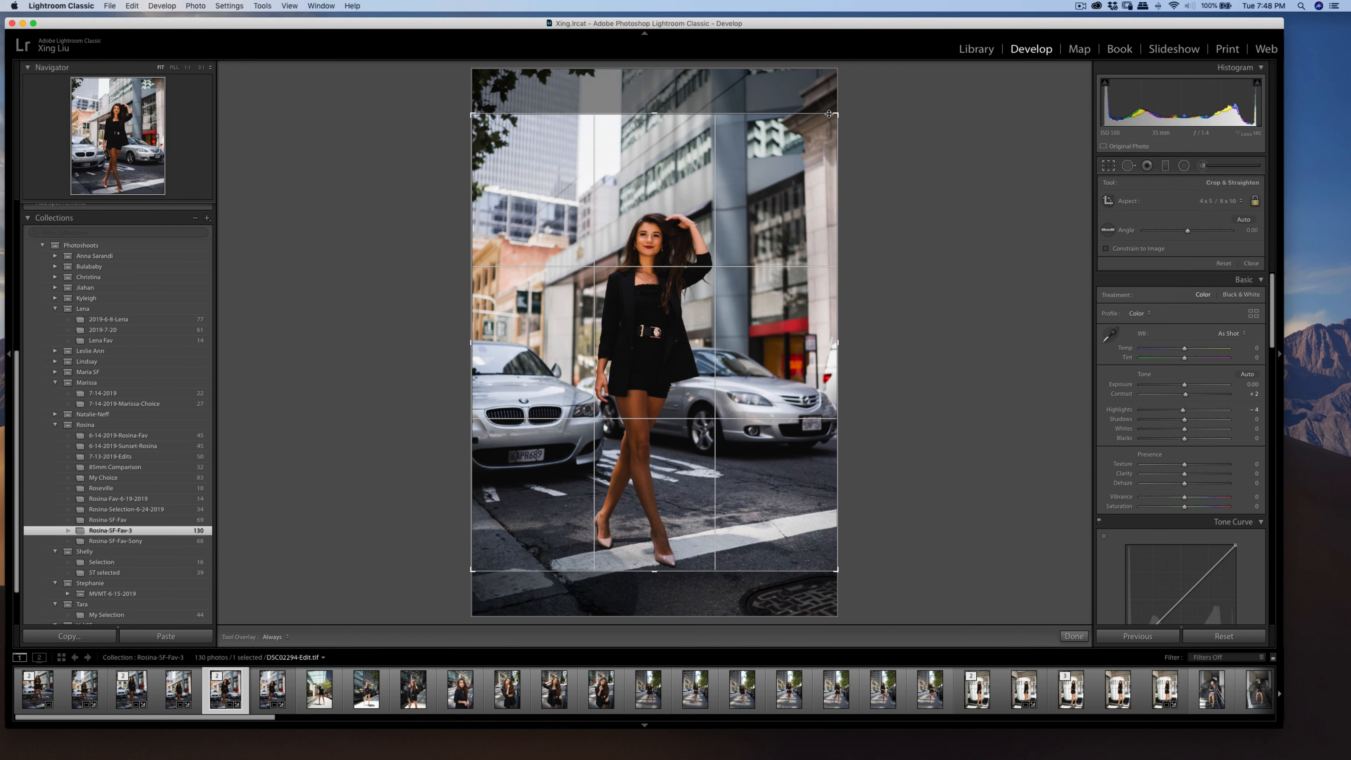
{"action": "left_click_drag", "start_coordinate": [793, 173], "coordinate": [790, 138]}
{"action": "key", "text": "Return"}
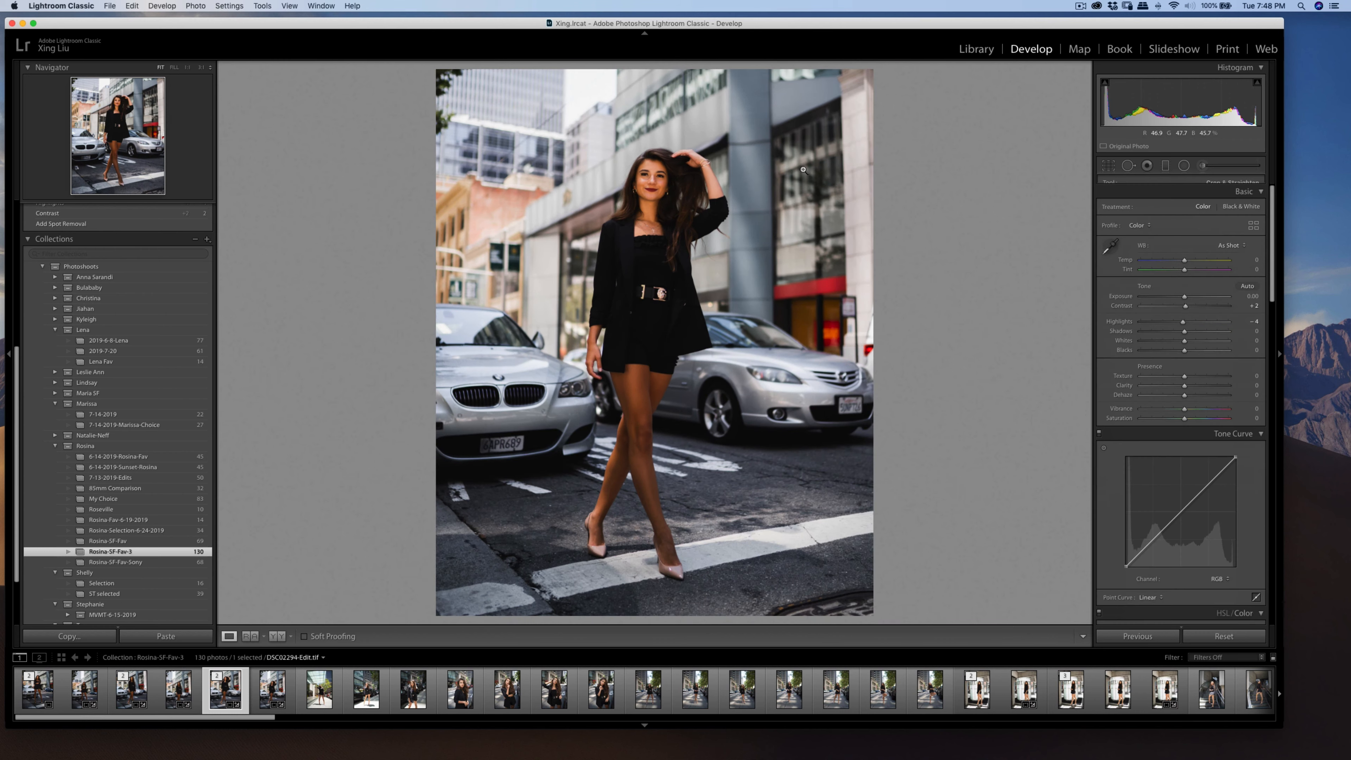
- Export the 4 x 5 crop of DSC02294-Edit.tif with the same export settings and resolve the existing file name
{"action": "key", "text": "super+shift+e"}
{"action": "left_click", "coordinate": [868, 403]}
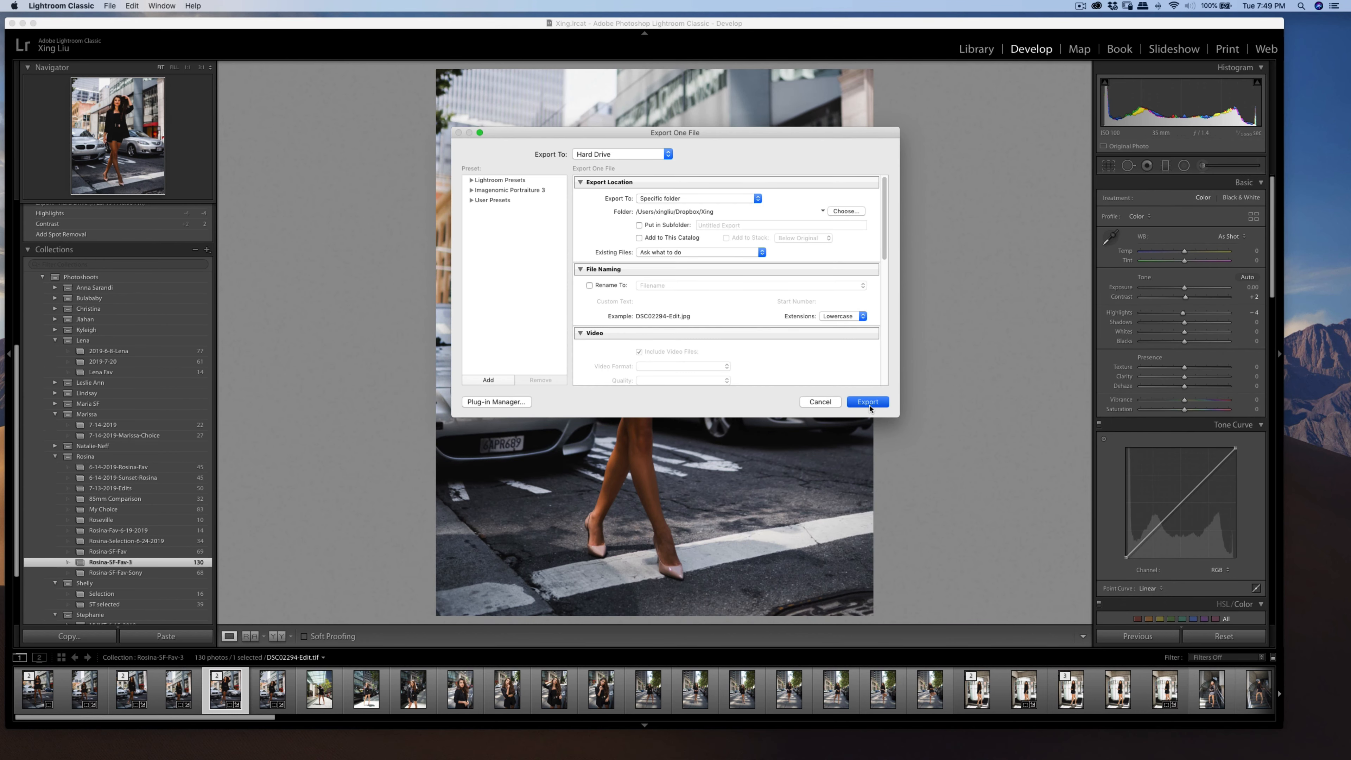
{"action": "left_click", "coordinate": [790, 339]}
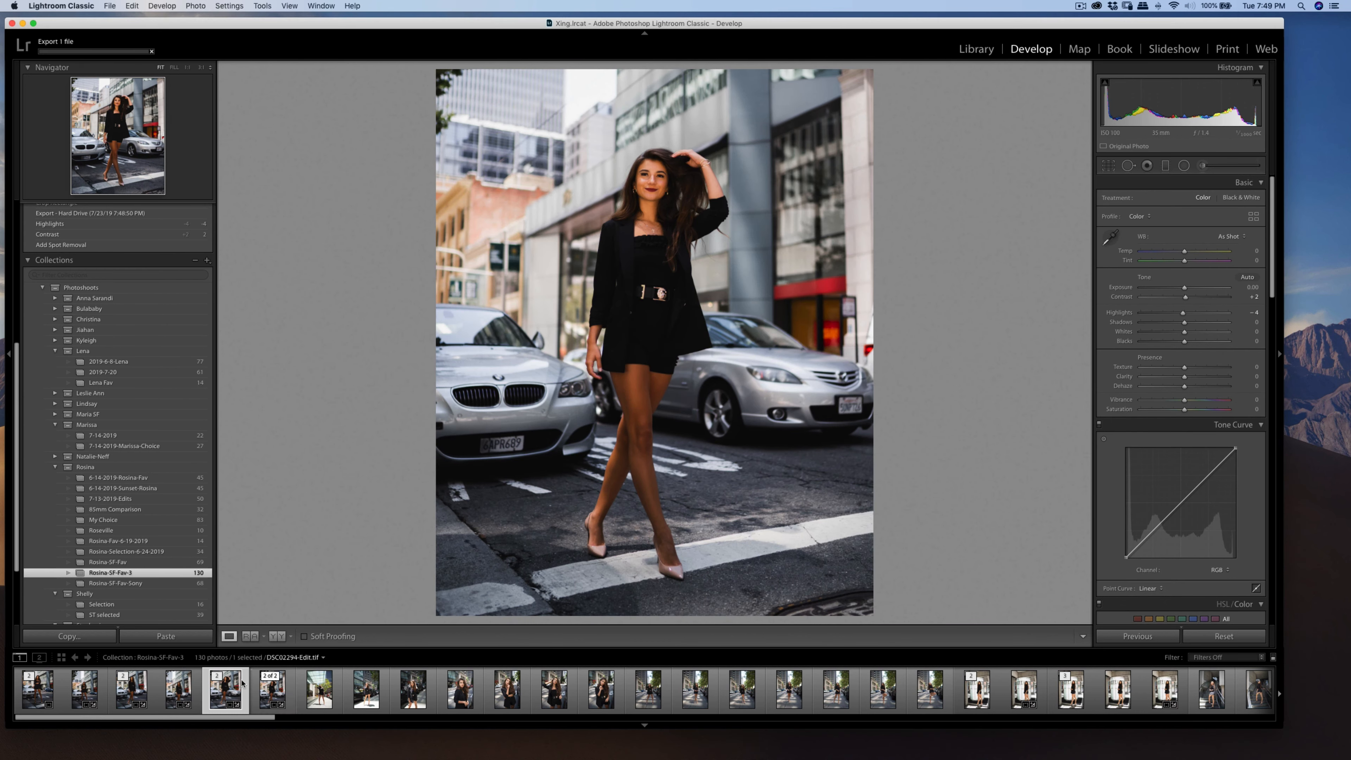
- Compare the finished edits by viewing the DSC02270, DSC02287 and DSC02294 photos one after another
{"action": "left_click", "coordinate": [46, 692]}
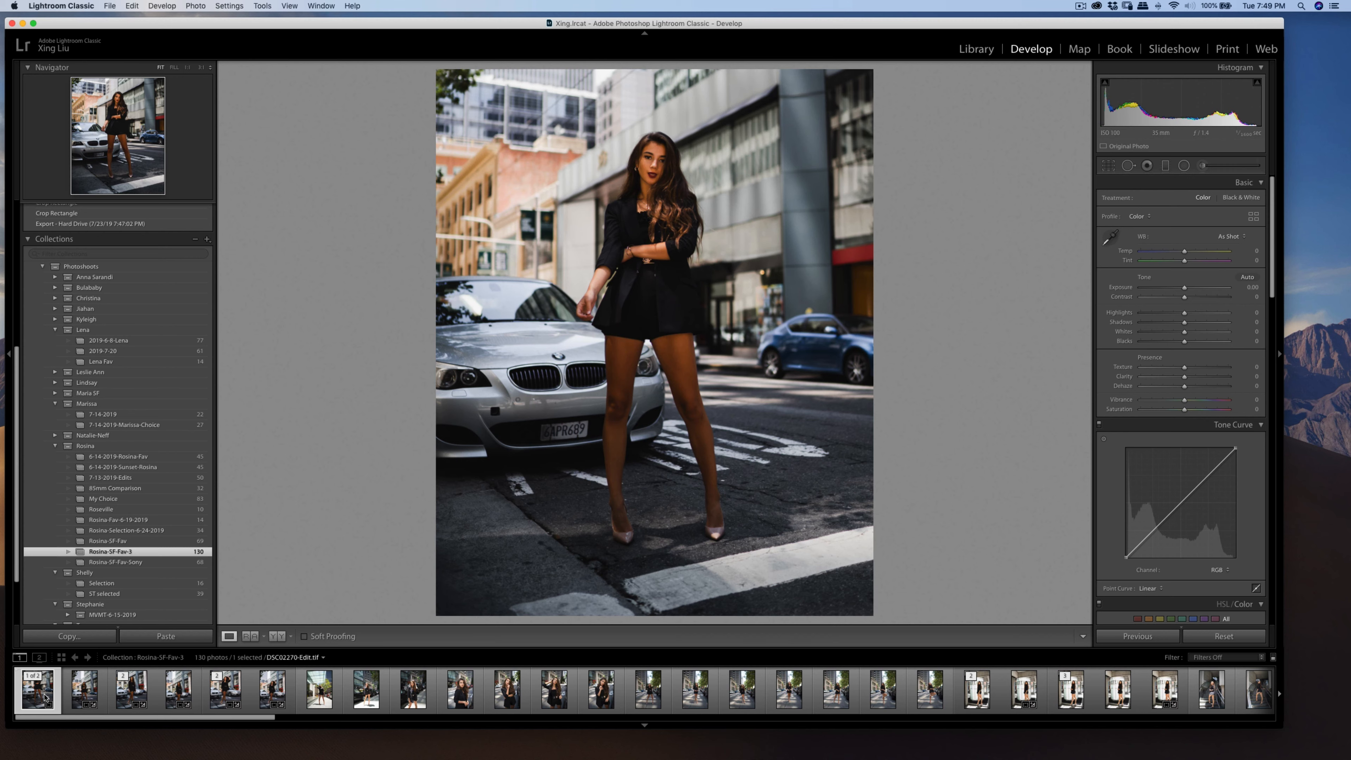
{"action": "left_click", "coordinate": [265, 703]}
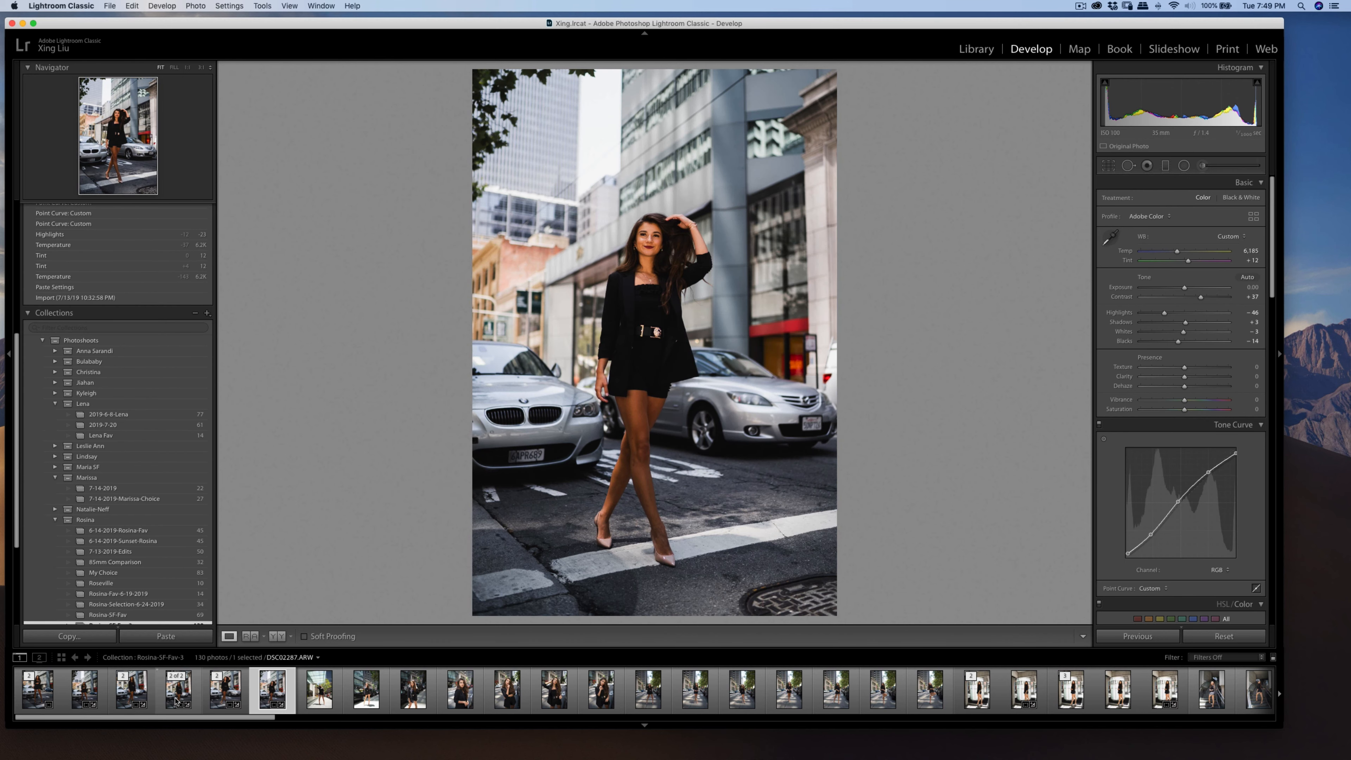
{"action": "left_click", "coordinate": [176, 701]}
{"action": "left_click", "coordinate": [81, 701]}
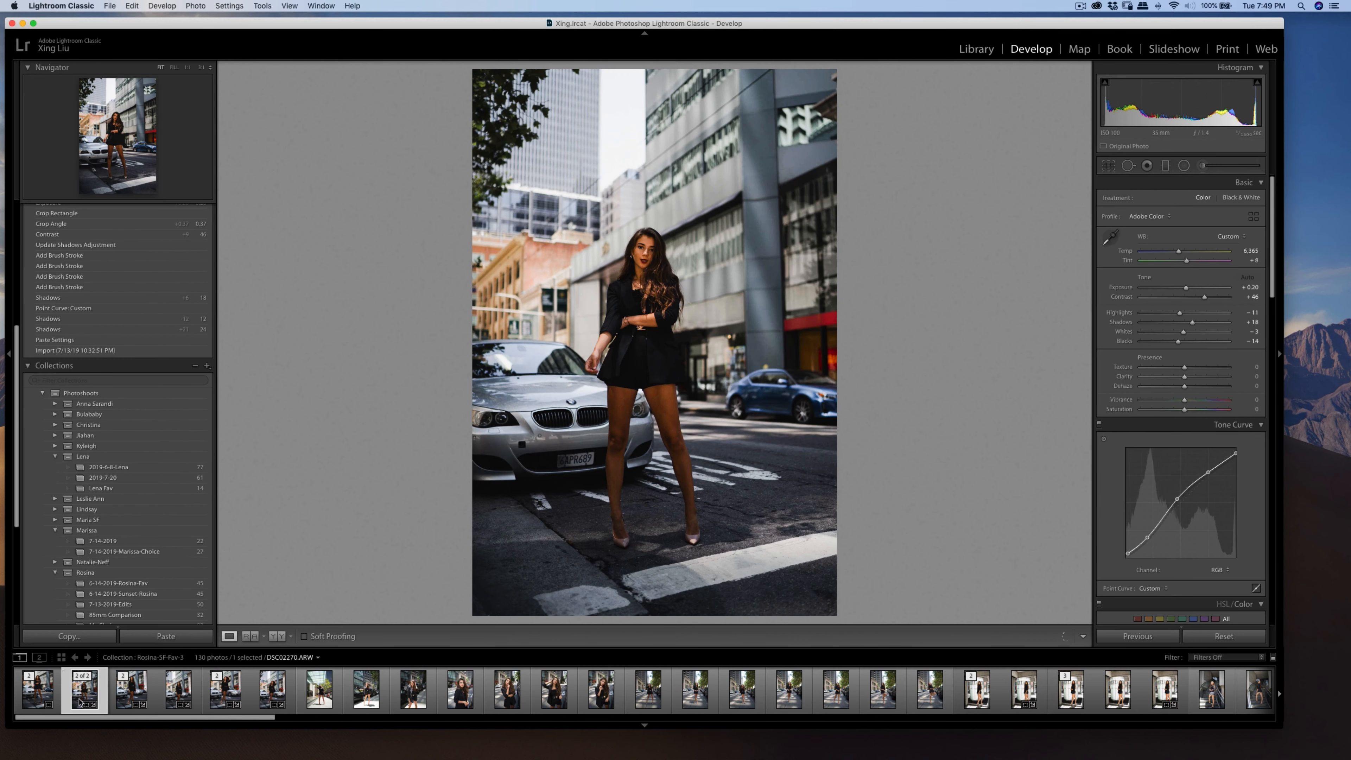
{"action": "left_click", "coordinate": [136, 698]}
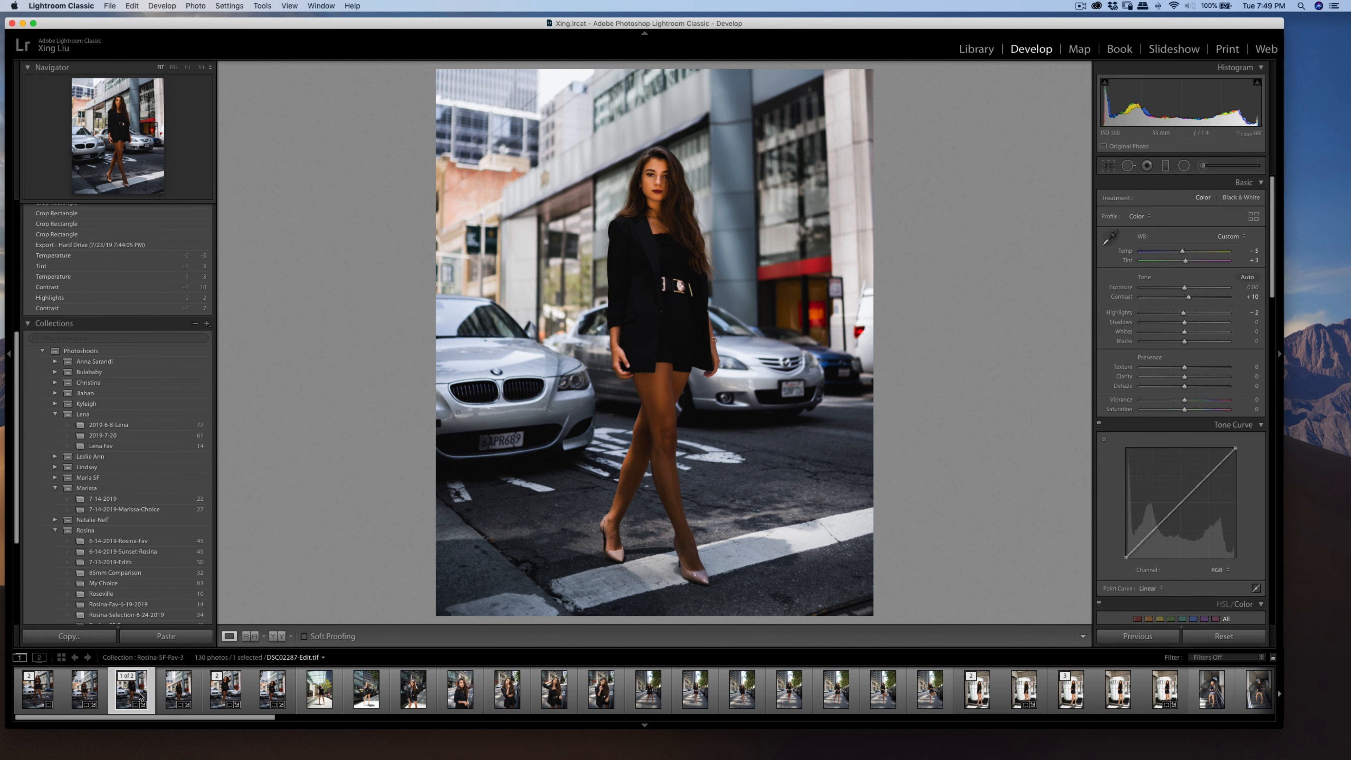
{"action": "left_click", "coordinate": [163, 698]}
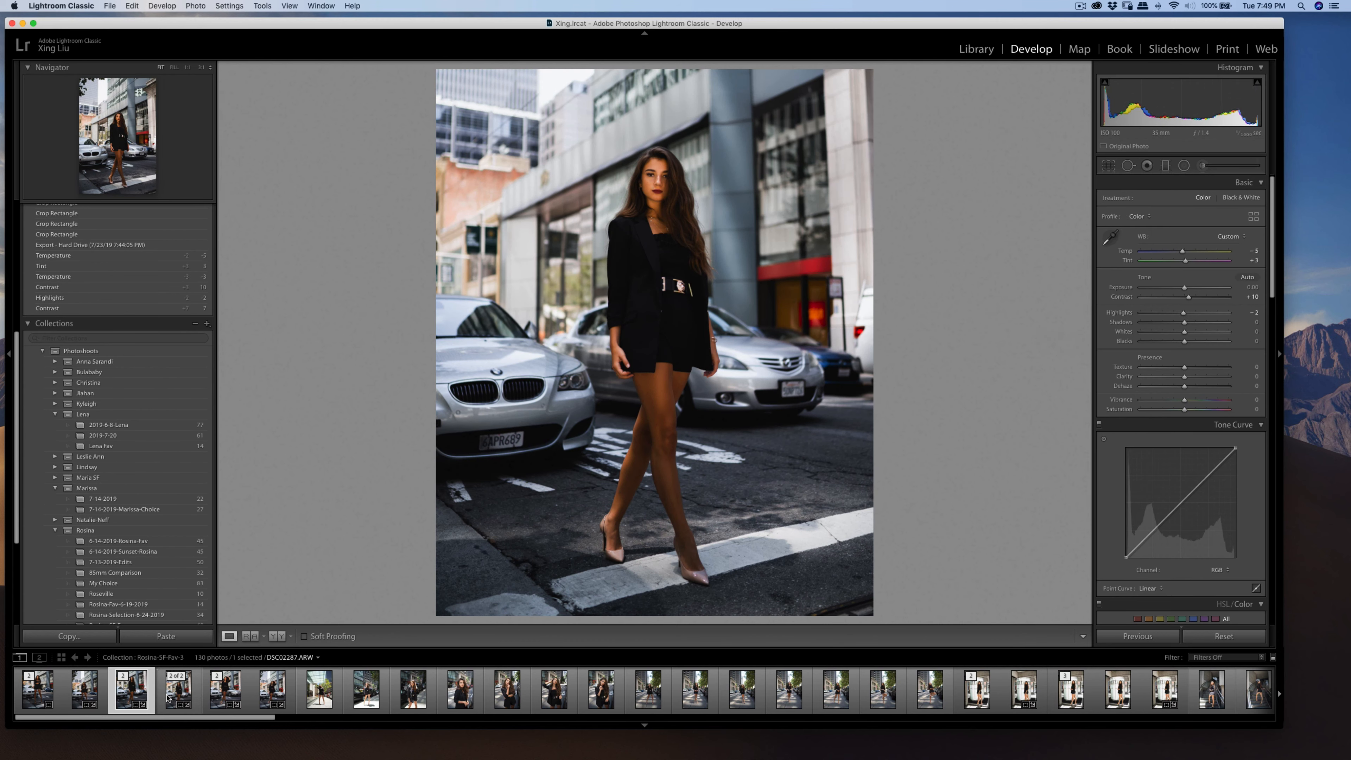